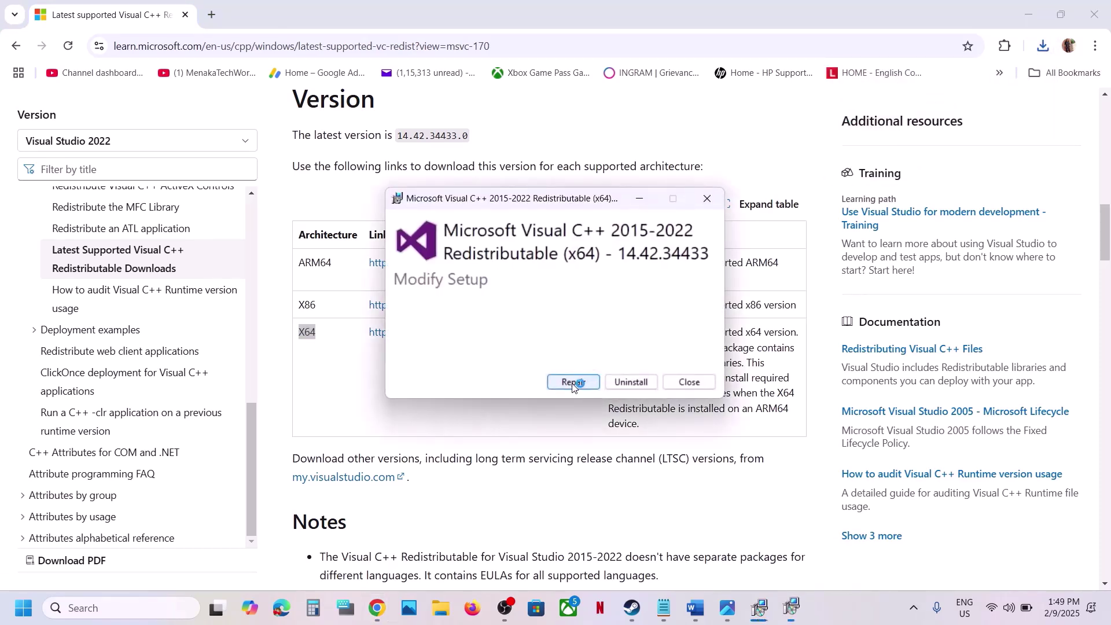
# Step: Start repairing the Microsoft Visual C++ 2015-2022 Redistributable (x64) and move the finished x86 setup window aside
pyautogui.click(573, 381)
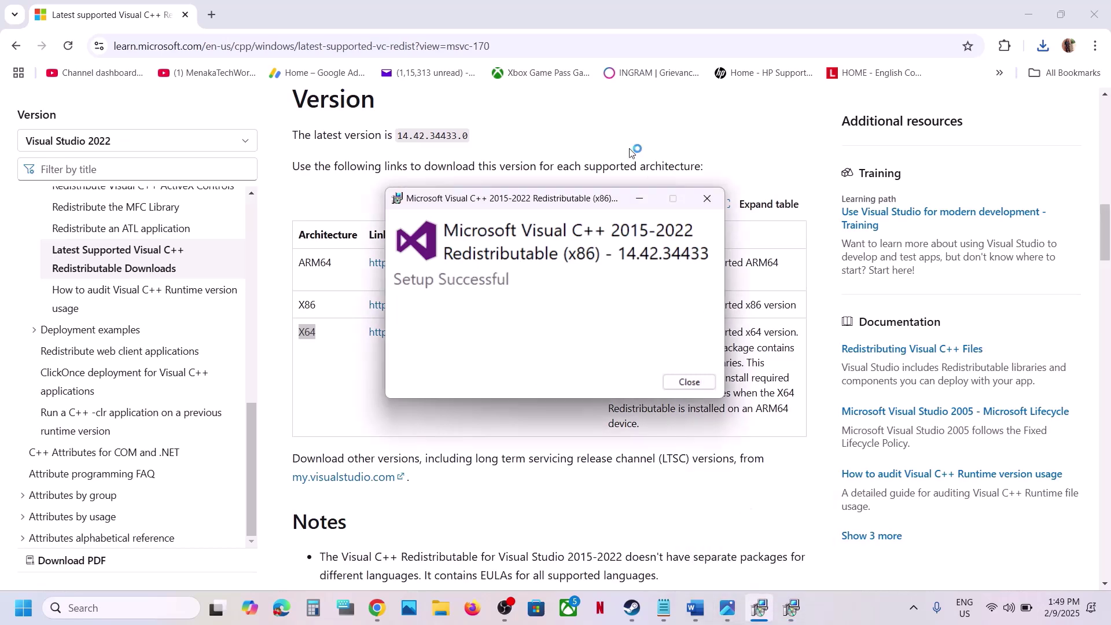
pyautogui.moveTo(586, 202); pyautogui.dragTo(920, 209)
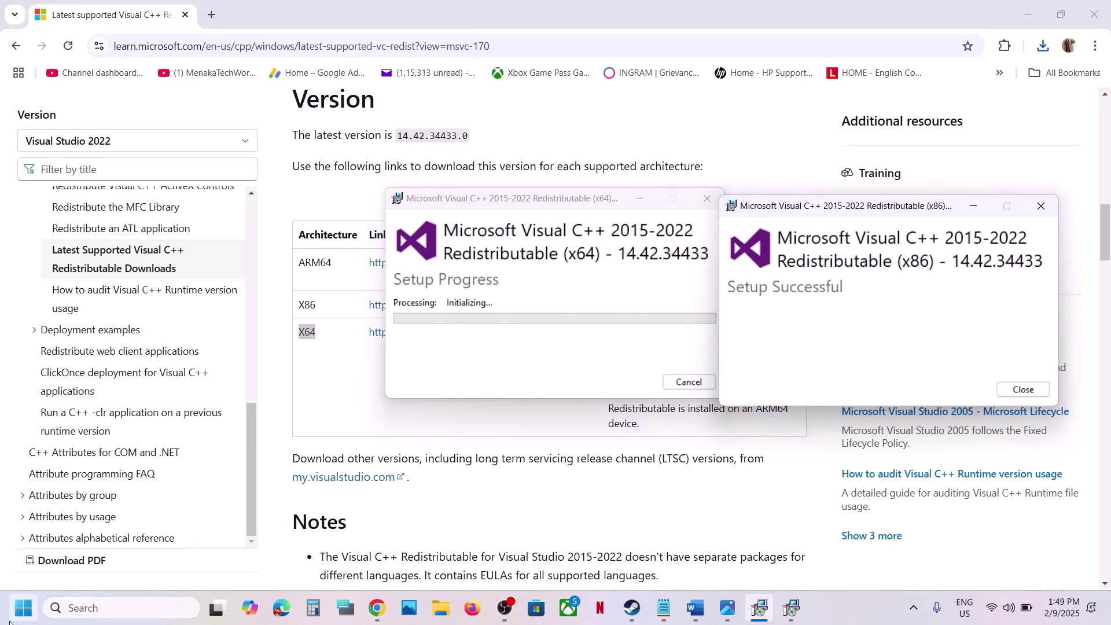
pyautogui.click(26, 607)
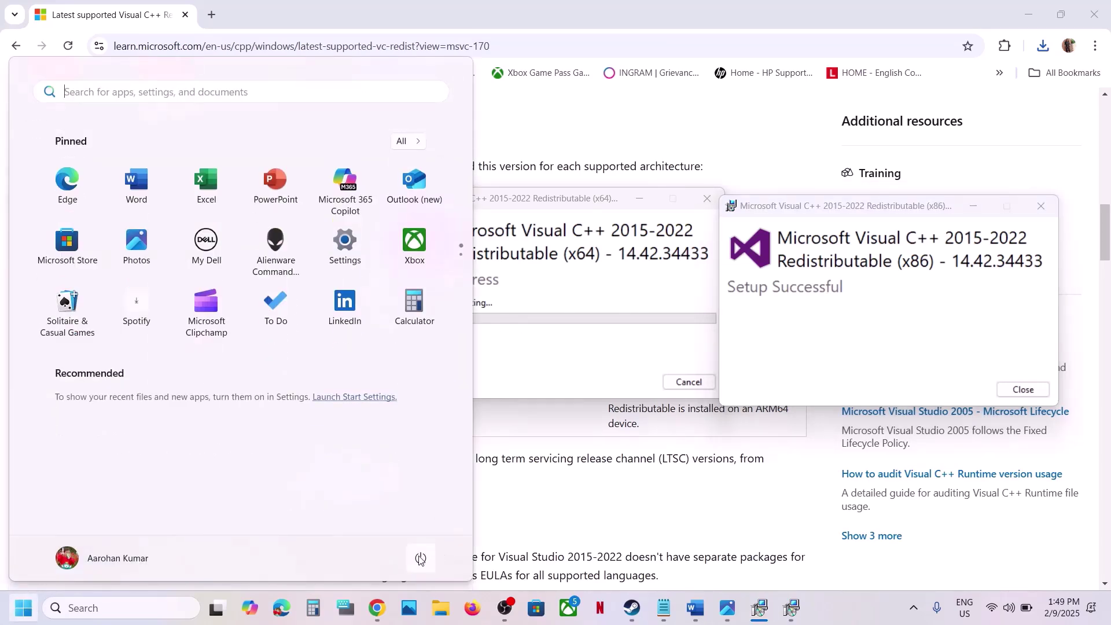
pyautogui.click(421, 557)
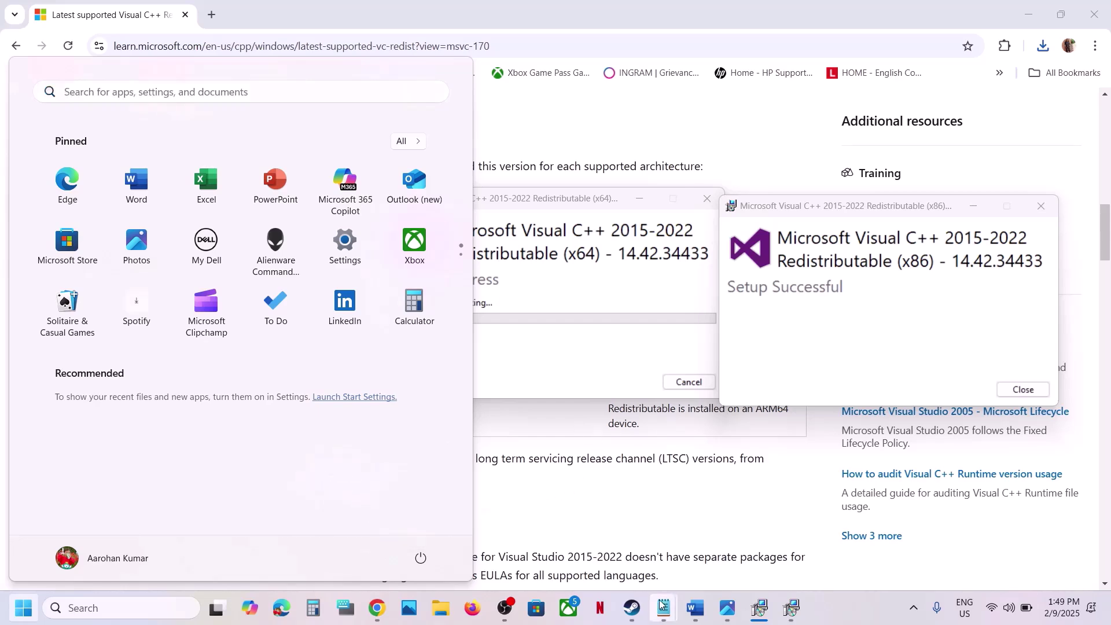
# Step: Switch to the Word document, maximize it, and highlight the Win64Shared source path under Step 2
pyautogui.click(632, 607)
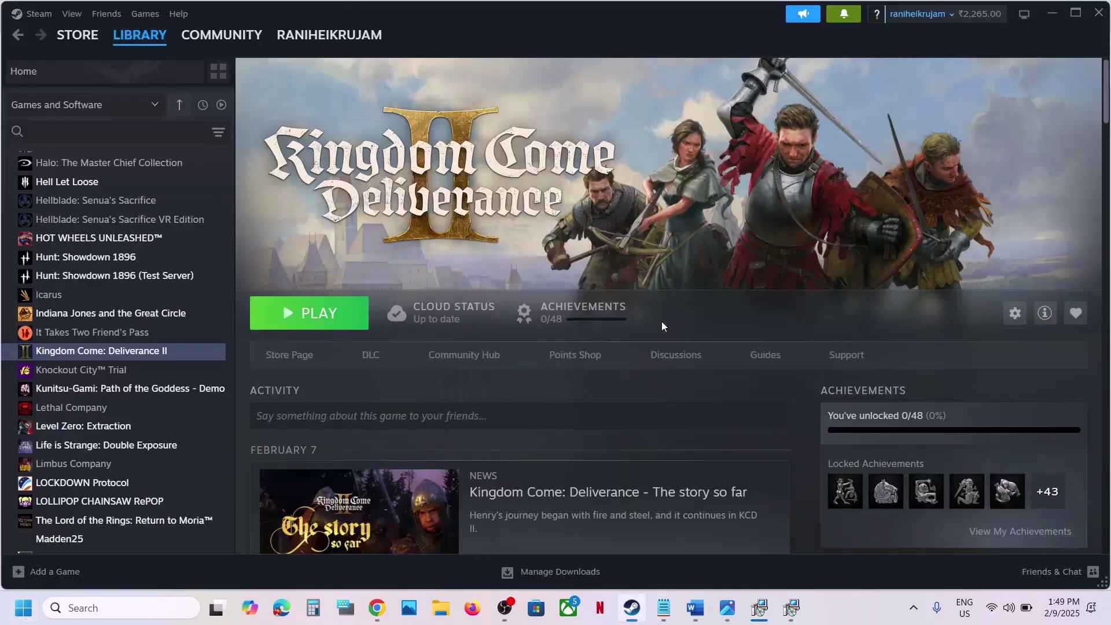
pyautogui.click(696, 607)
pyautogui.scroll(-5, 452, 422)
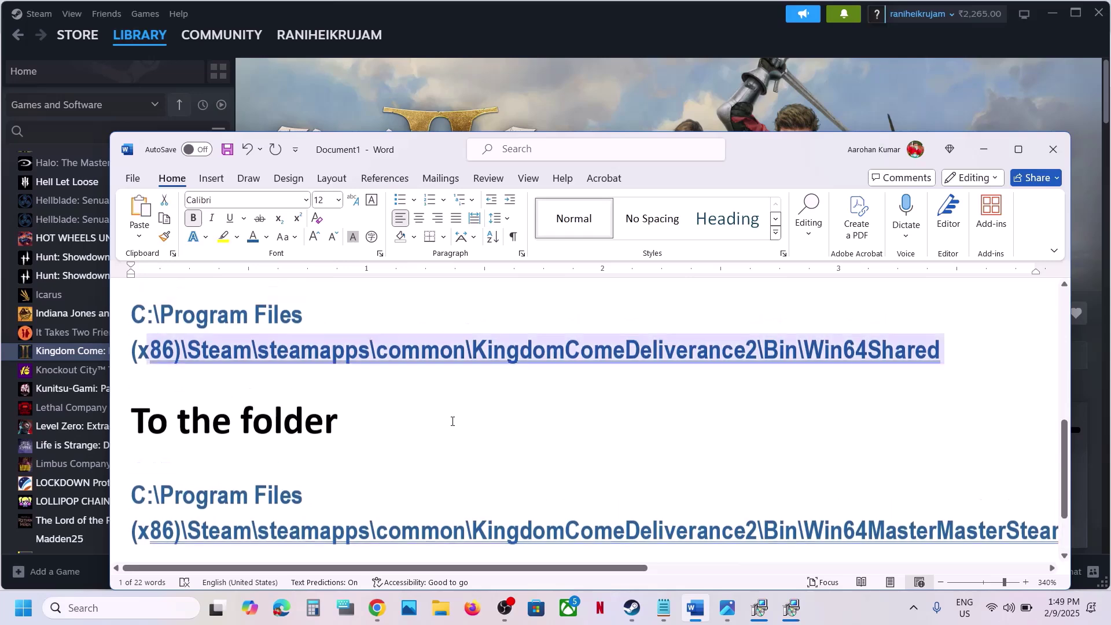
pyautogui.scroll(3, 452, 422)
pyautogui.click(1018, 149)
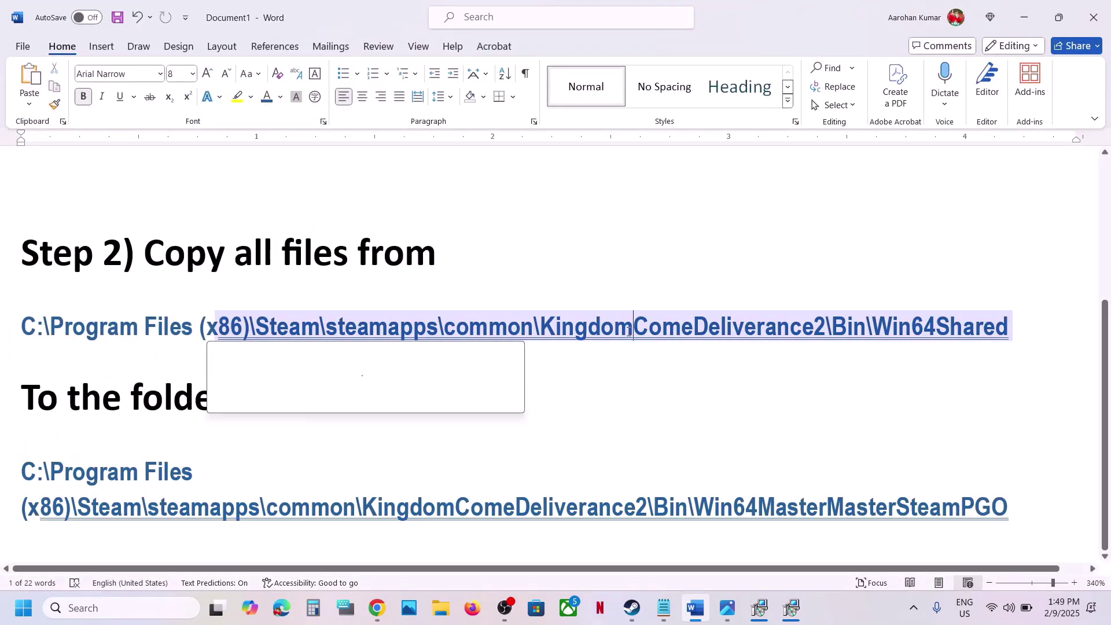
pyautogui.tripleClick(633, 366)
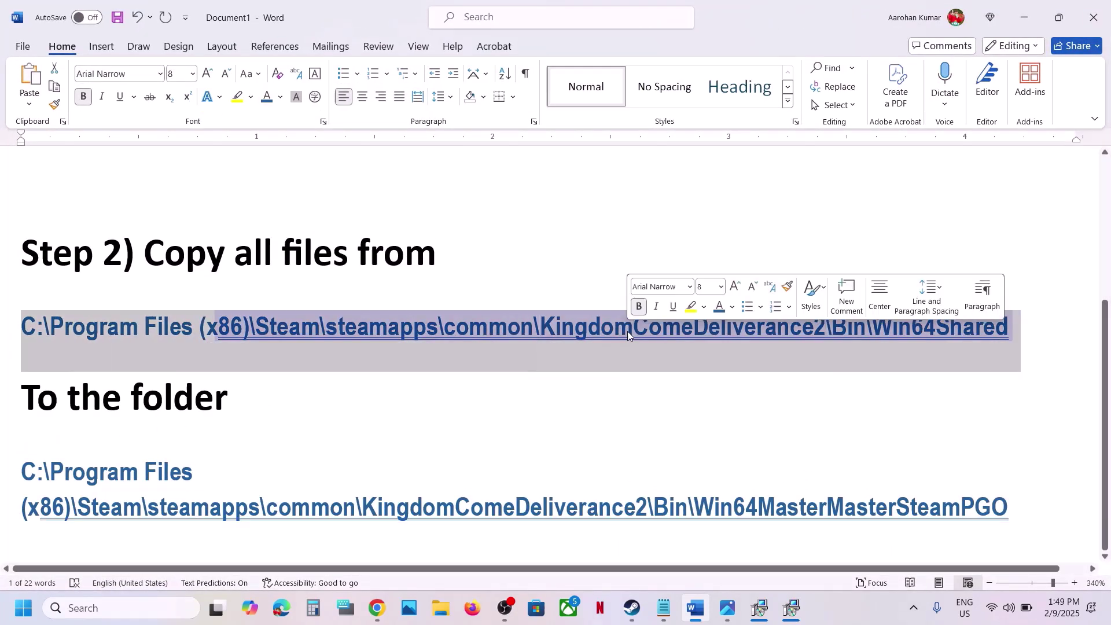
# Step: Switch to Steam, browse the local files of Kingdom Come: Deliverance II, and recheck the copy instructions in Word
pyautogui.click(631, 608)
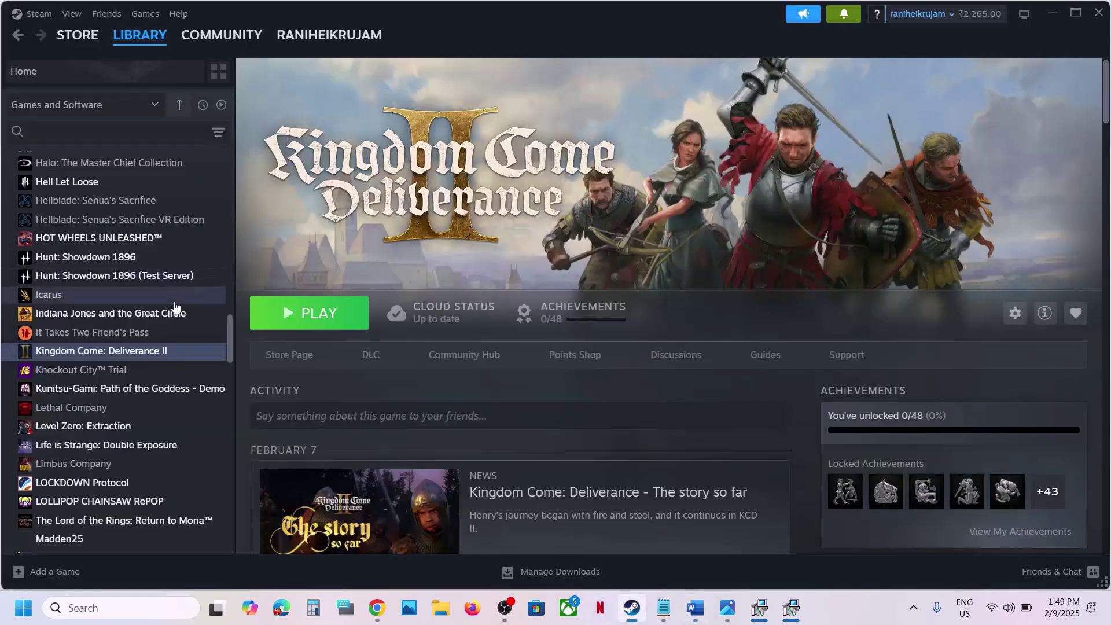
pyautogui.rightClick(137, 353)
pyautogui.moveTo(187, 440)
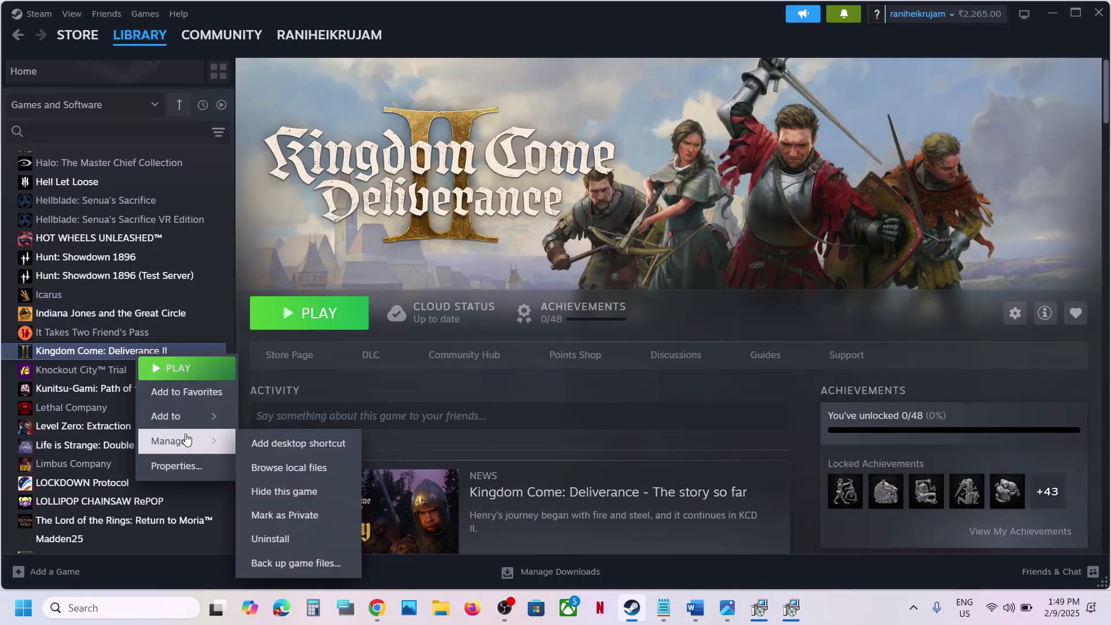
pyautogui.click(313, 467)
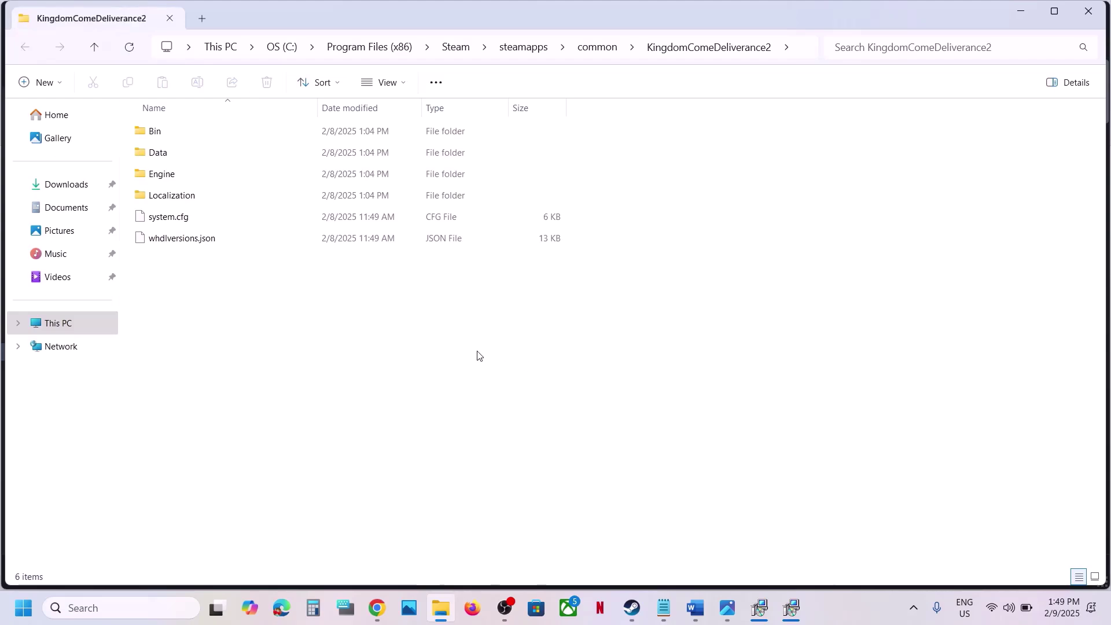
pyautogui.click(695, 617)
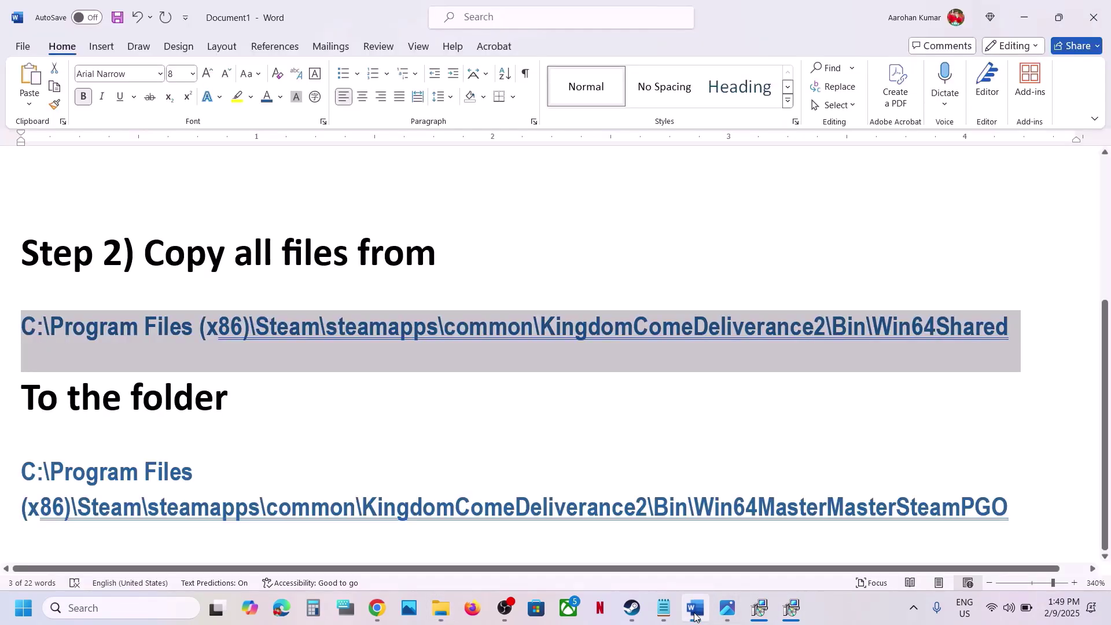
pyautogui.click(695, 617)
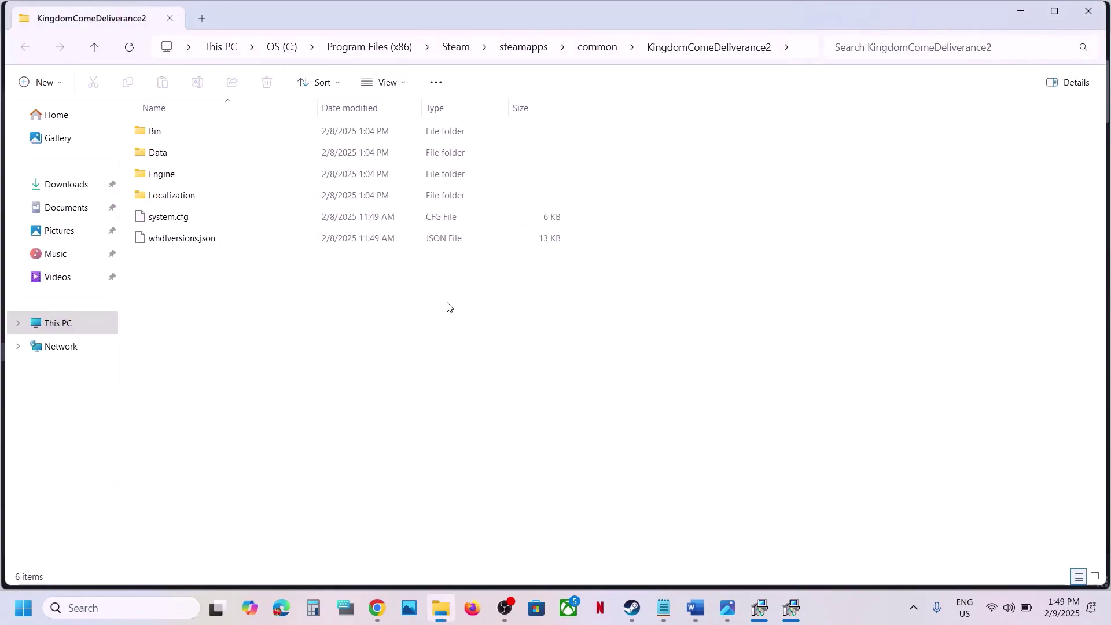
# Step: Open the Win64Shared folder inside Bin to view its files
pyautogui.doubleClick(178, 131)
pyautogui.click(188, 156)
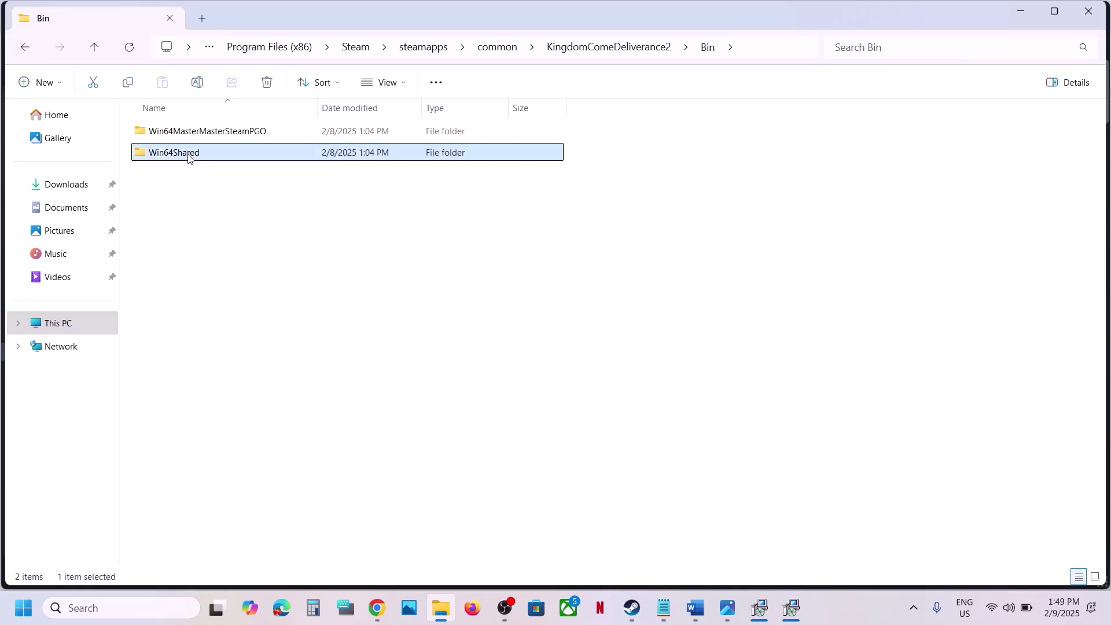
pyautogui.doubleClick(218, 160)
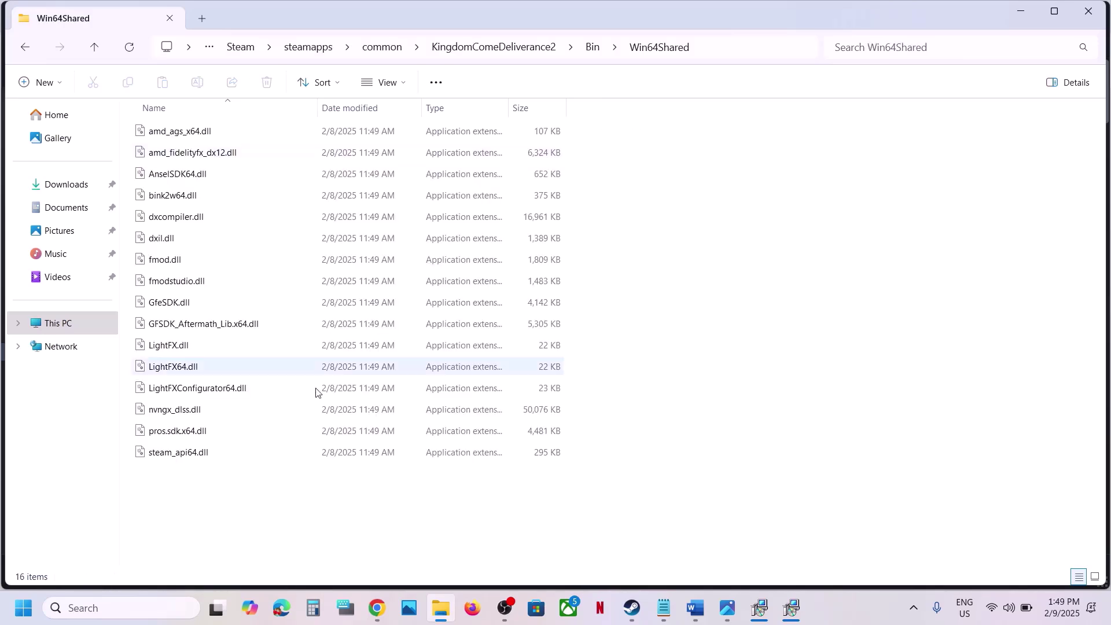
# Step: Return to the main KingdomComeDeliverance2 folder and copy the Bin folder
pyautogui.click(100, 46)
pyautogui.click(99, 45)
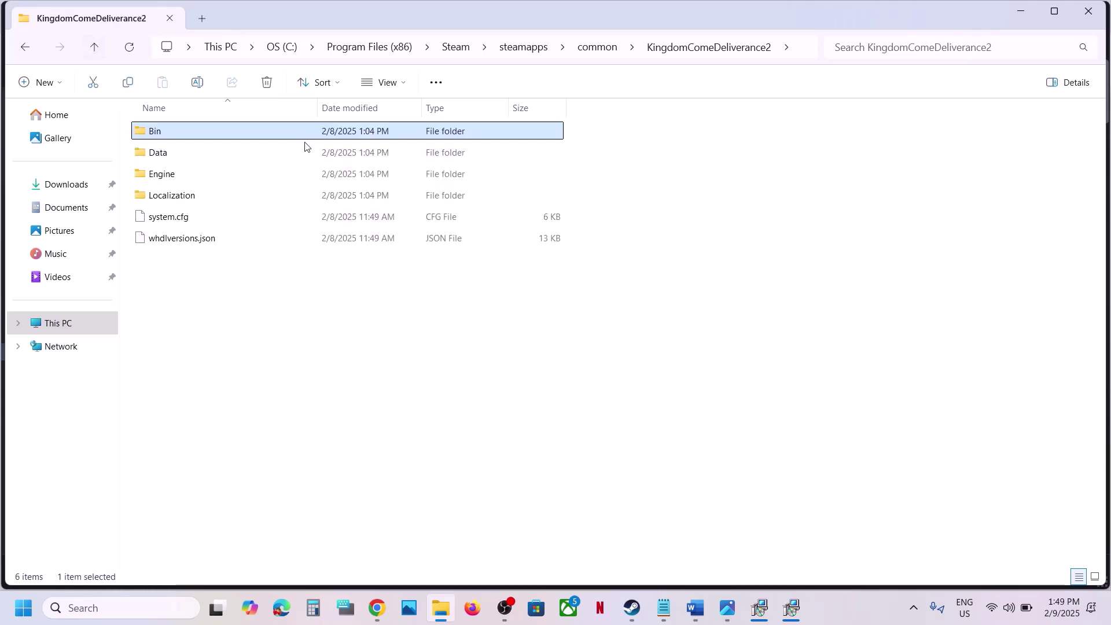
pyautogui.rightClick(184, 131)
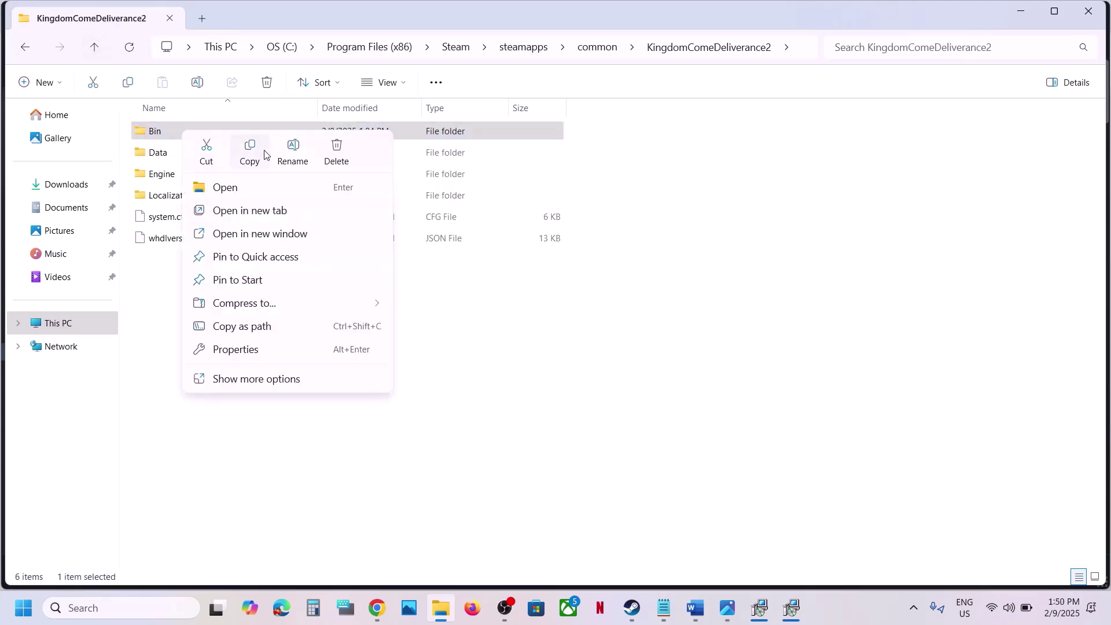
pyautogui.click(257, 155)
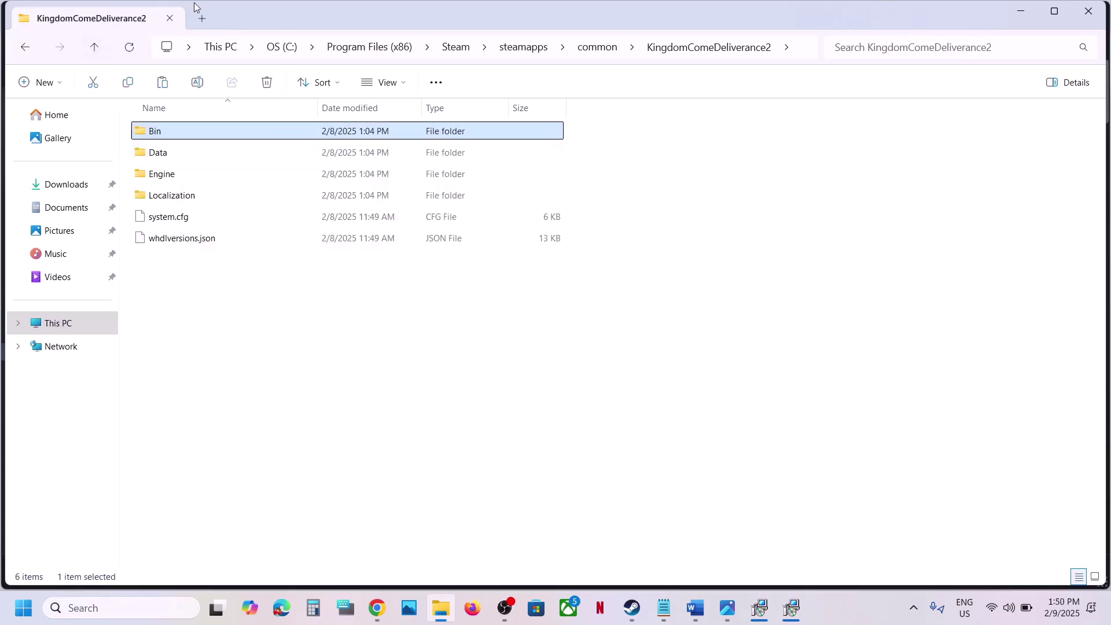
# Step: Open Bin\Win64Shared and copy all the DLL files in it
pyautogui.doubleClick(194, 133)
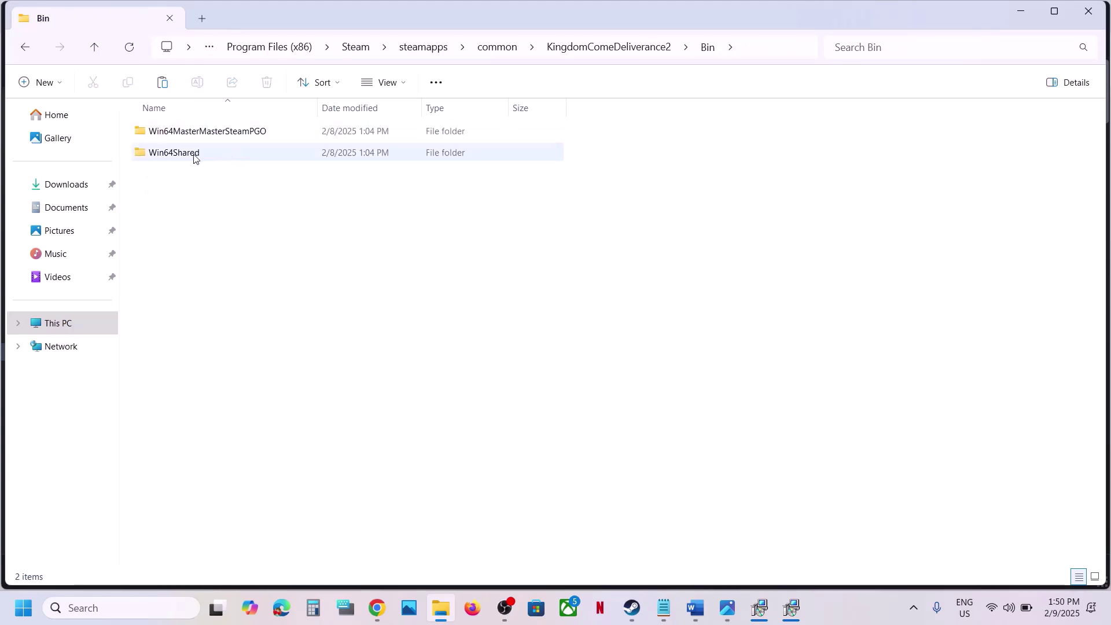
pyautogui.click(192, 154)
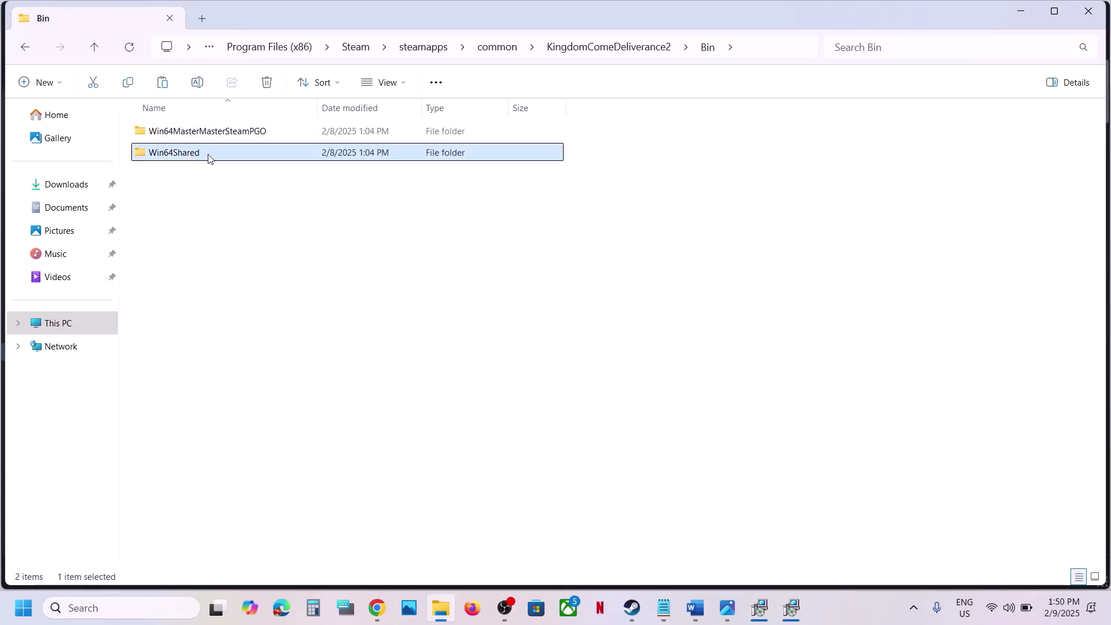
pyautogui.doubleClick(209, 155)
pyautogui.moveTo(201, 476); pyautogui.dragTo(179, 133)
pyautogui.rightClick(179, 134)
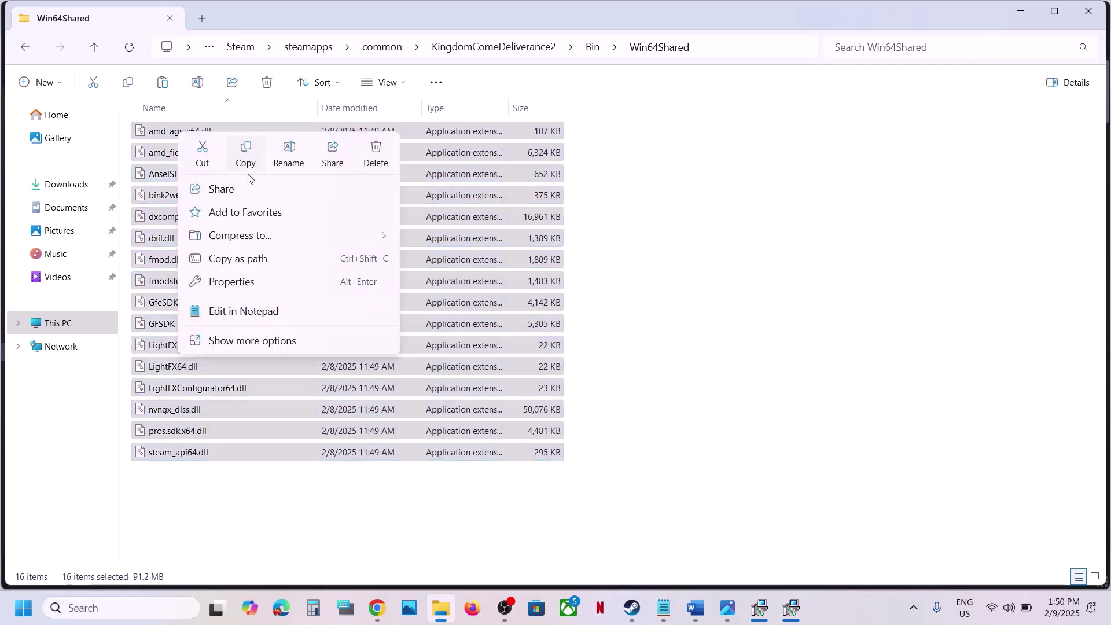
pyautogui.click(244, 156)
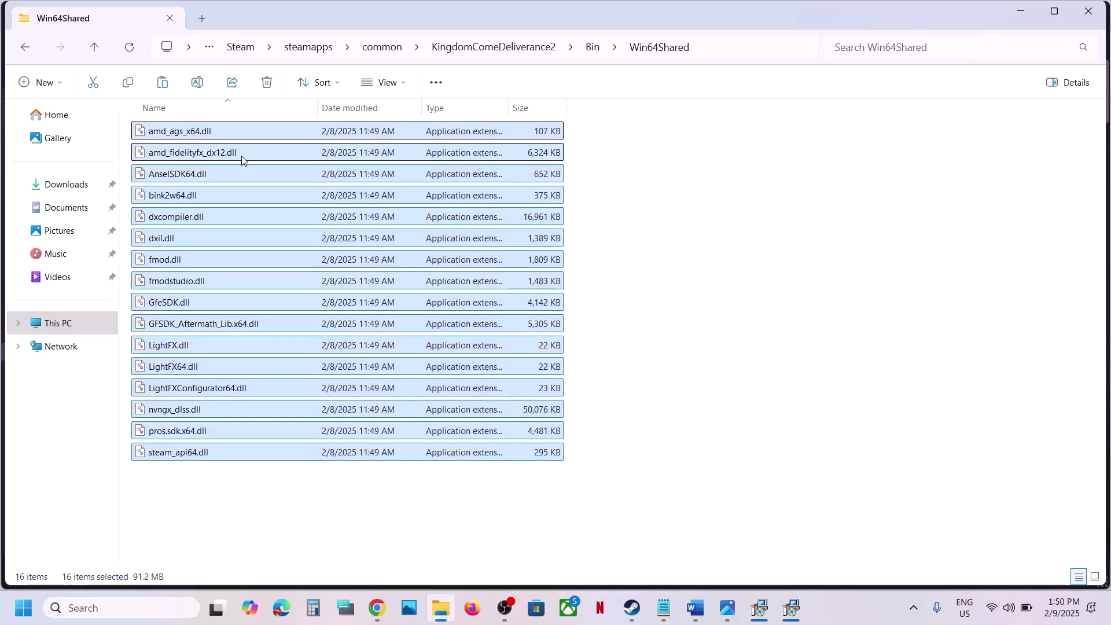
# Step: Paste the copied files into the Win64MasterMasterSteamPGO folder inside Bin
pyautogui.click(96, 47)
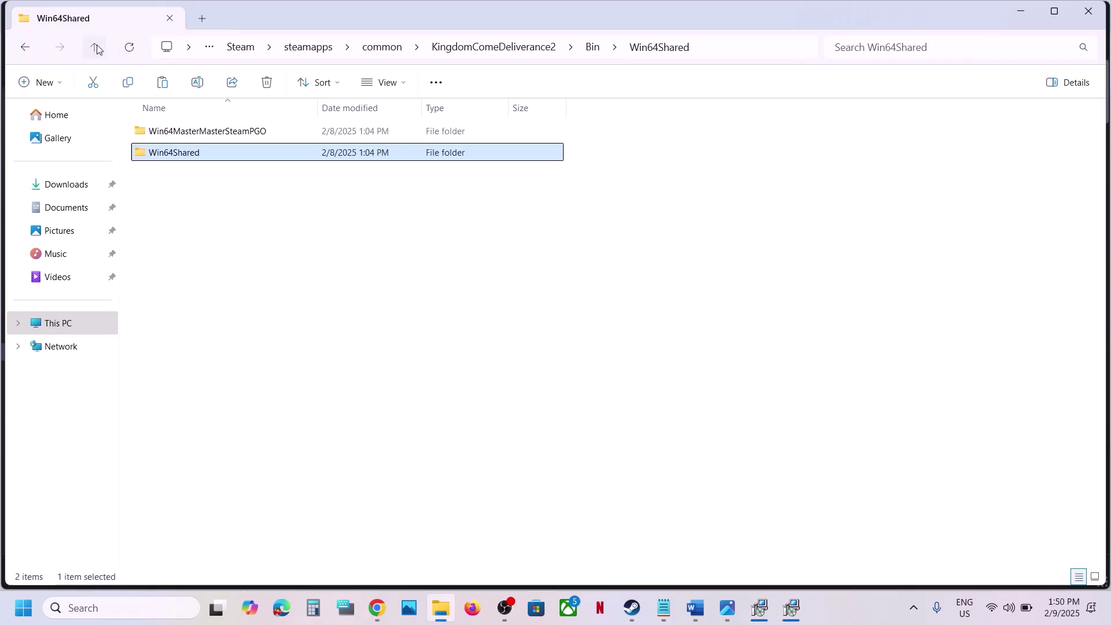
pyautogui.click(204, 136)
pyautogui.doubleClick(203, 136)
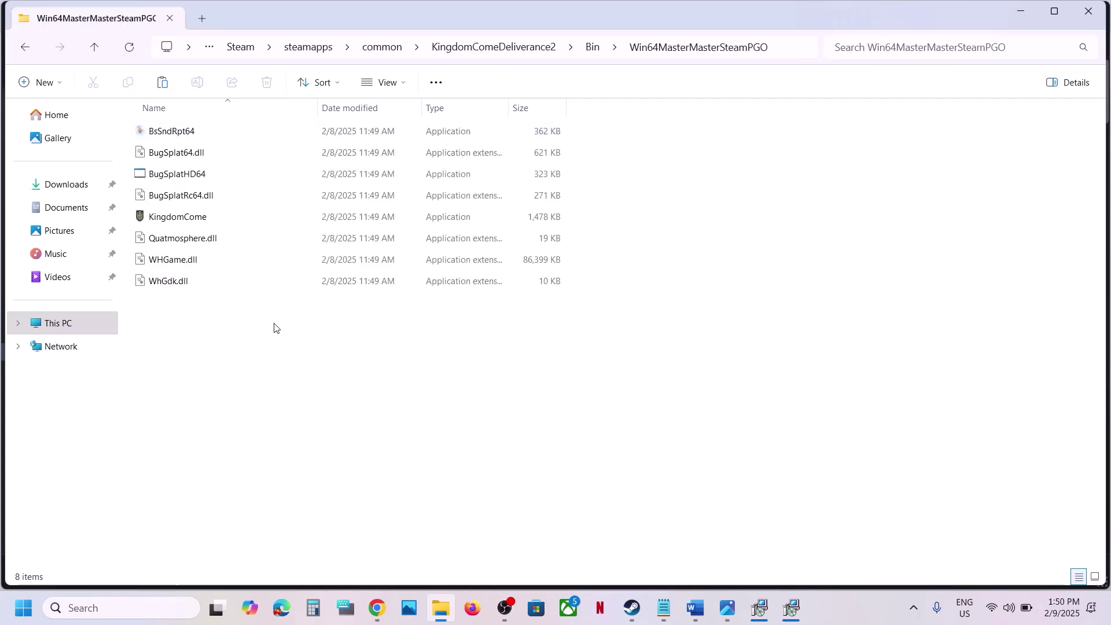
pyautogui.hotkey('ctrl', 'v')
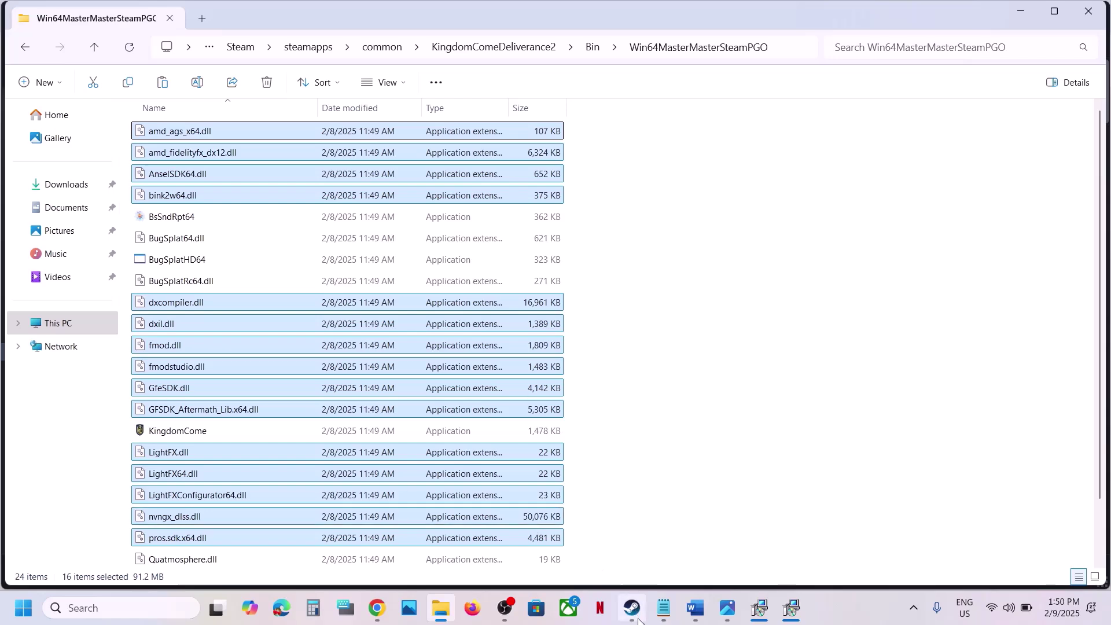
# Step: Glance at the Steam library, then go back in File Explorer to the main KingdomComeDeliverance2 folder
pyautogui.click(636, 617)
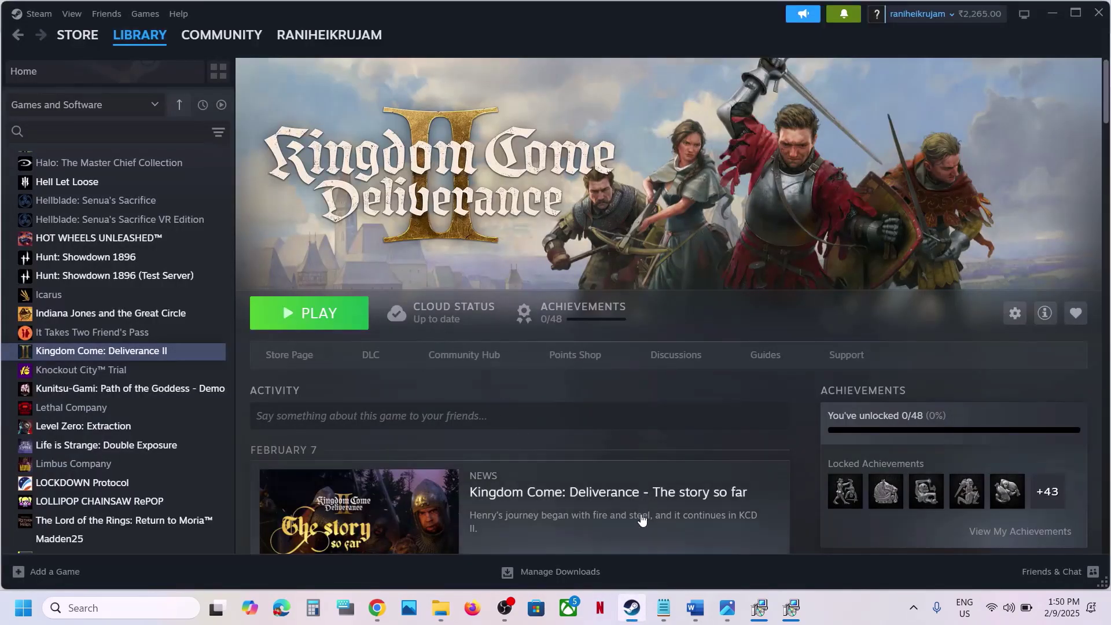
pyautogui.click(439, 619)
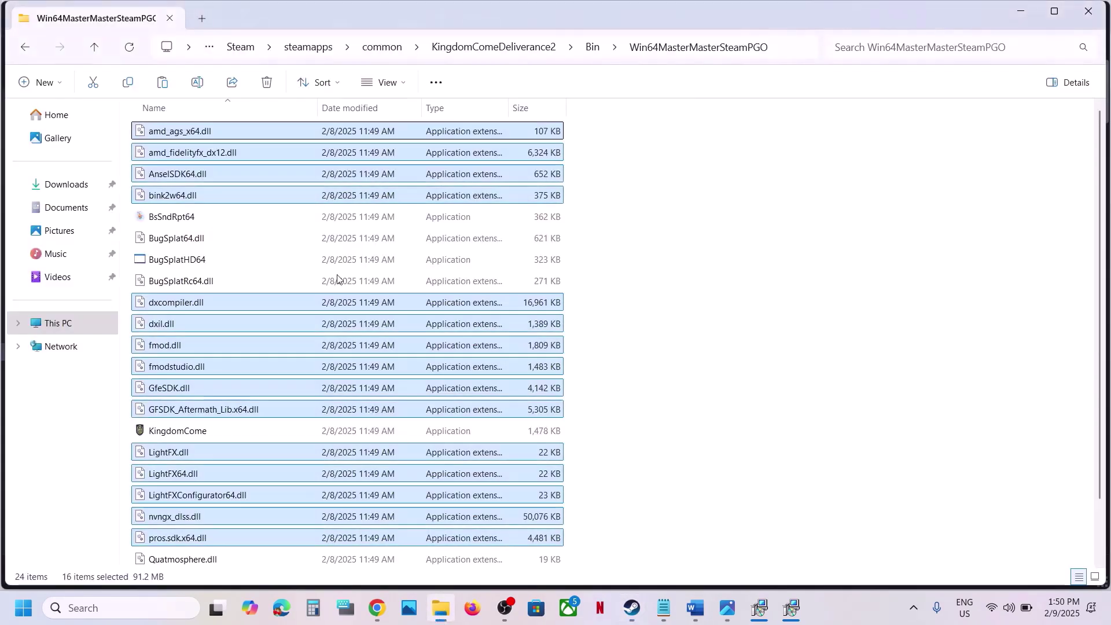
pyautogui.click(94, 47)
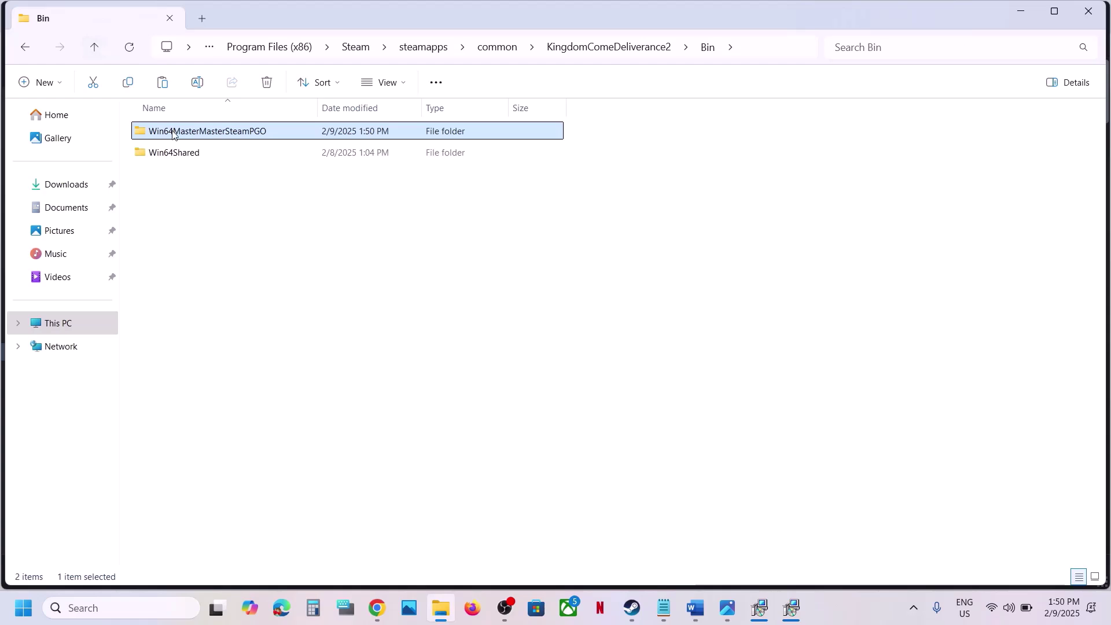
pyautogui.click(95, 49)
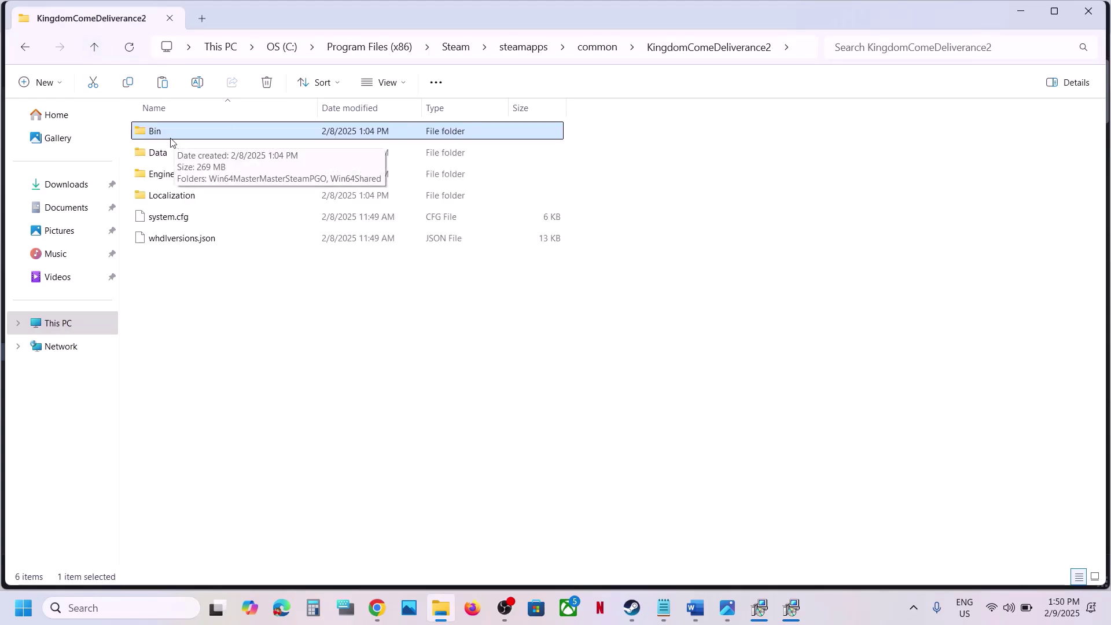
# Step: Switch to Steam and show the Installed Files properties of Kingdom Come: Deliverance II, including the file integrity option
pyautogui.click(635, 617)
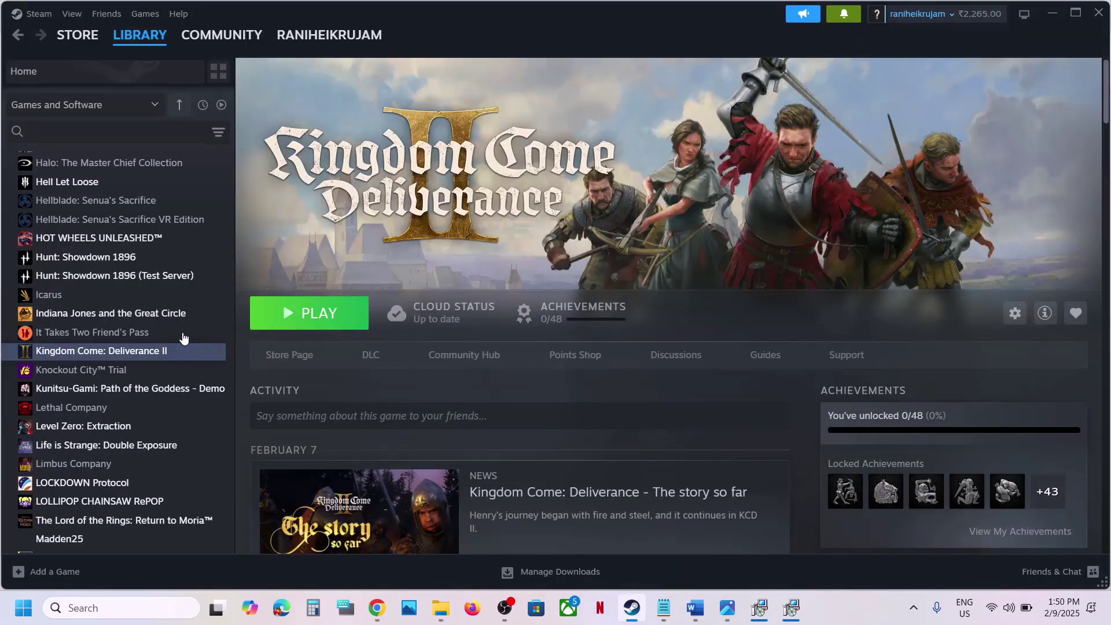
pyautogui.rightClick(164, 349)
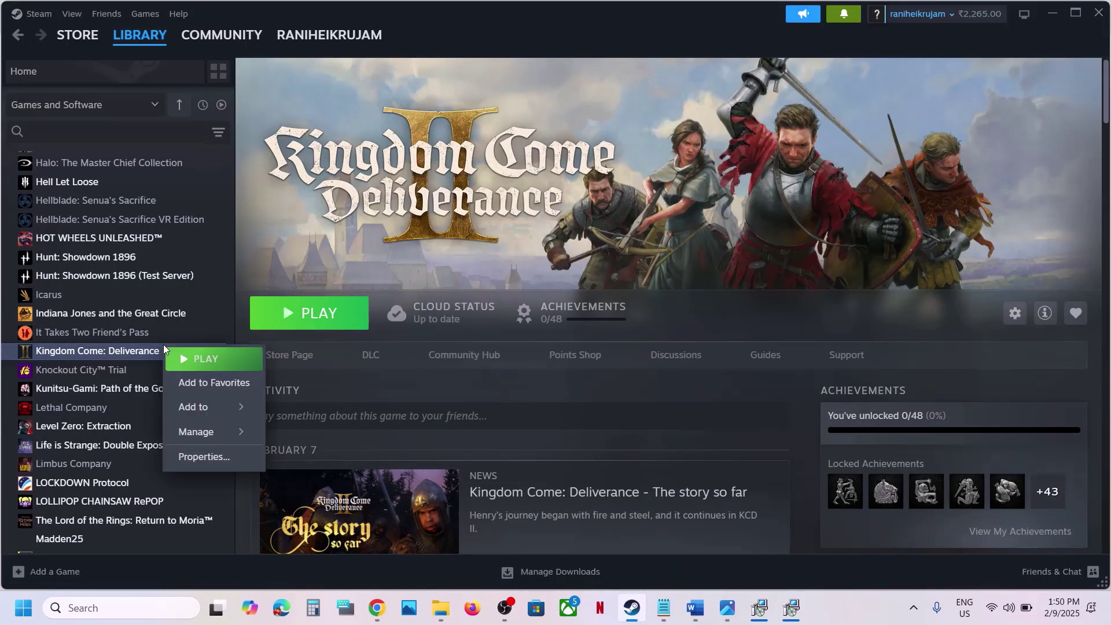
pyautogui.click(217, 458)
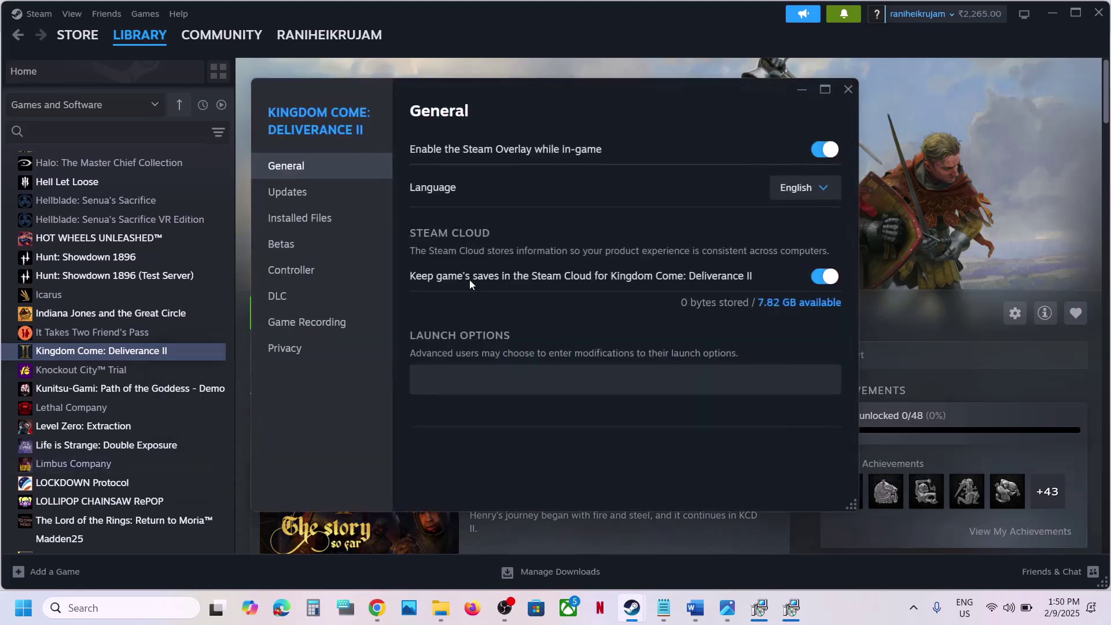
pyautogui.click(306, 227)
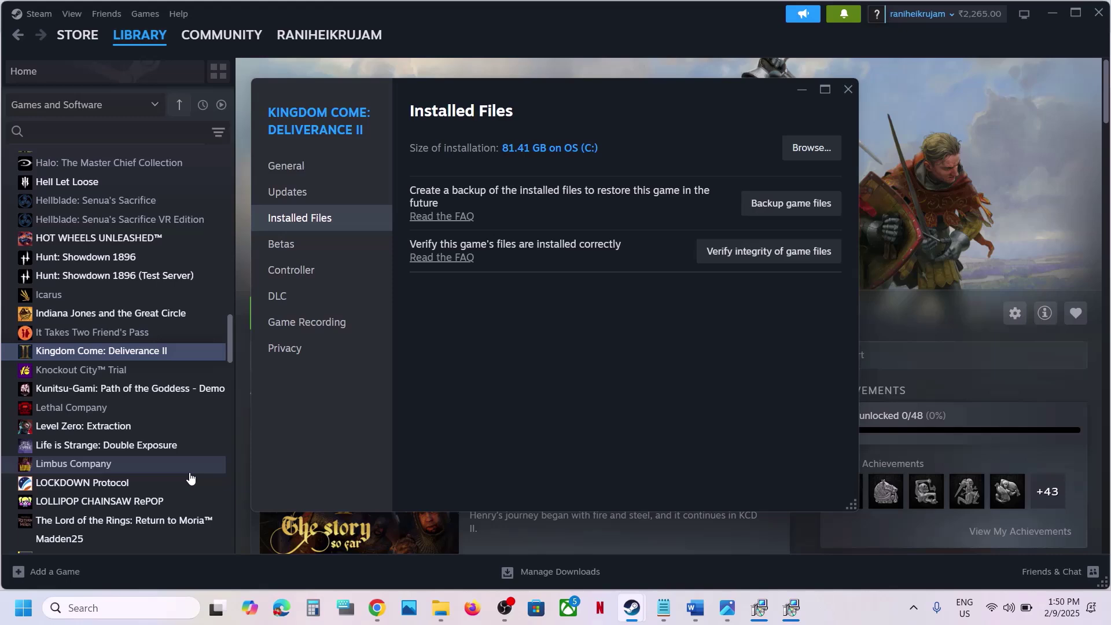
# Step: Open the Windows Update page in Windows Settings
pyautogui.press('super+i')
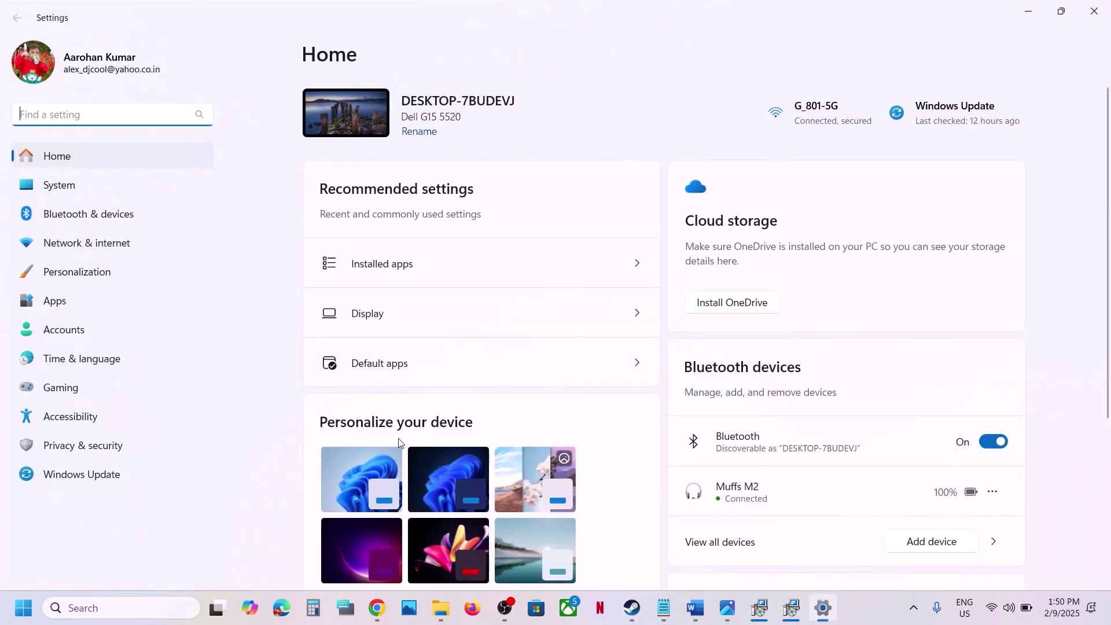
pyautogui.click(66, 471)
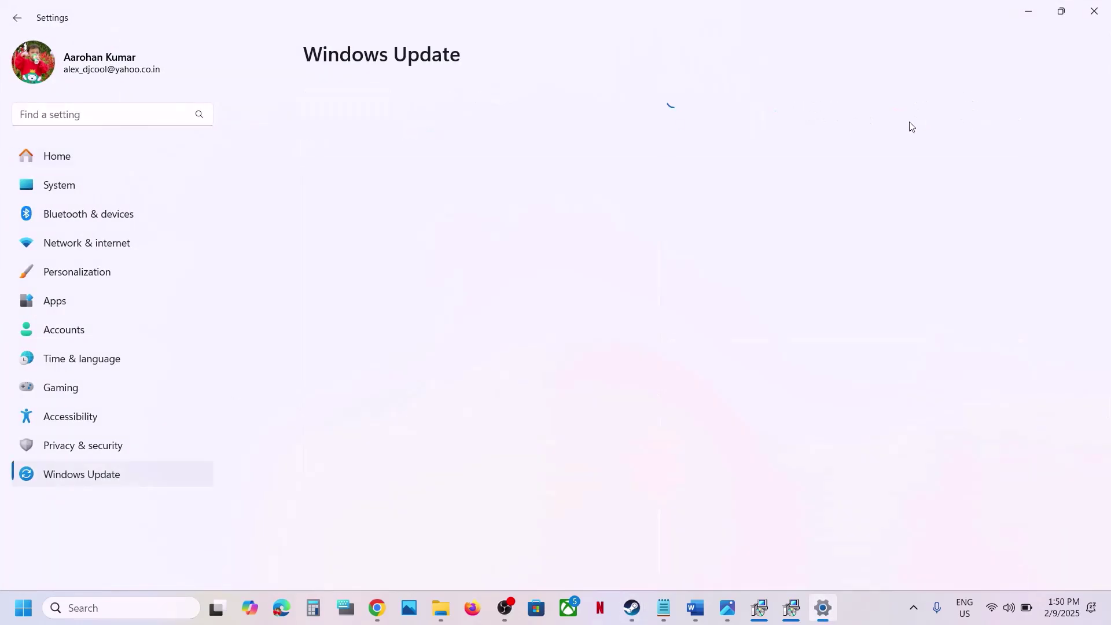
# Step: Check for Windows updates, and bring up the Start menu power options before dismissing them
pyautogui.click(976, 131)
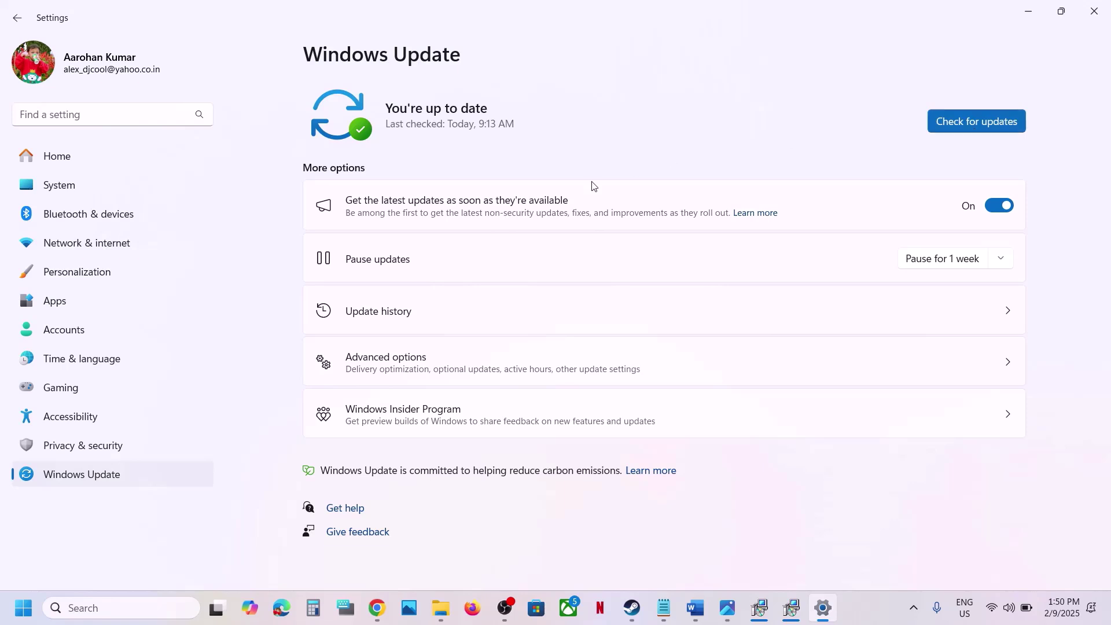
pyautogui.click(23, 607)
pyautogui.click(420, 557)
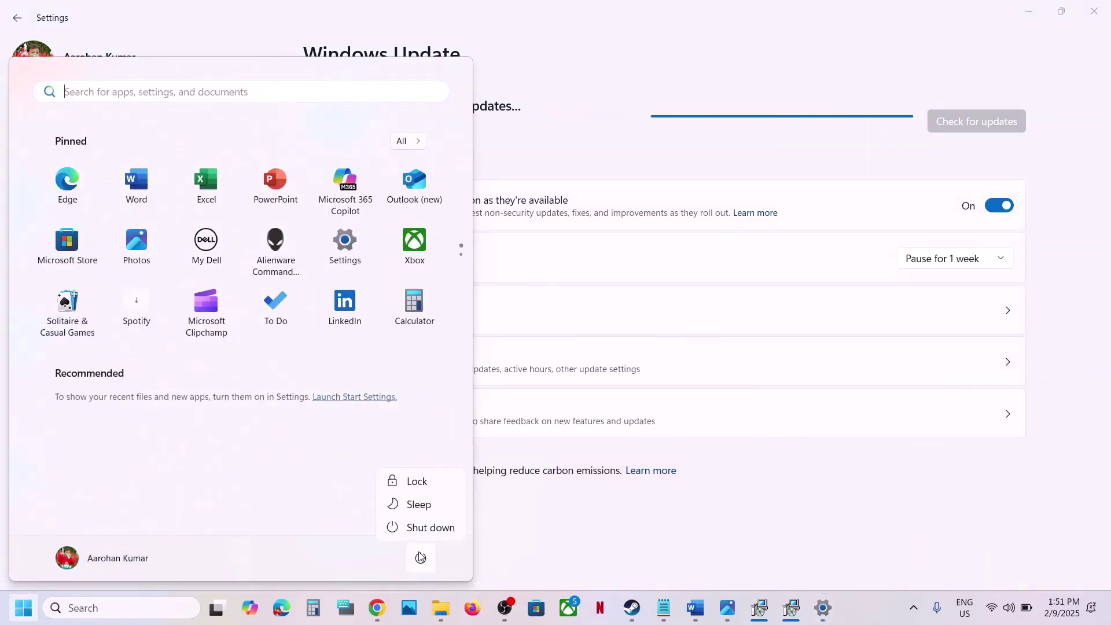
pyautogui.press('Escape')
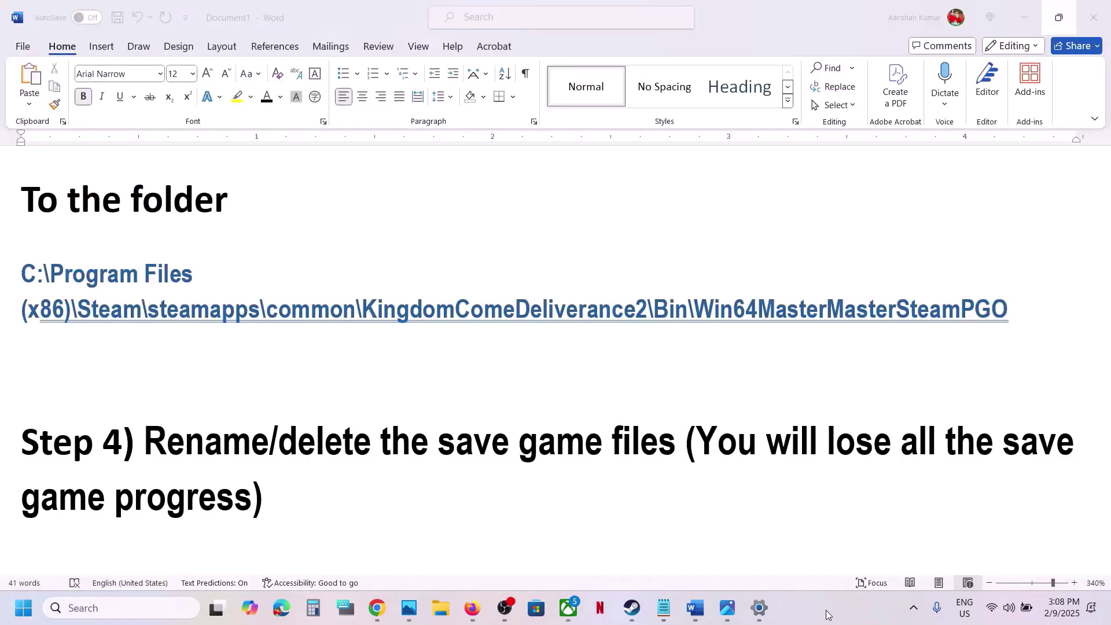
# Step: In the Word document, highlight the Step 4 note about losing progress when renaming or deleting the save game files
pyautogui.click(173, 461)
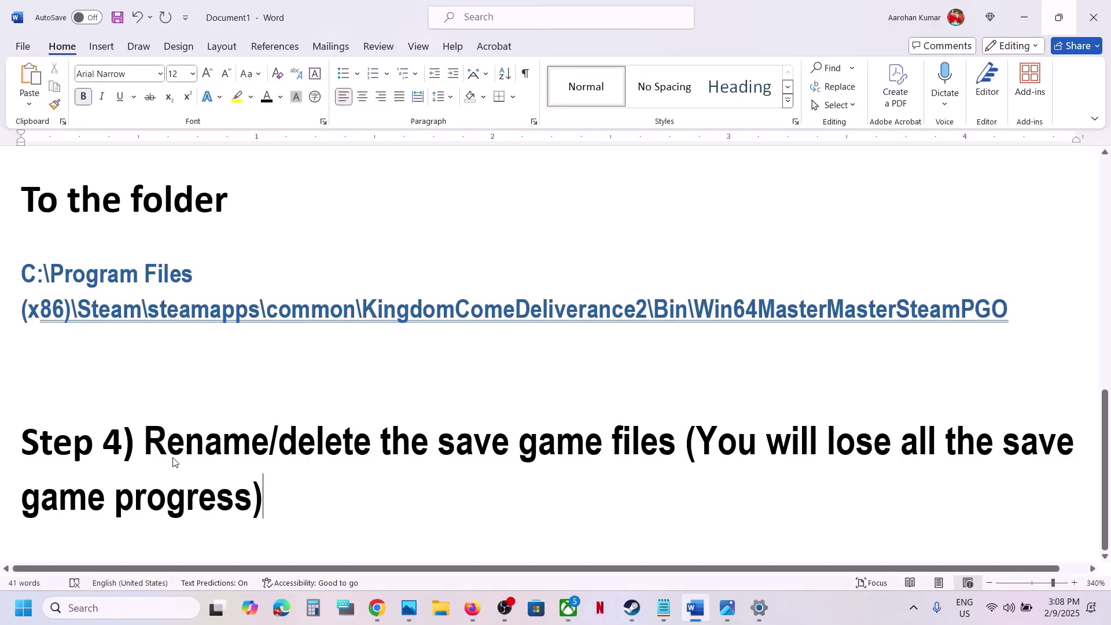
pyautogui.moveTo(169, 441); pyautogui.dragTo(258, 531)
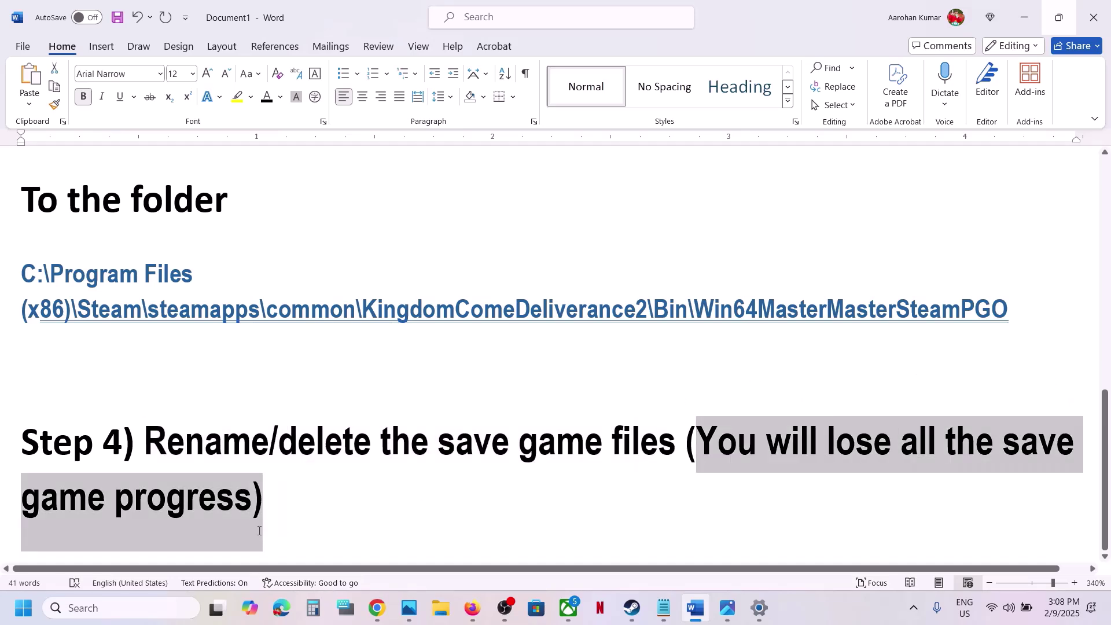
pyautogui.click(263, 530)
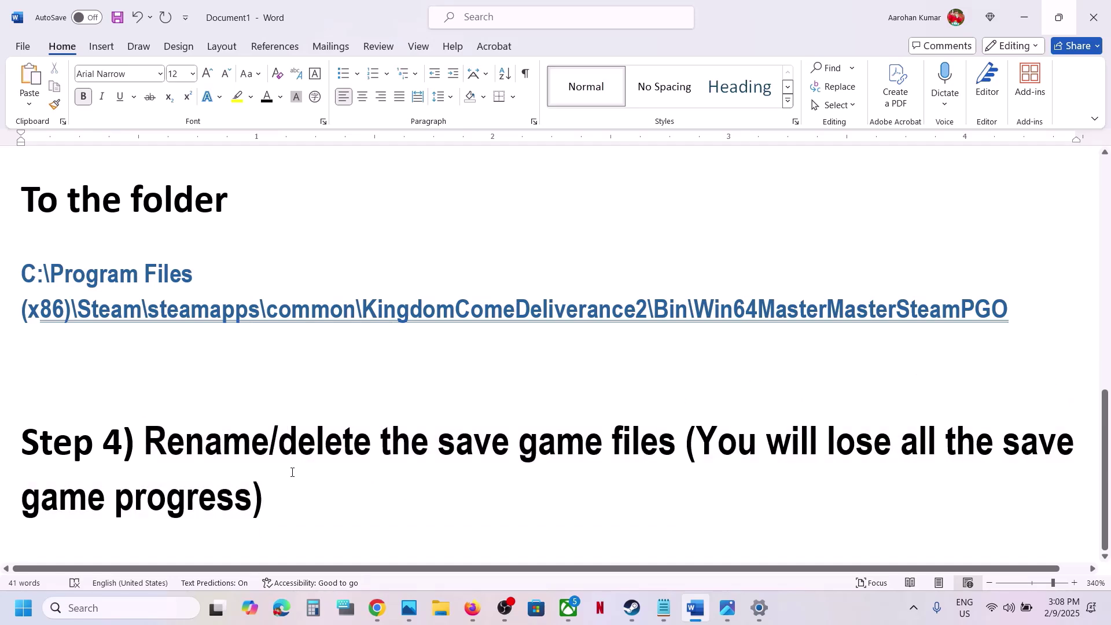
# Step: In a new File Explorer window, open the Saved Games folder inside the user's profile folder on drive C
pyautogui.press('super+e')
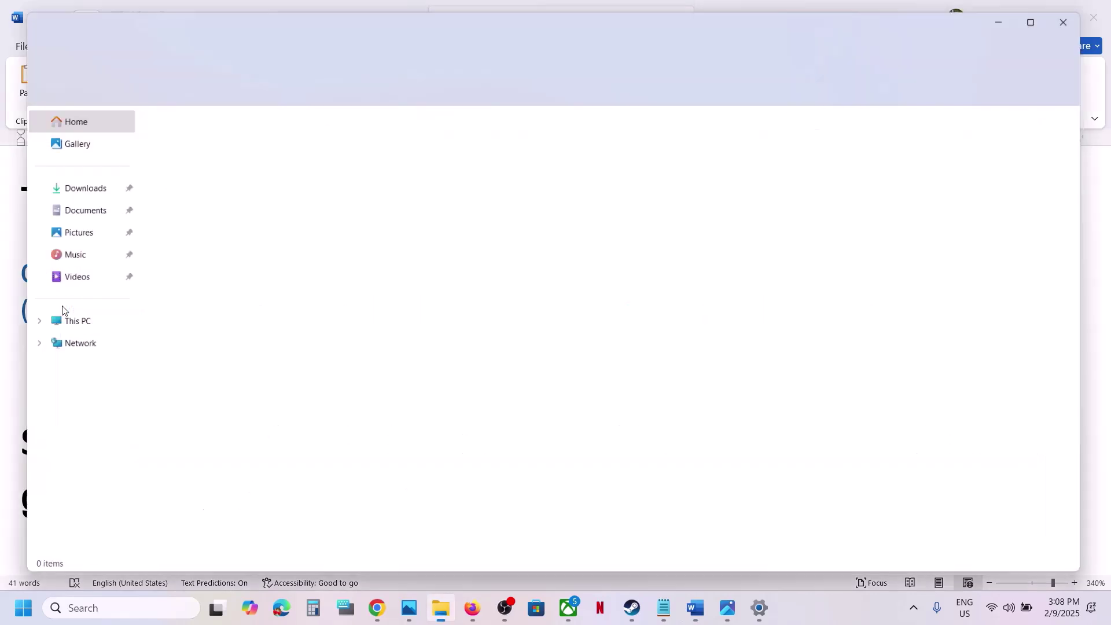
pyautogui.click(49, 326)
pyautogui.doubleClick(260, 154)
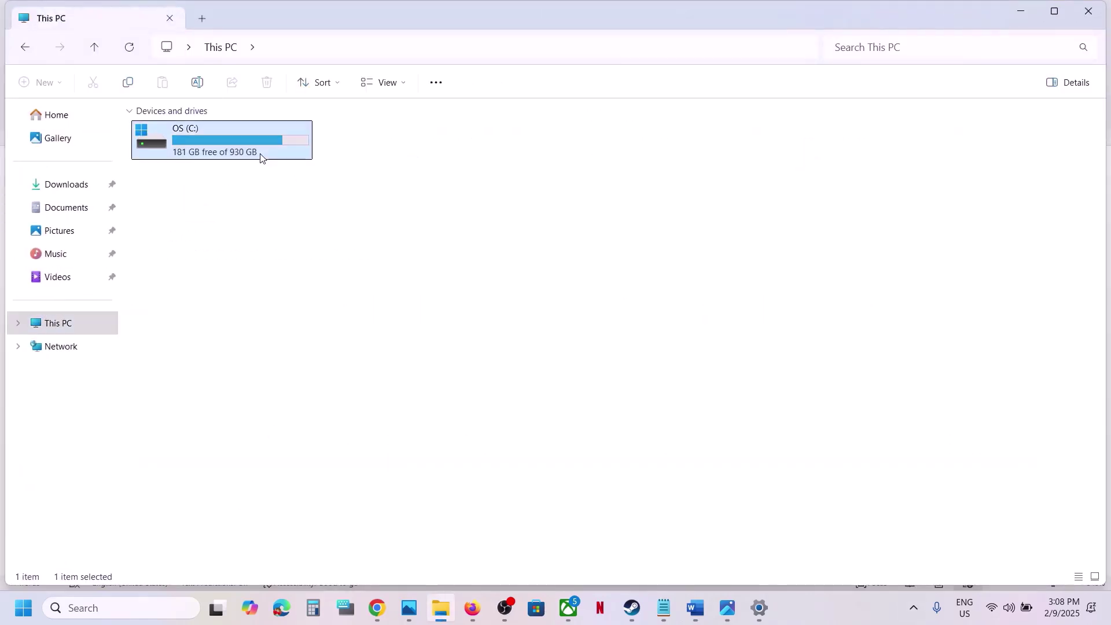
pyautogui.scroll(-1, 225, 332)
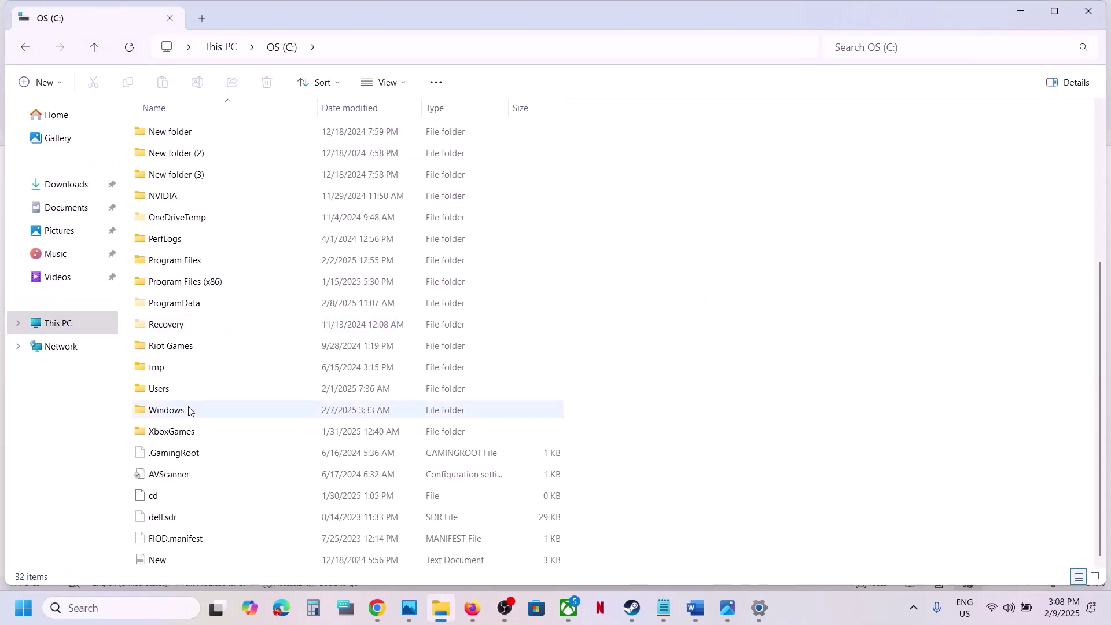
pyautogui.doubleClick(174, 390)
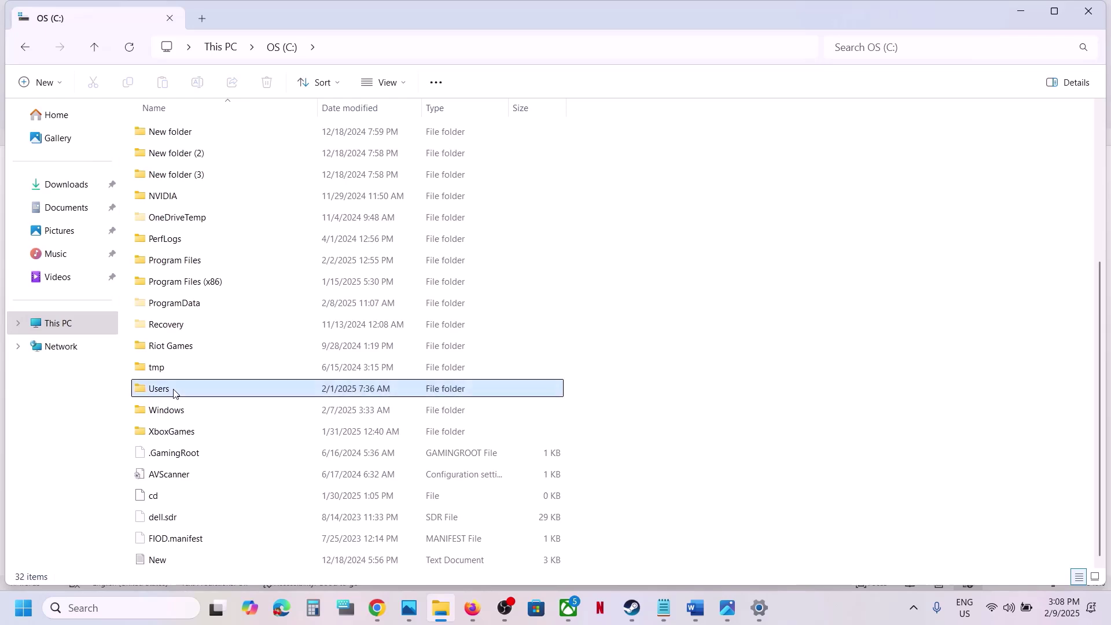
pyautogui.click(158, 131)
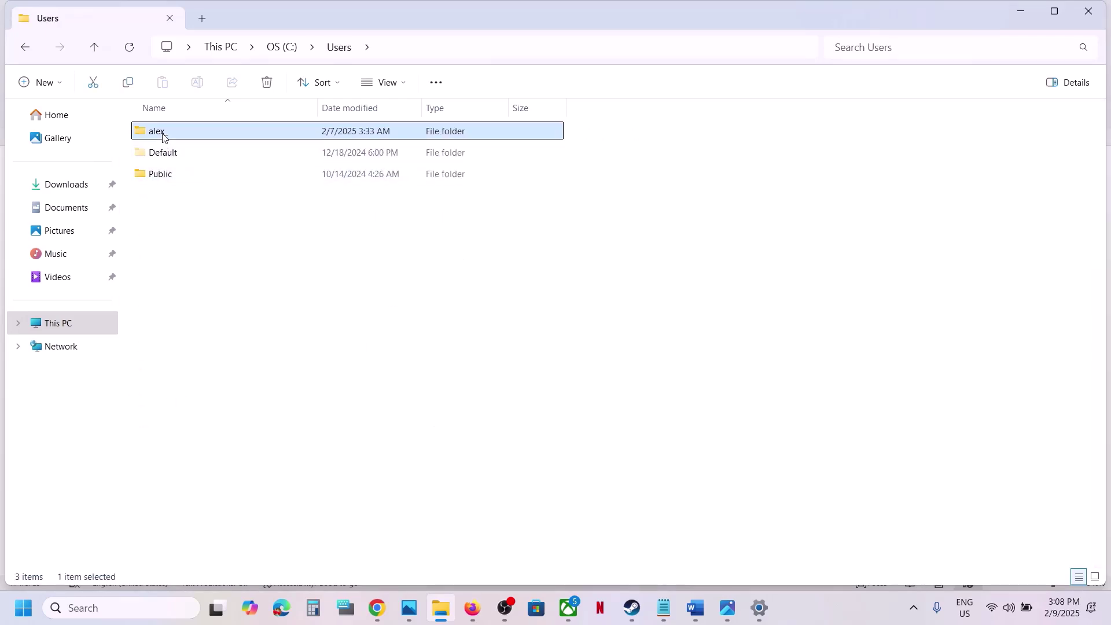
pyautogui.doubleClick(192, 128)
pyautogui.scroll(-3, 227, 276)
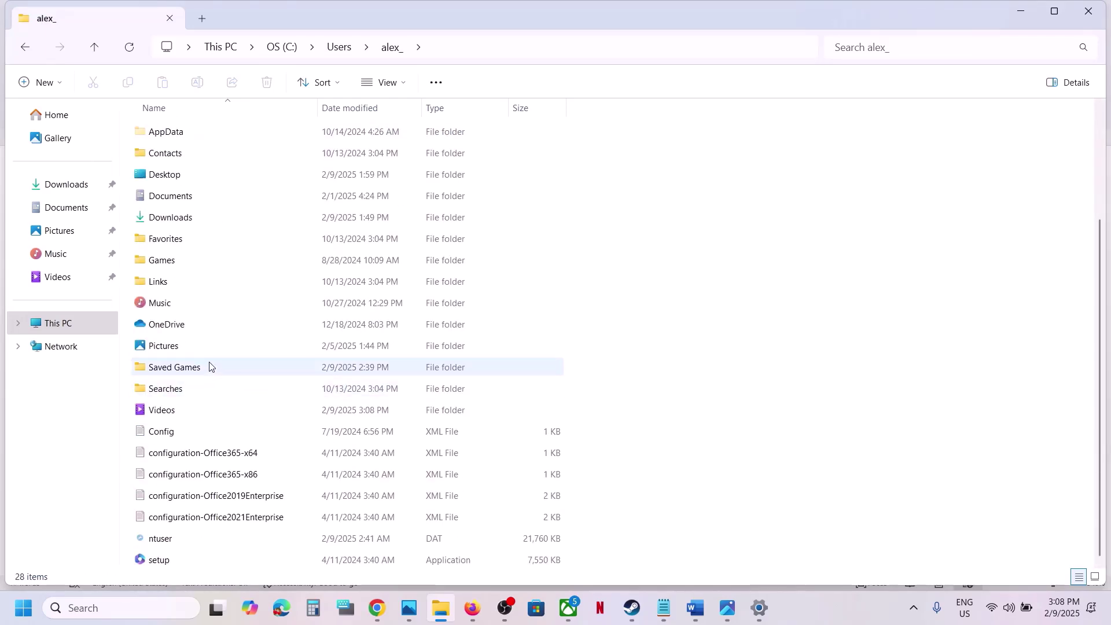
pyautogui.doubleClick(180, 373)
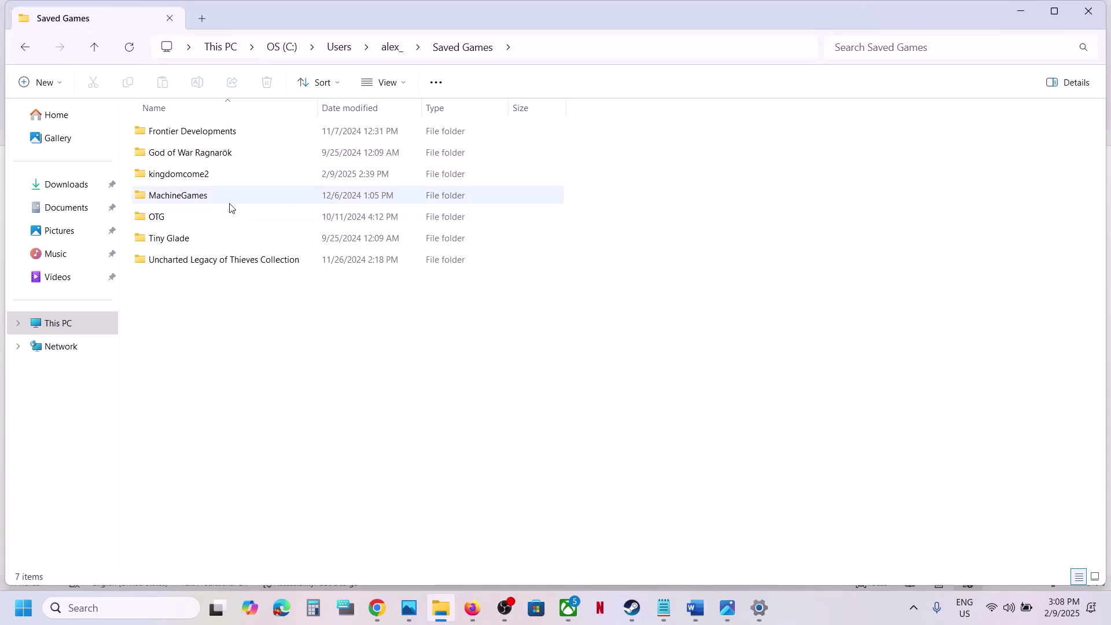
# Step: Look inside the kingdomcome2 folder and go back up to Saved Games
pyautogui.click(200, 180)
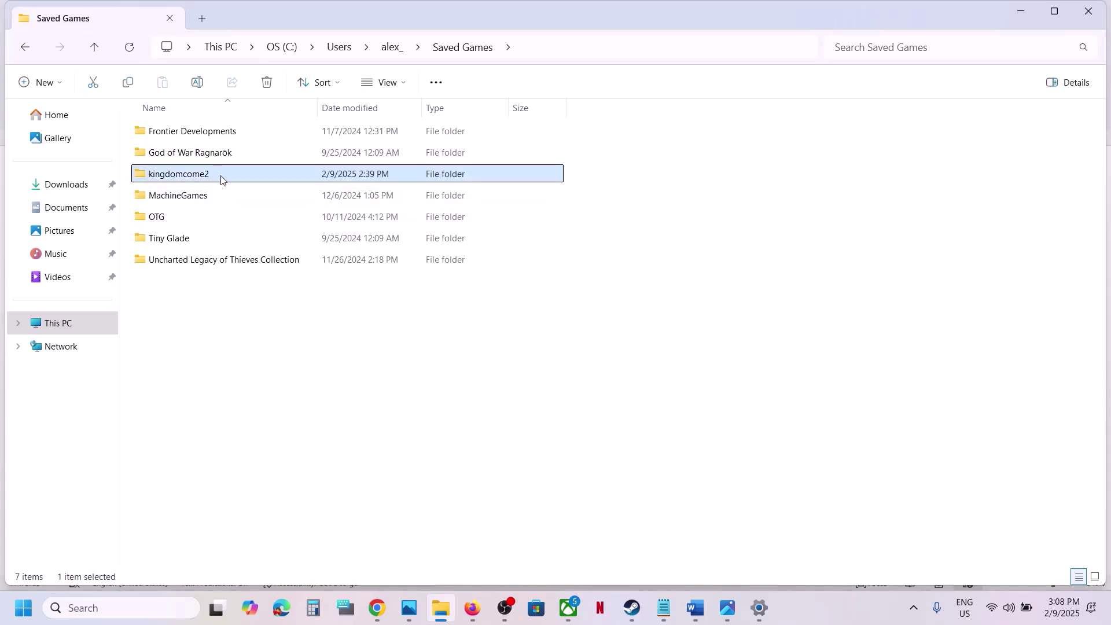
pyautogui.doubleClick(221, 180)
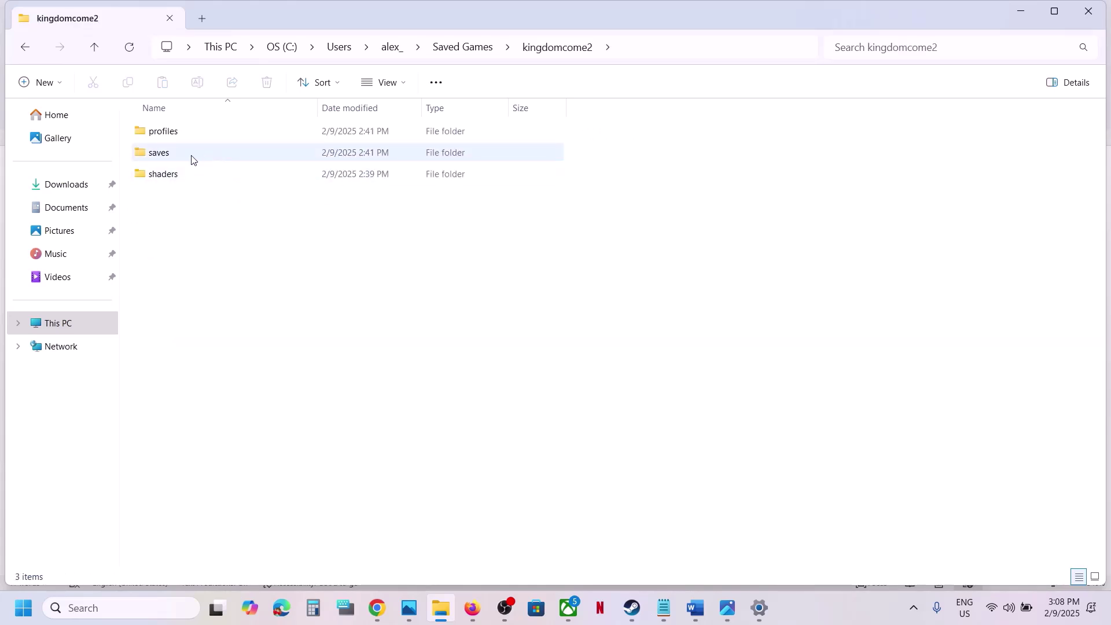
pyautogui.click(95, 52)
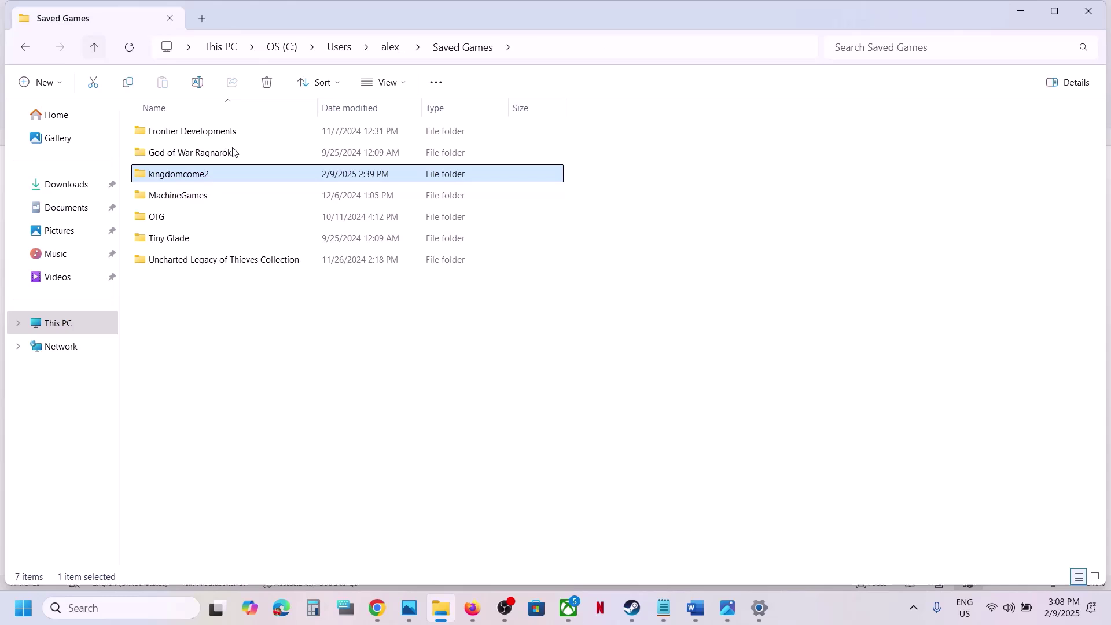
# Step: Copy the kingdomcome2 folder in Saved Games to the clipboard
pyautogui.rightClick(193, 181)
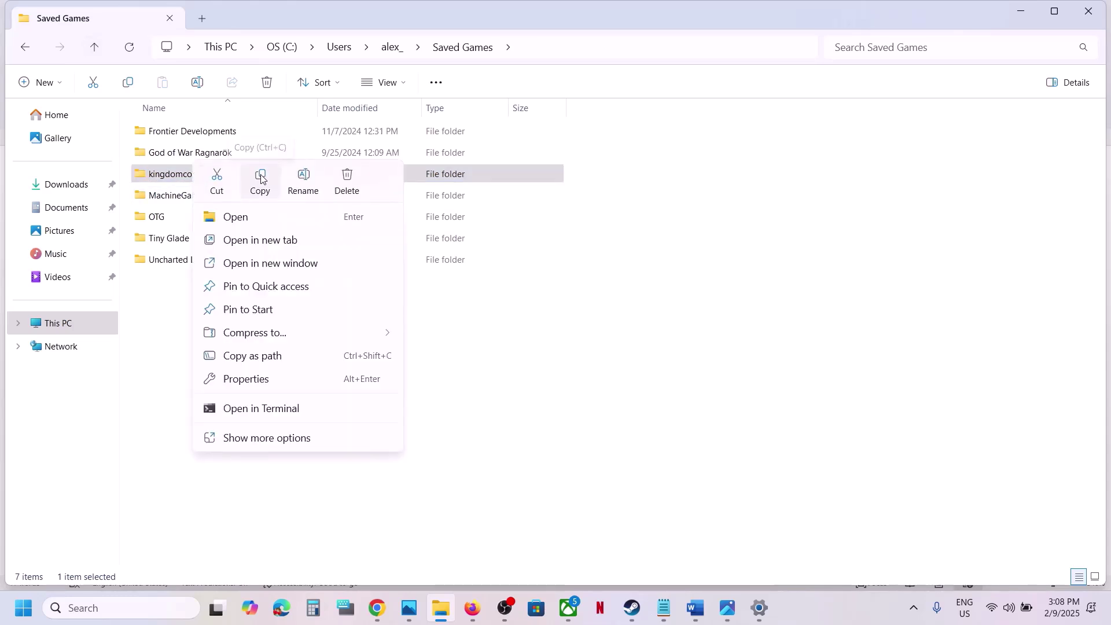
pyautogui.rightClick(168, 176)
pyautogui.click(235, 194)
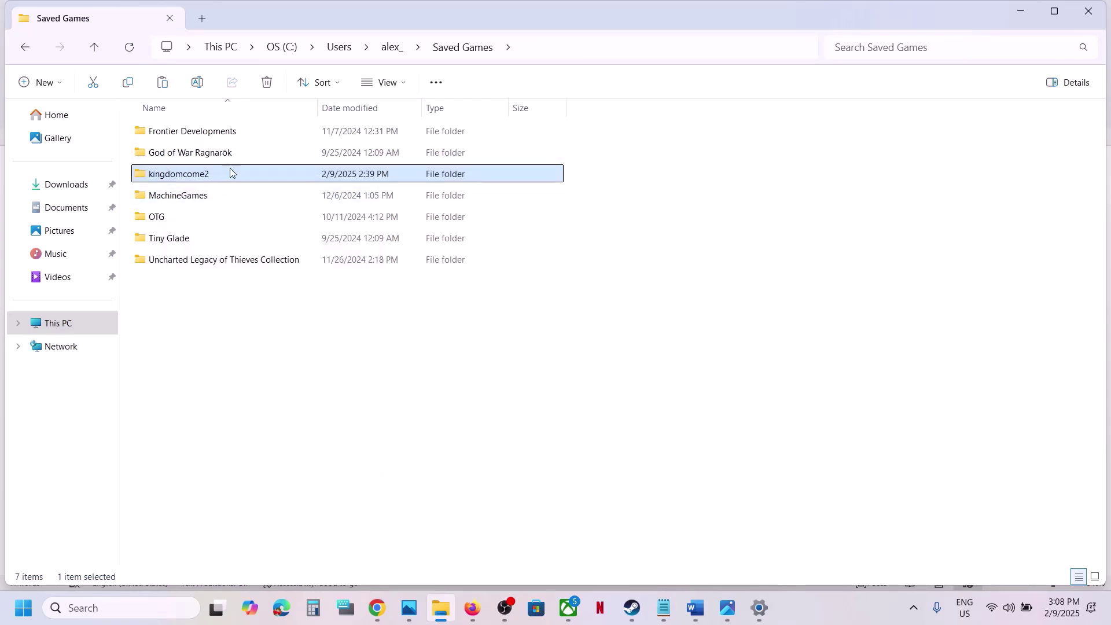
# Step: Rename the kingdomcome2 folder in Saved Games as kingdomcome2.old
pyautogui.rightClick(218, 179)
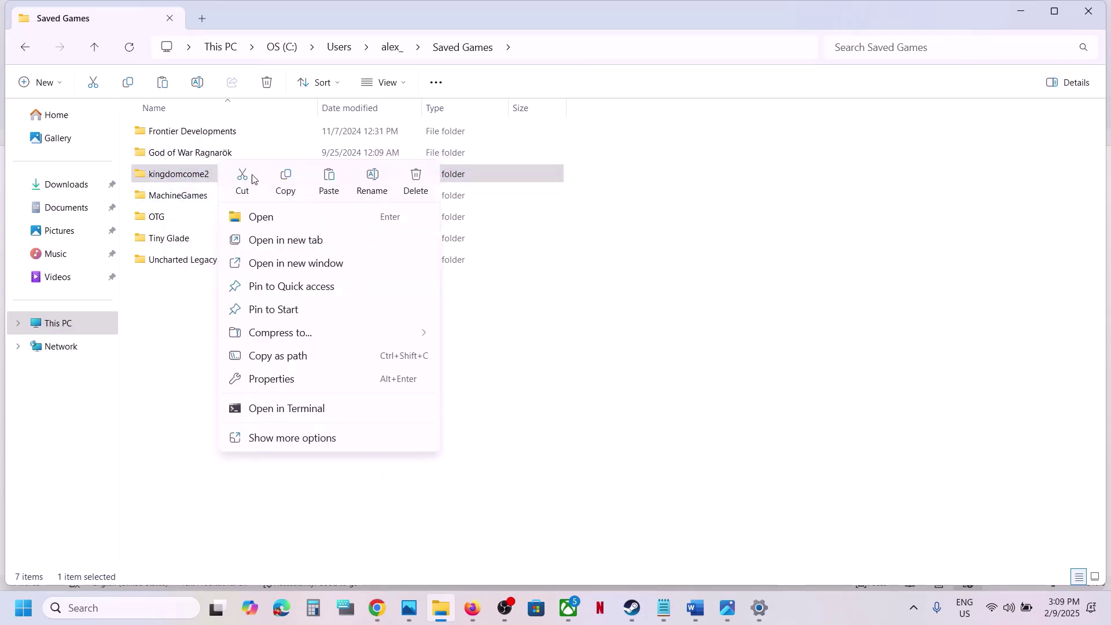
pyautogui.click(368, 177)
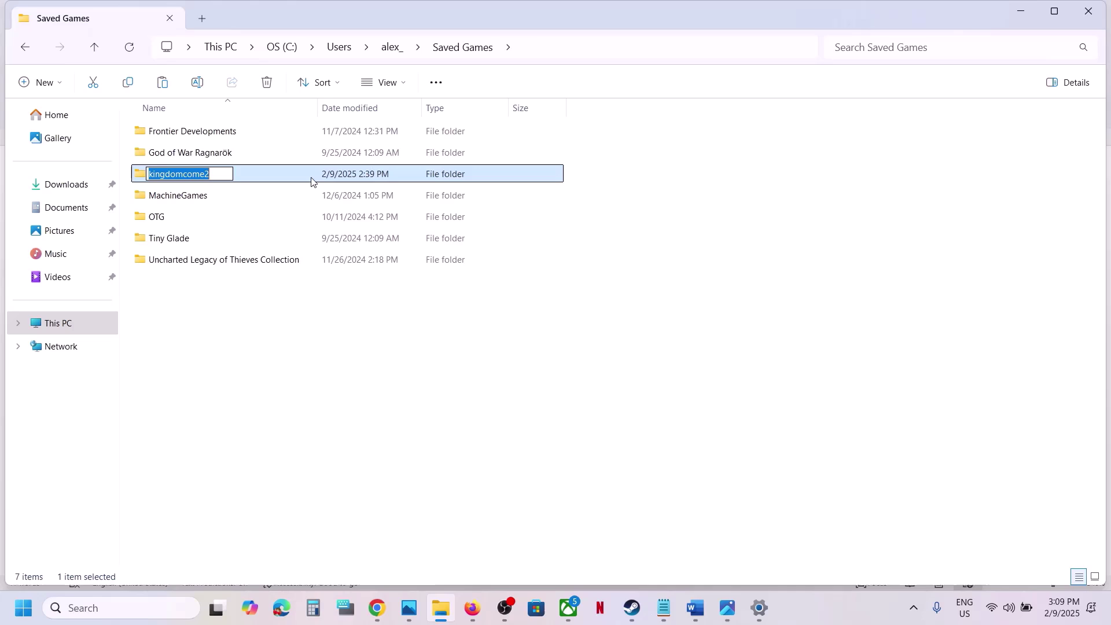
pyautogui.click(224, 175)
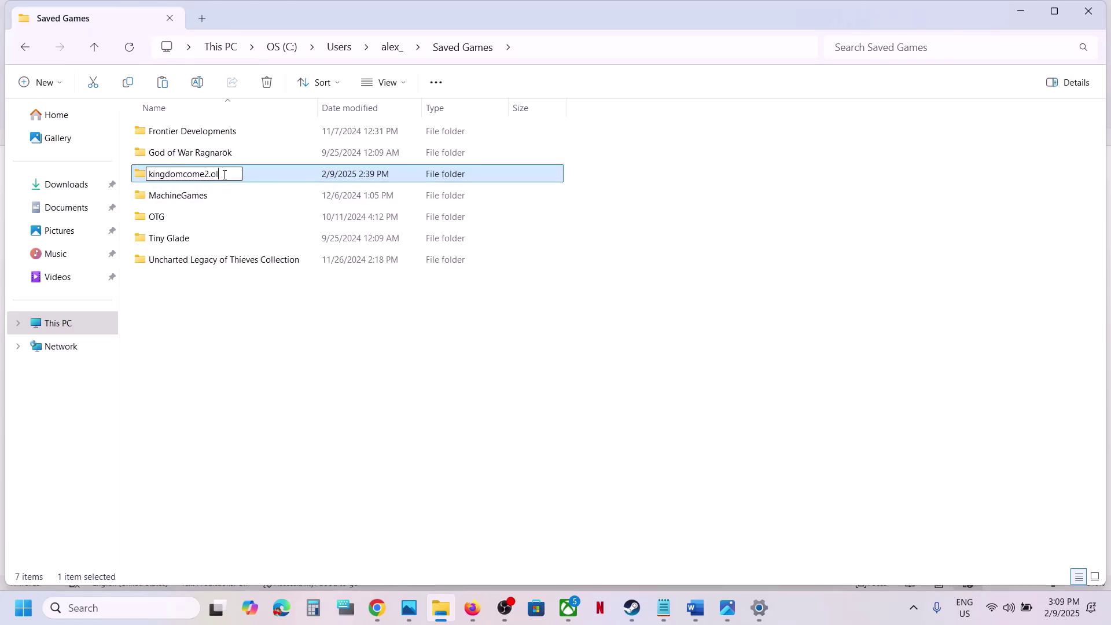
pyautogui.write('.old')
pyautogui.click(309, 322)
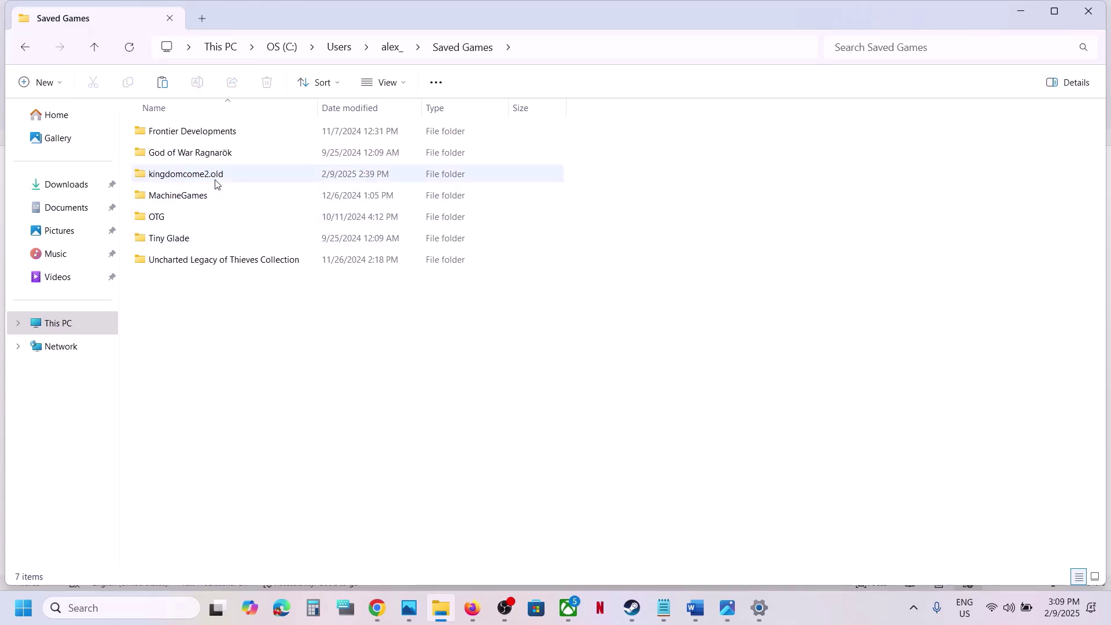
# Step: Glance at the game's page in Steam, and highlight the Word instructions for opening the game's properties from the Steam library
pyautogui.click(630, 614)
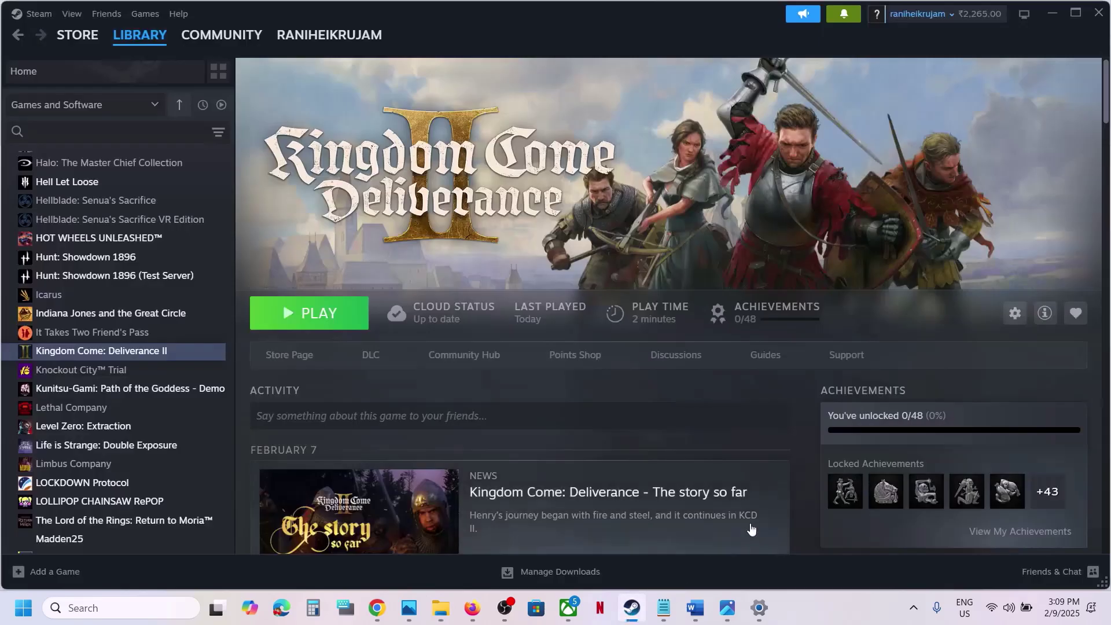
pyautogui.click(697, 614)
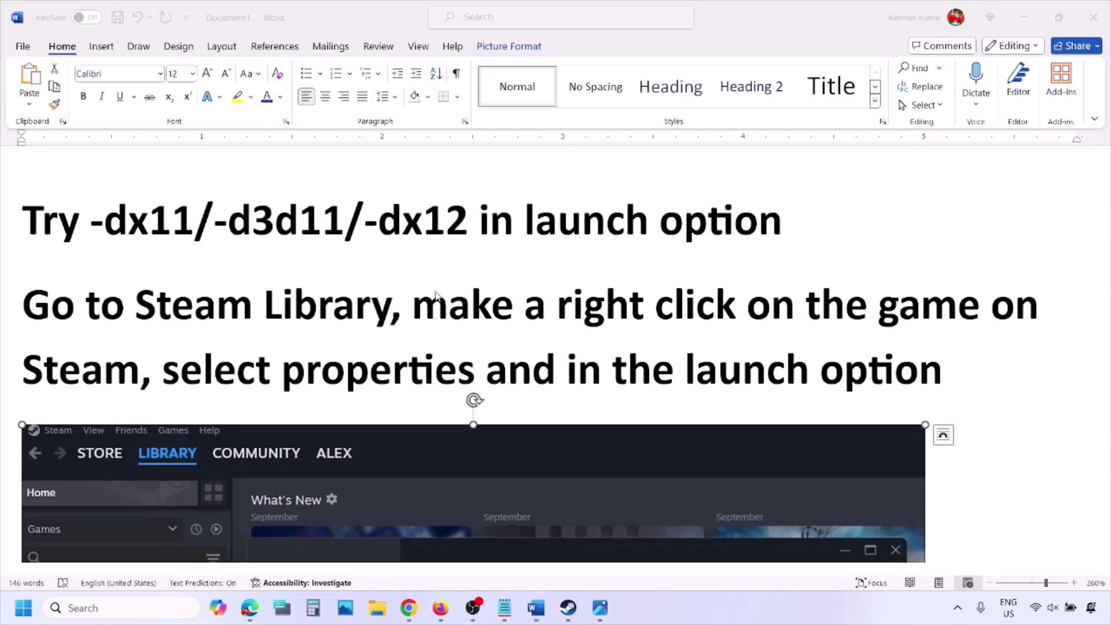
pyautogui.scroll(-3, 297, 341)
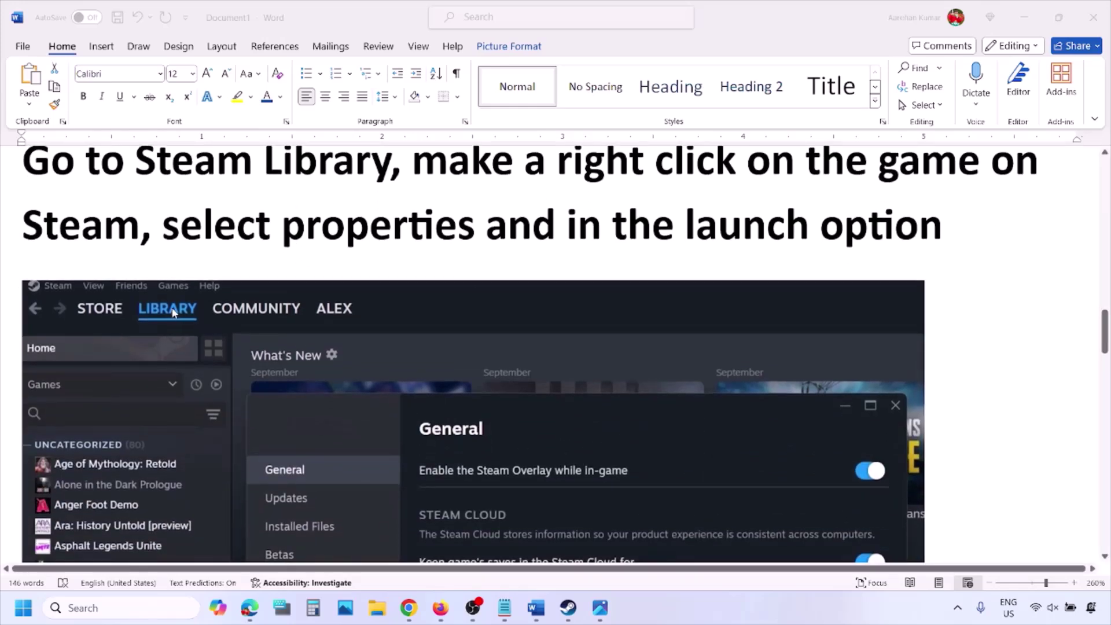
pyautogui.click(421, 174)
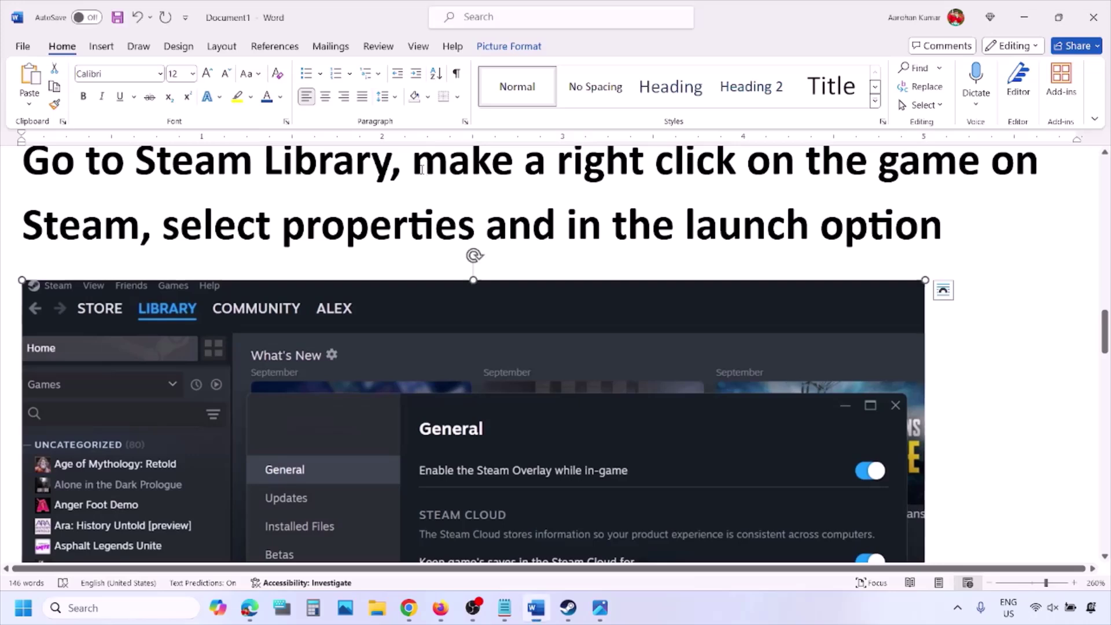
pyautogui.moveTo(416, 168); pyautogui.dragTo(966, 160)
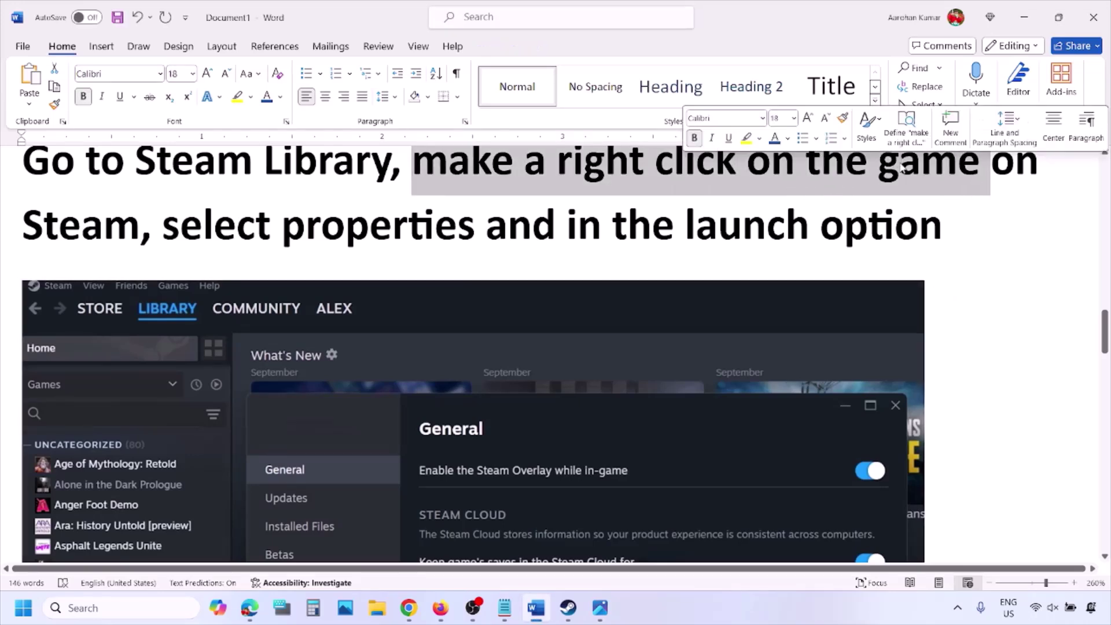
pyautogui.moveTo(273, 225); pyautogui.dragTo(473, 225)
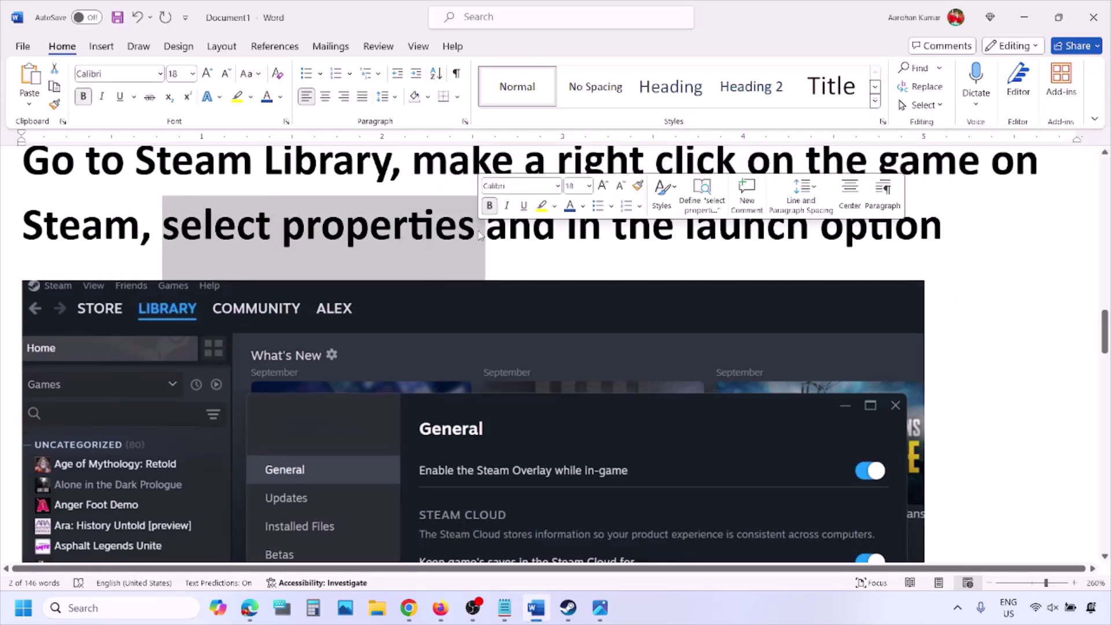
# Step: Review the Word screenshots of Steam's launch options for the -dx11, -d3d11 and -dx12 examples
pyautogui.scroll(-7, 475, 228)
pyautogui.scroll(2, 478, 231)
pyautogui.rightClick(435, 422)
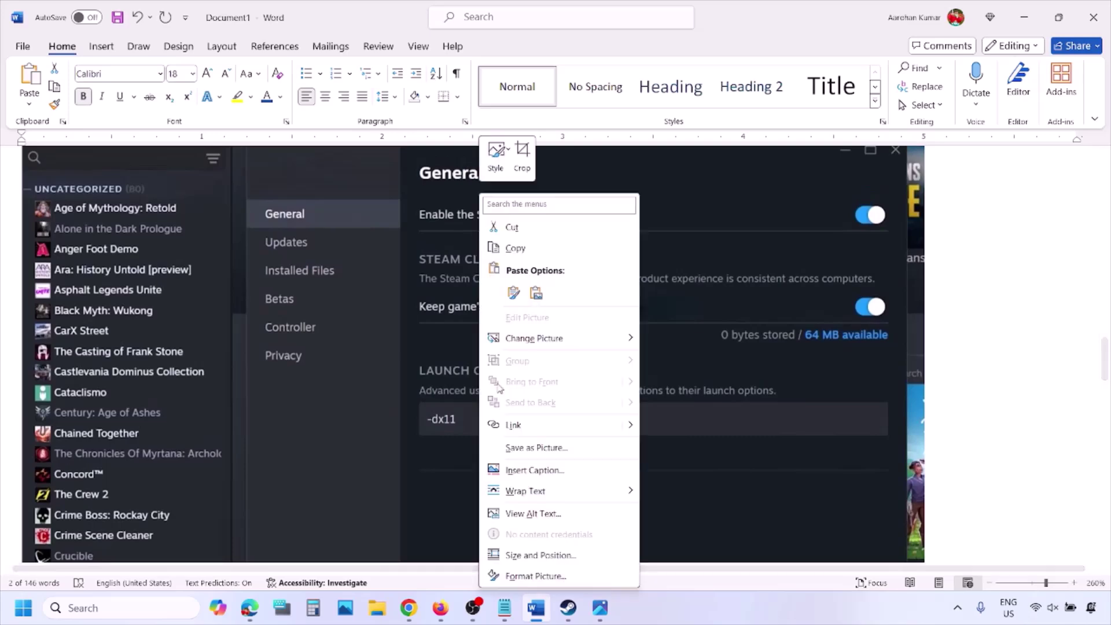
pyautogui.press('Escape')
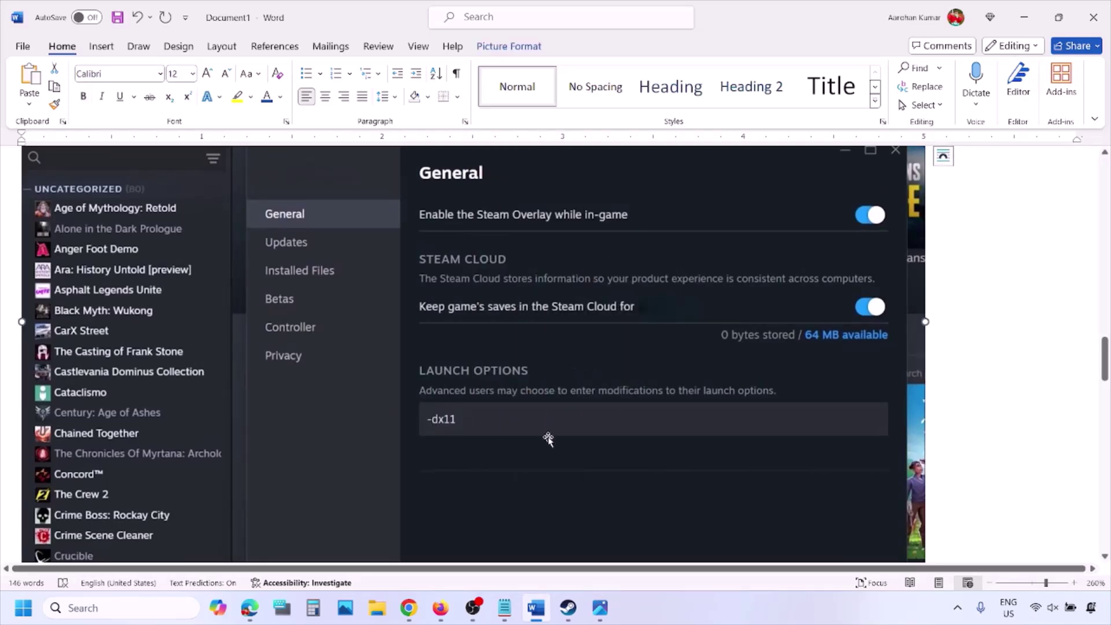
pyautogui.scroll(-6, 548, 438)
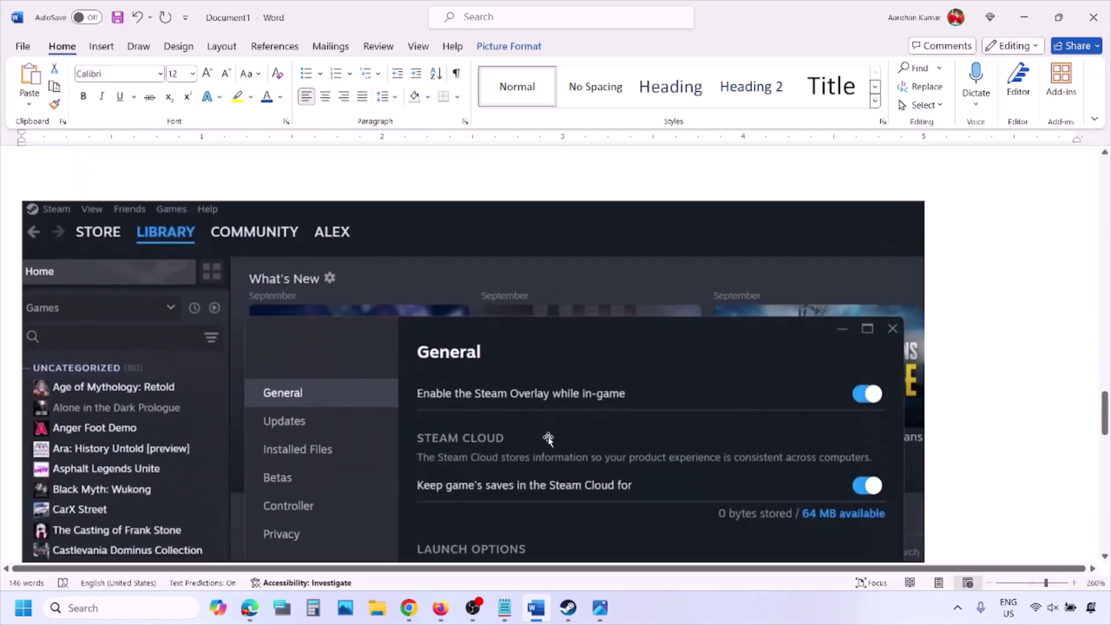
pyautogui.scroll(-4, 547, 438)
pyautogui.scroll(1, 485, 331)
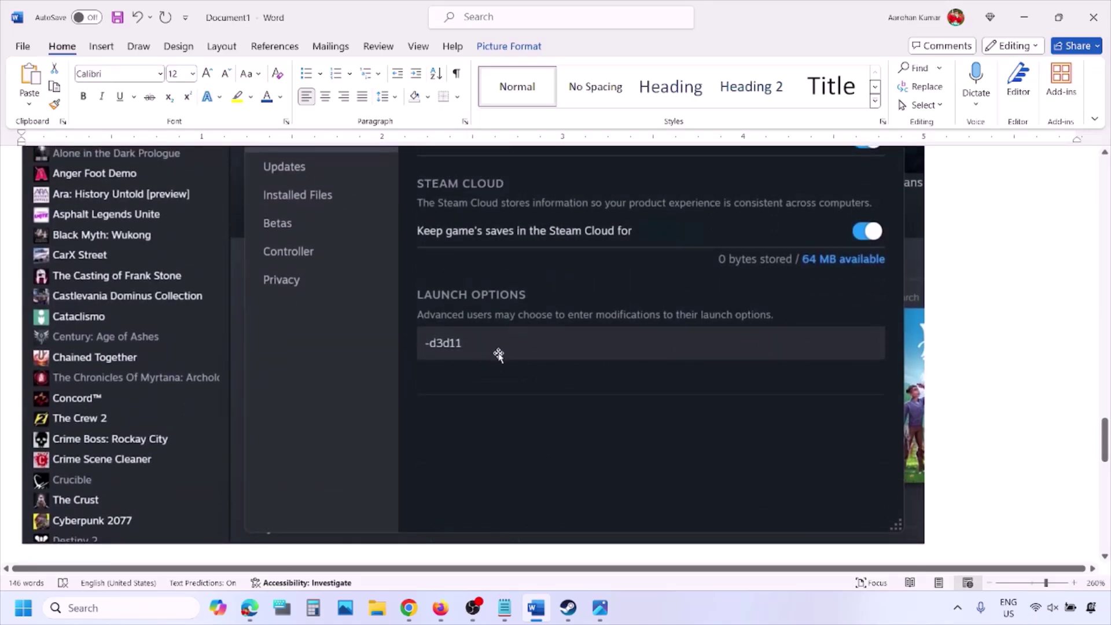
pyautogui.scroll(-10, 498, 354)
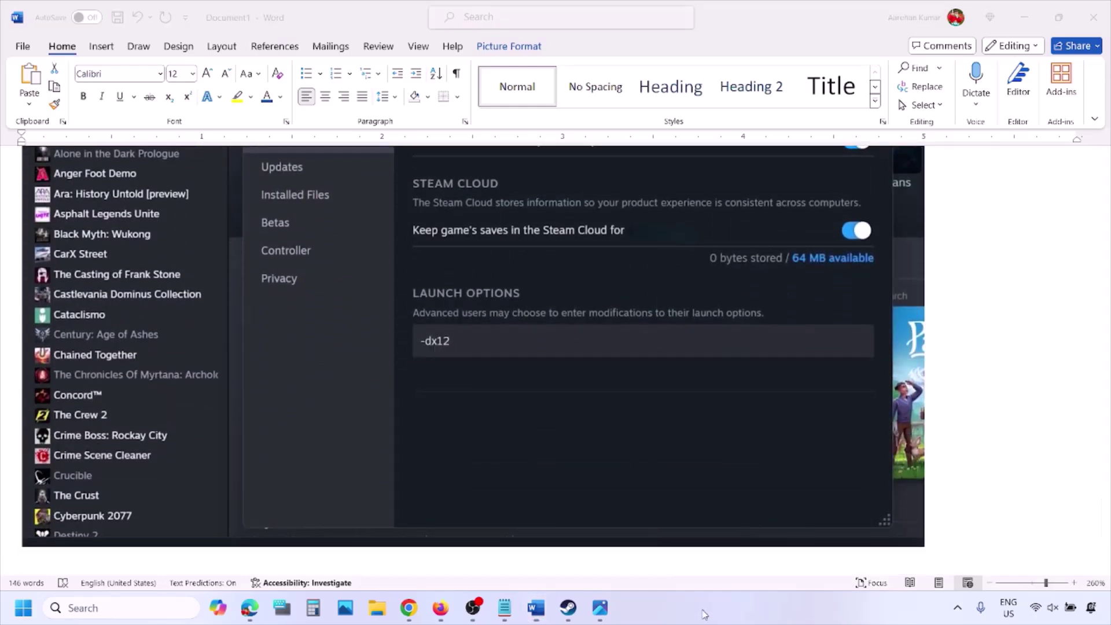
# Step: Switch to the Steam library and bring up the Windows power options containing Restart
pyautogui.click(567, 607)
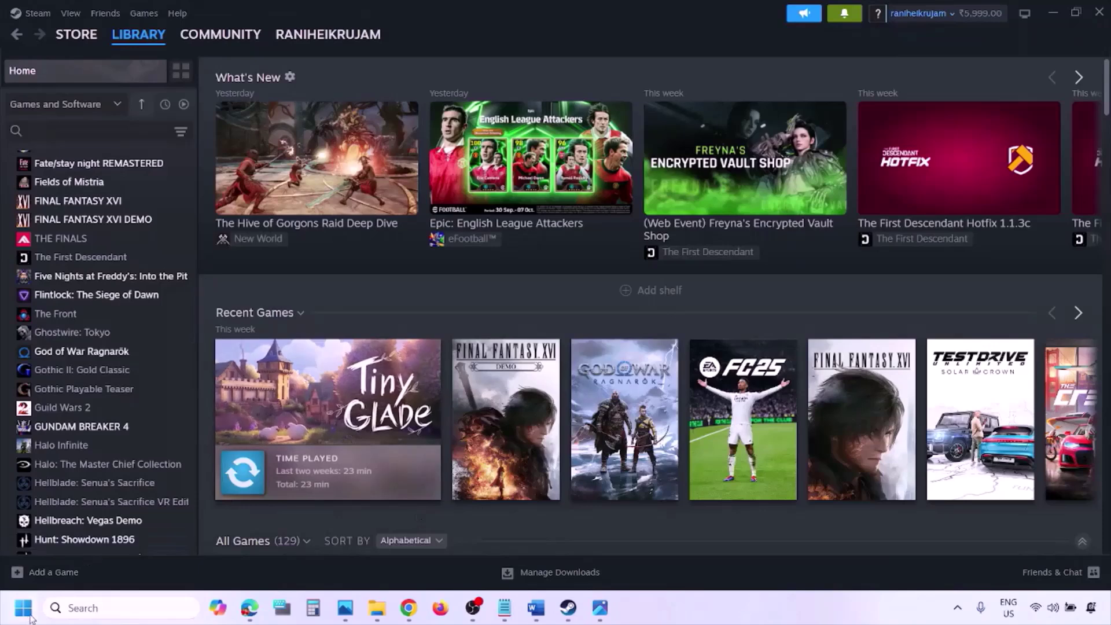
pyautogui.press('super')
pyautogui.click(421, 557)
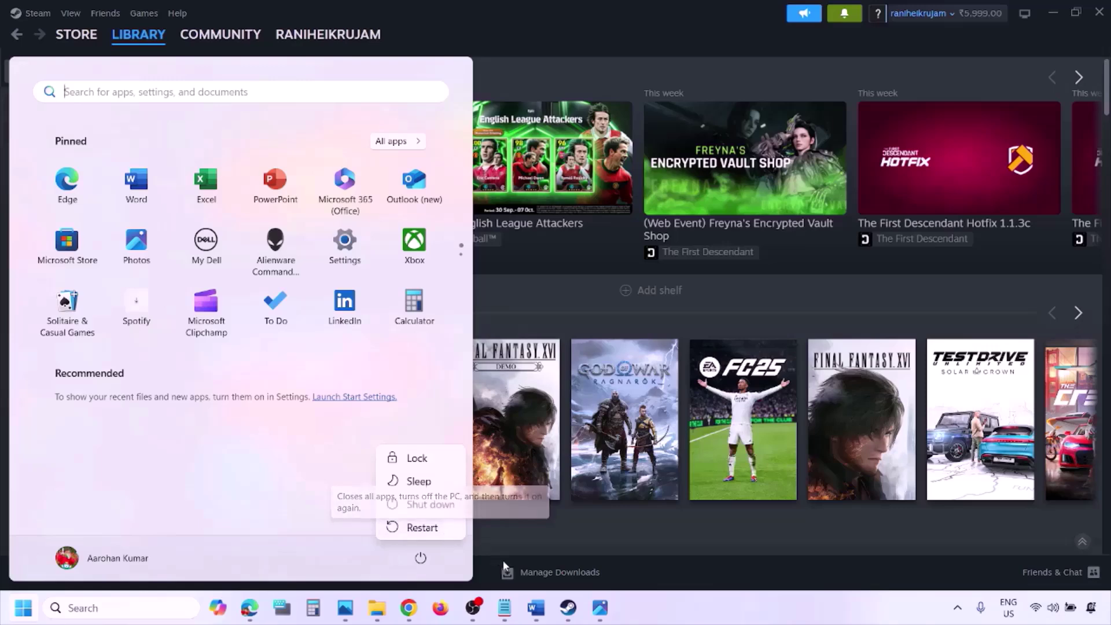
# Step: Switch to the Word document and highlight part of the Step 2 instruction on running the game as an administrator
pyautogui.click(541, 615)
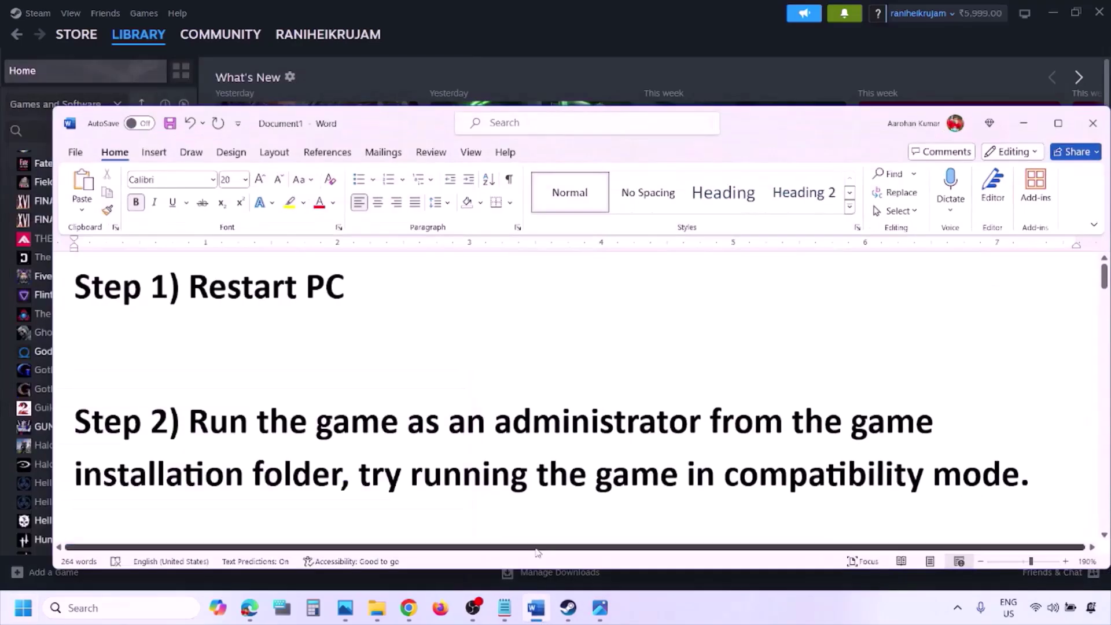
pyautogui.moveTo(193, 419); pyautogui.dragTo(314, 458)
pyautogui.click(743, 424)
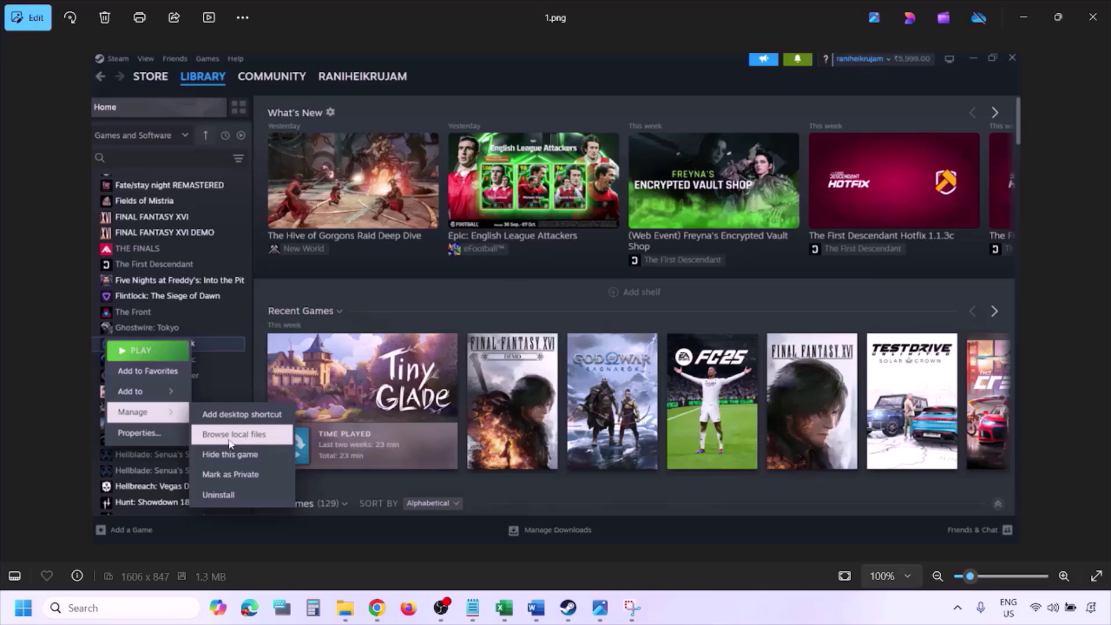
# Step: Review the screenshots 1.png and 2.png for Steam's Browse local files command and the game executable's Properties command
pyautogui.scroll(2, 263, 435)
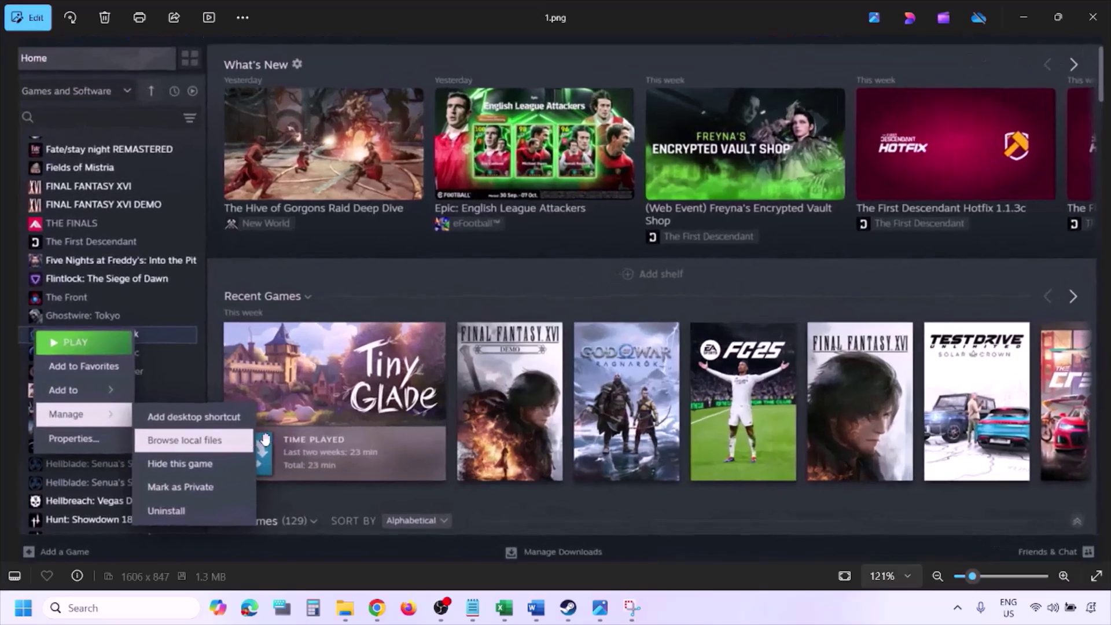
pyautogui.scroll(-2, 222, 447)
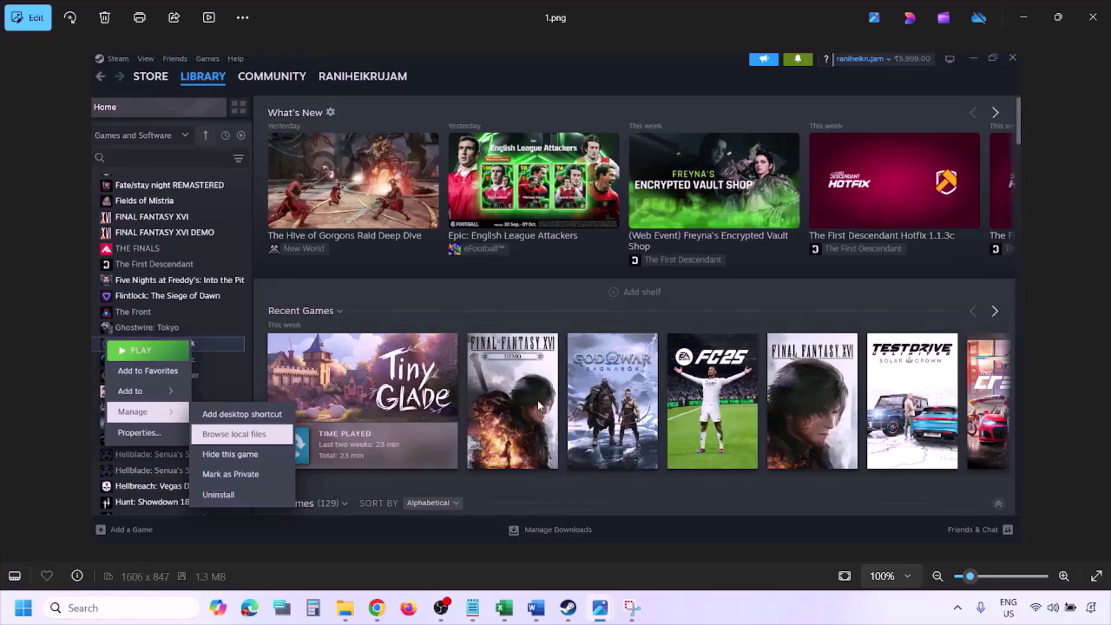
pyautogui.press('Right')
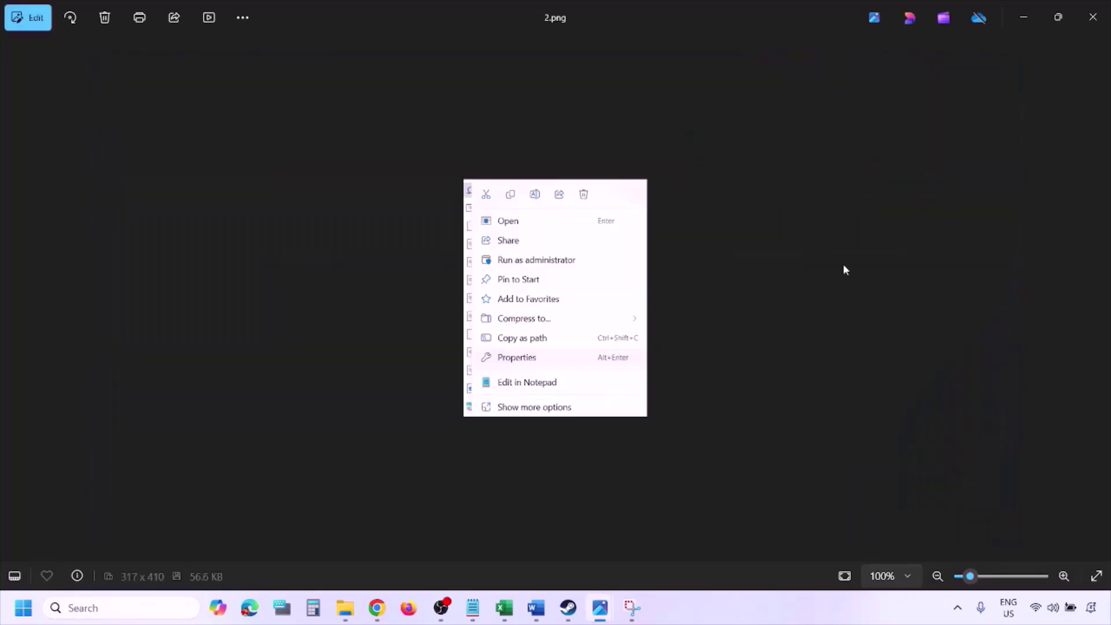
pyautogui.scroll(4, 547, 353)
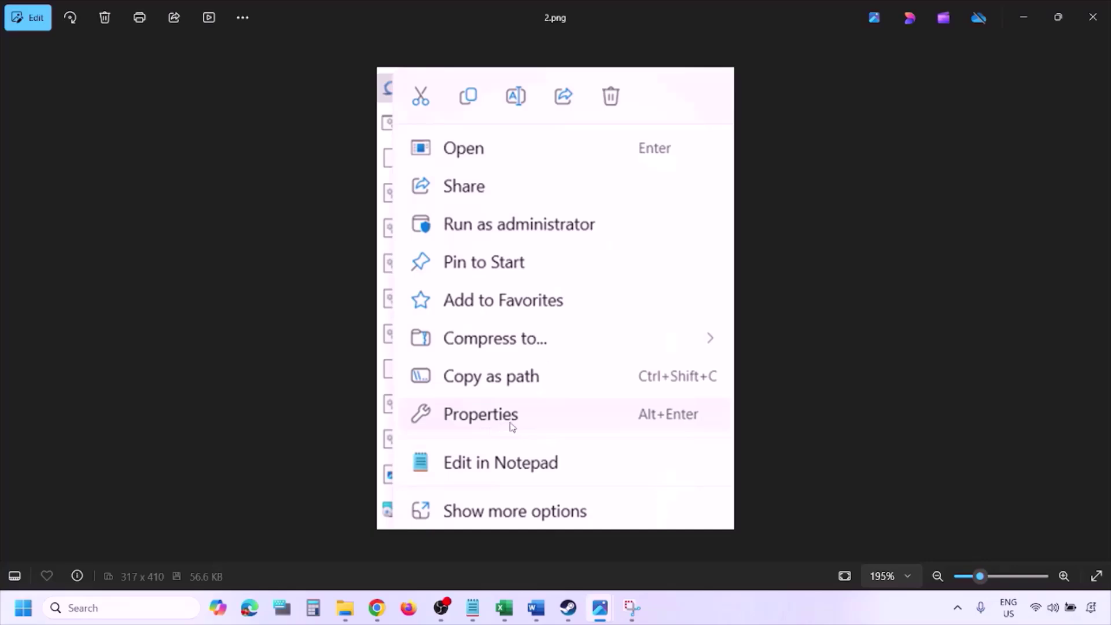
pyautogui.scroll(-4, 511, 426)
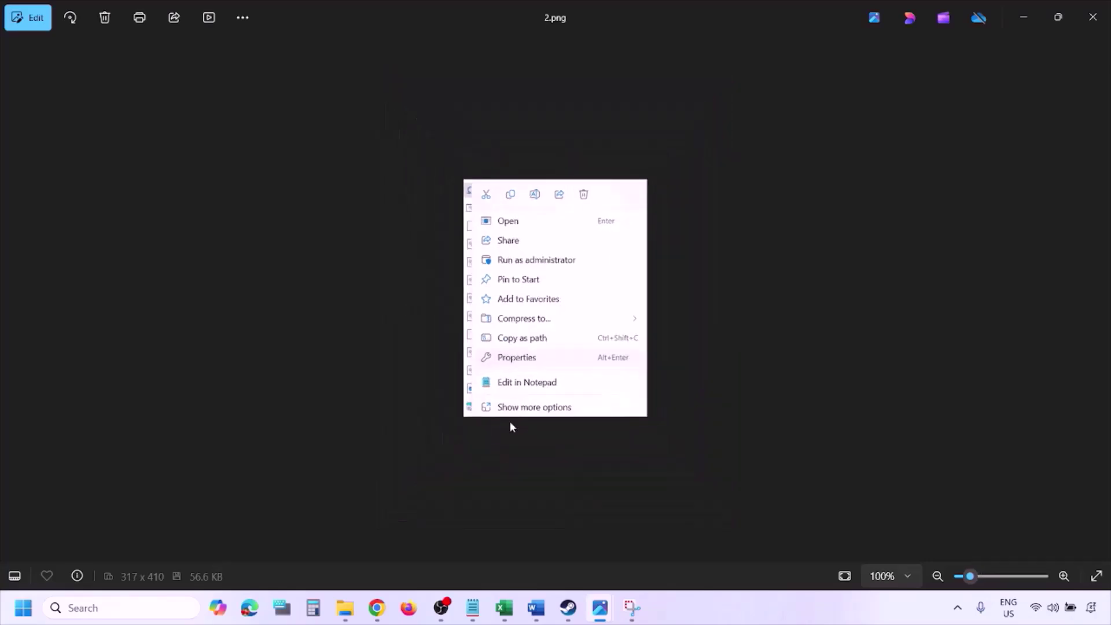
# Step: Examine 3.png for the Compatibility setting that runs the program as an administrator
pyautogui.press('Right')
pyautogui.scroll(2, 331, 328)
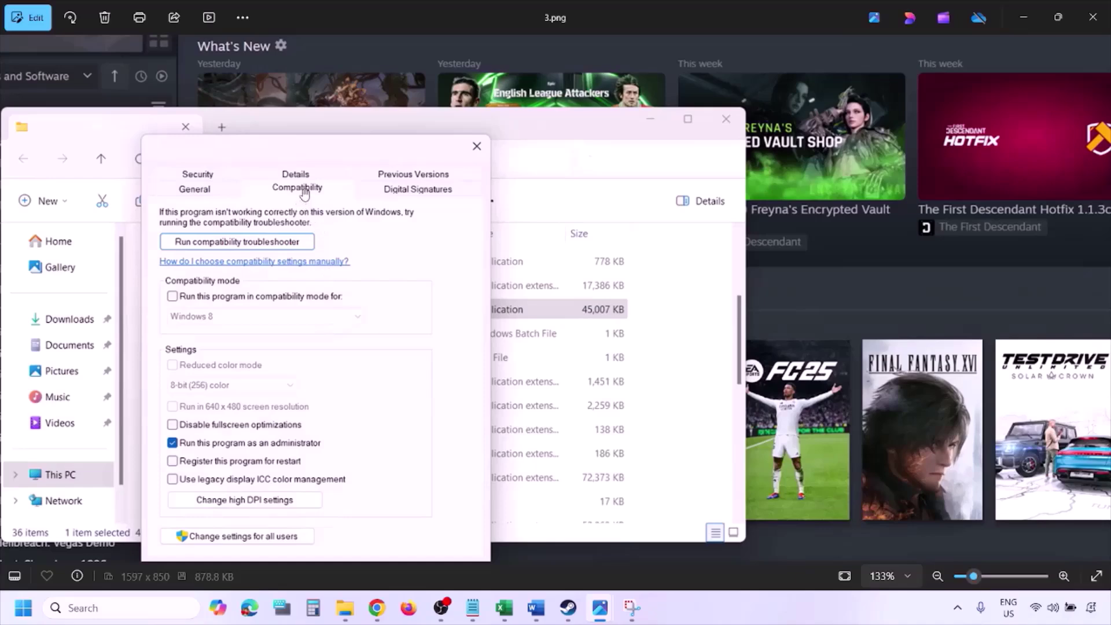
pyautogui.moveTo(247, 431); pyautogui.dragTo(245, 380)
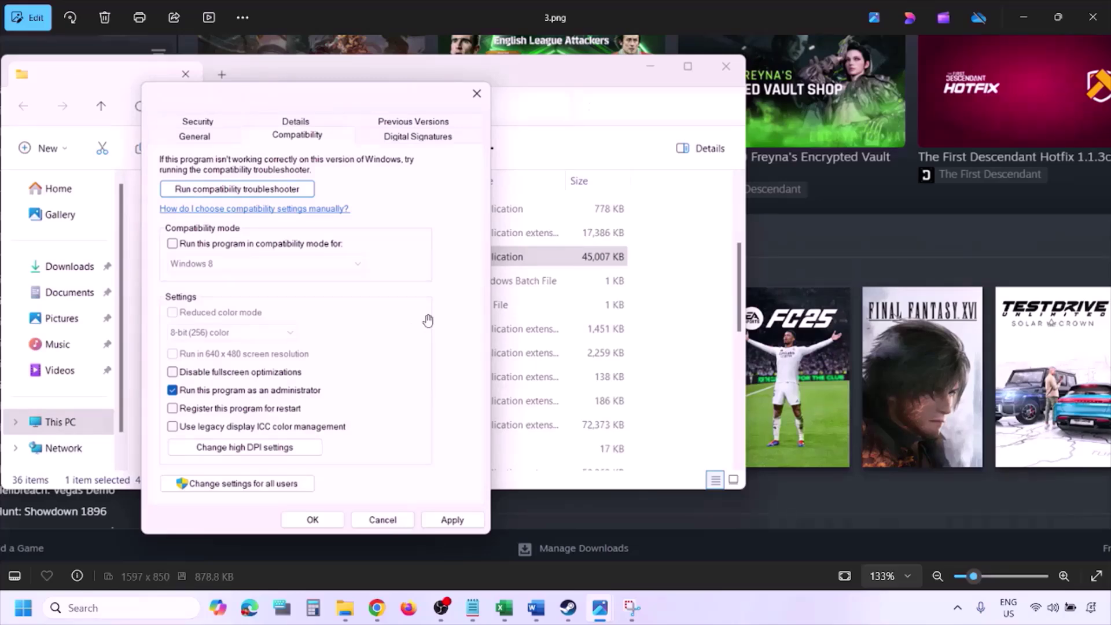
pyautogui.scroll(-2, 427, 320)
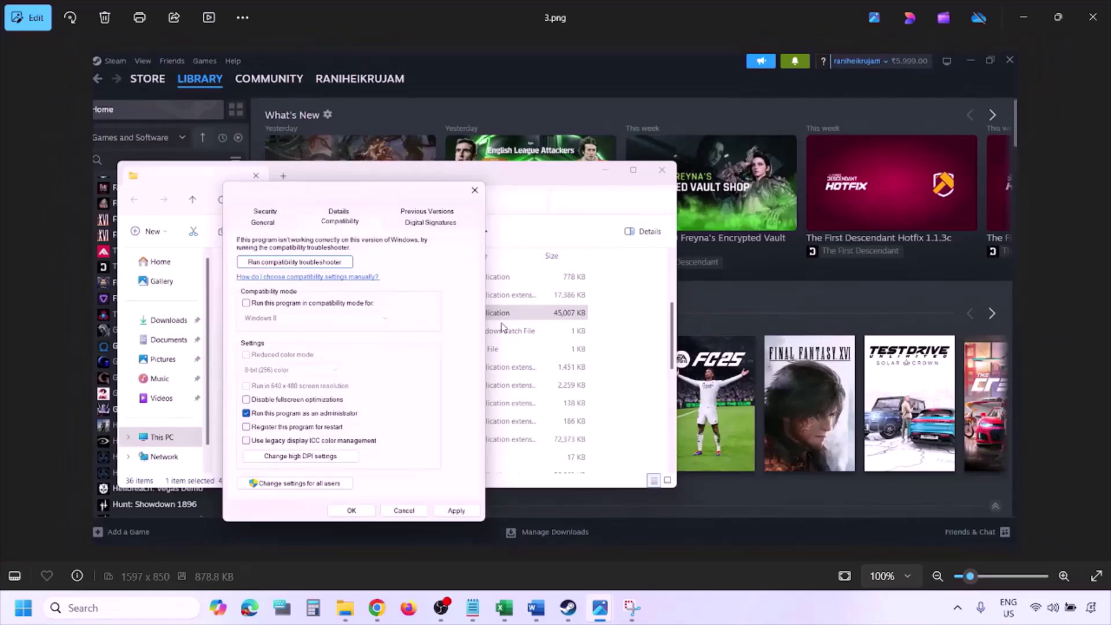
# Step: Review 4.png and 5.png for enabling compatibility mode and choosing between Windows 8 and Windows 7
pyautogui.press('Right')
pyautogui.scroll(2, 502, 327)
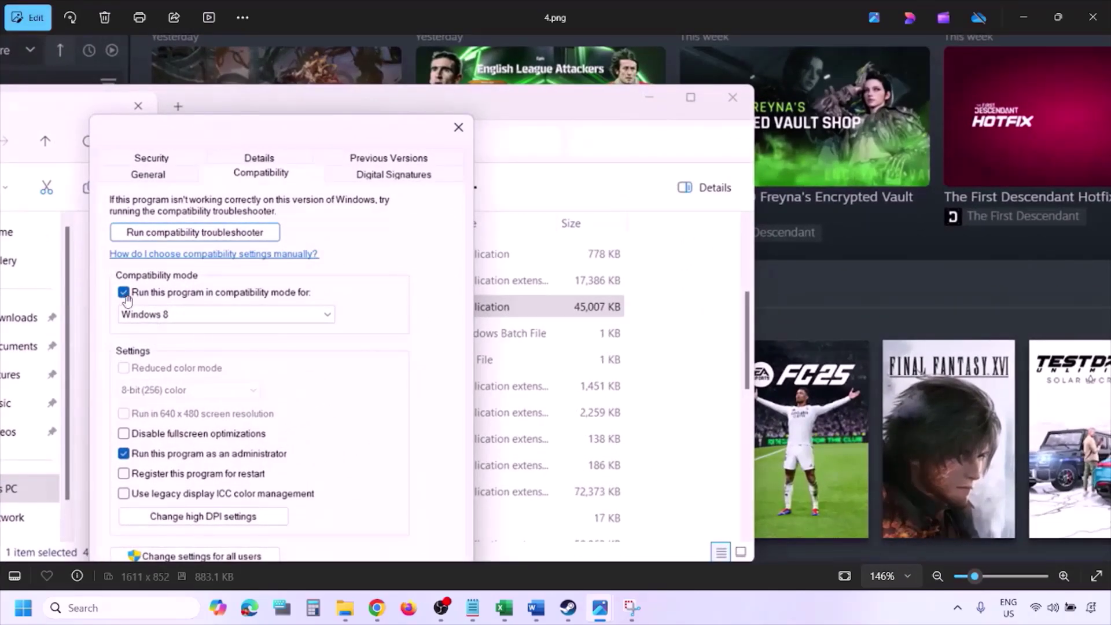
pyautogui.moveTo(143, 304); pyautogui.dragTo(153, 262)
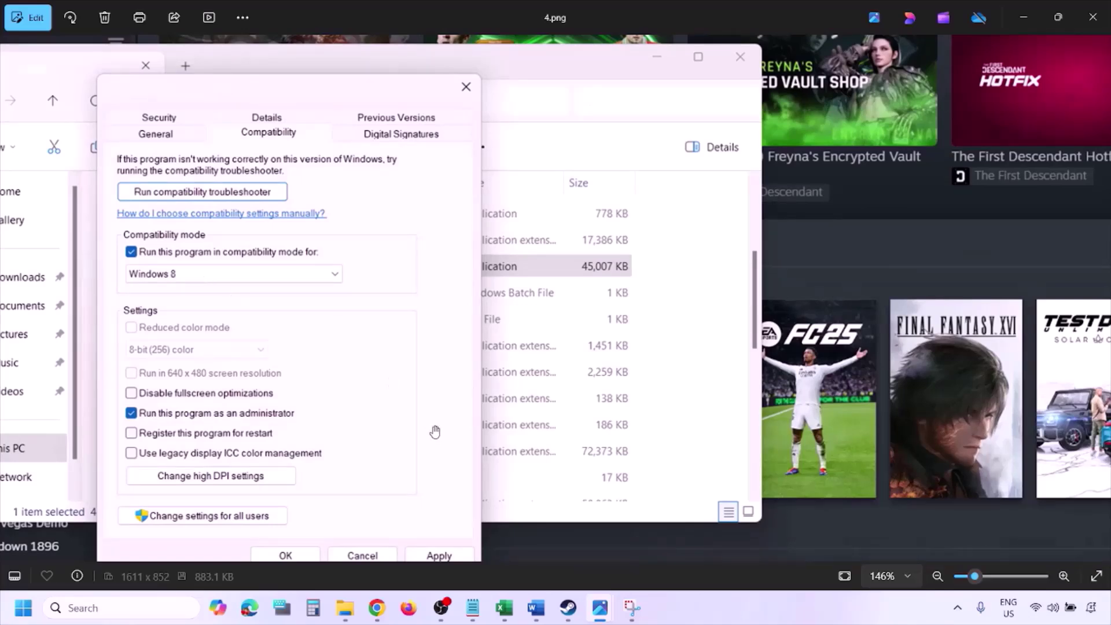
pyautogui.moveTo(428, 432); pyautogui.dragTo(435, 399)
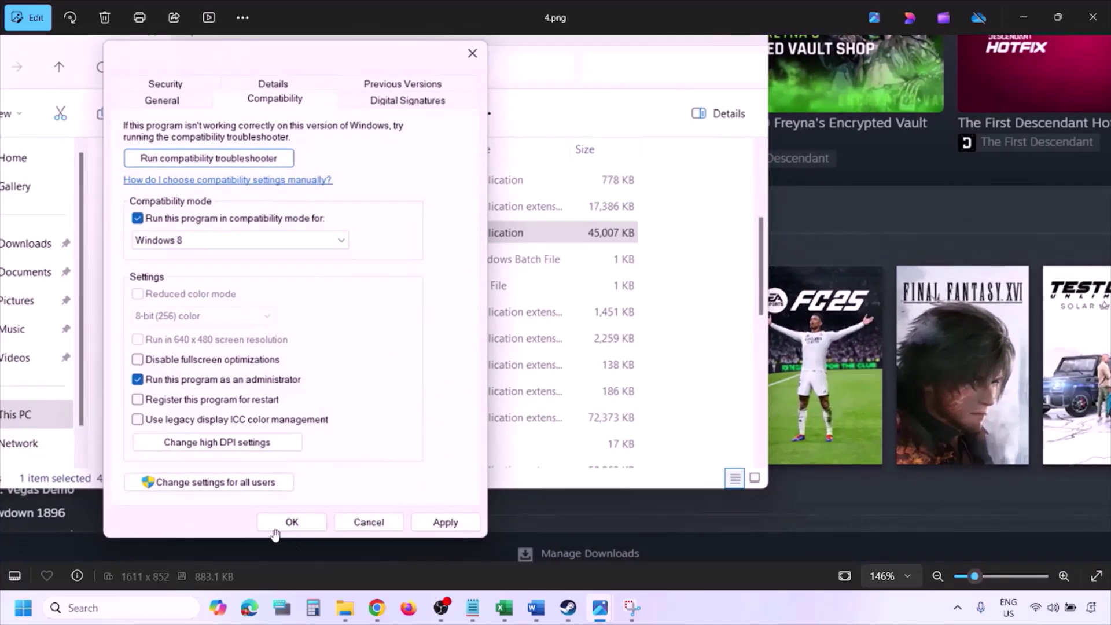
pyautogui.scroll(-3, 596, 411)
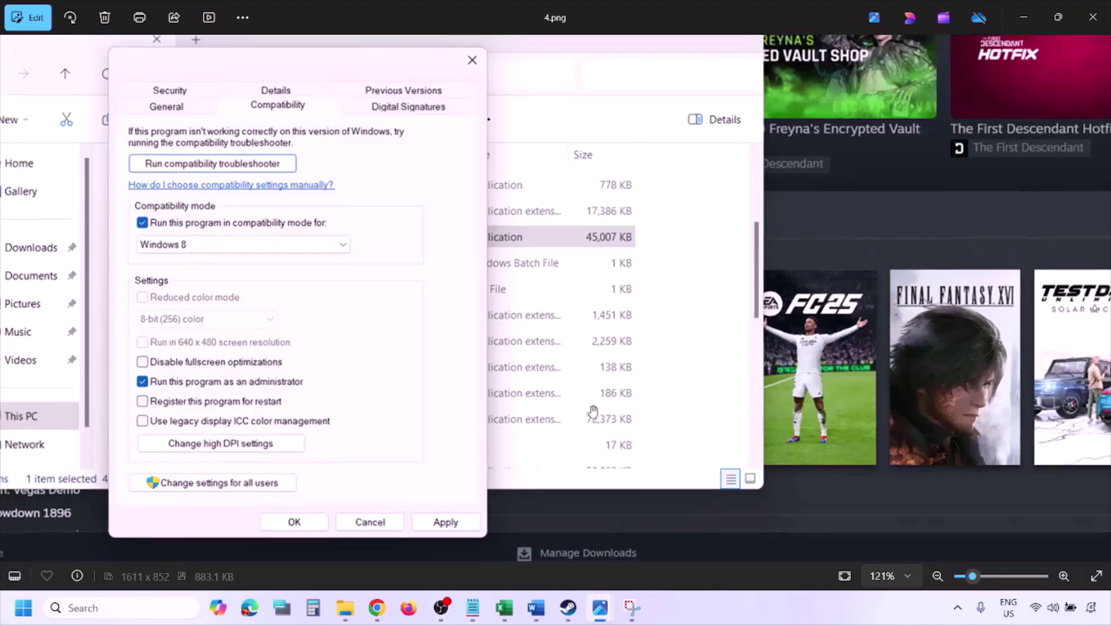
pyautogui.press('Right')
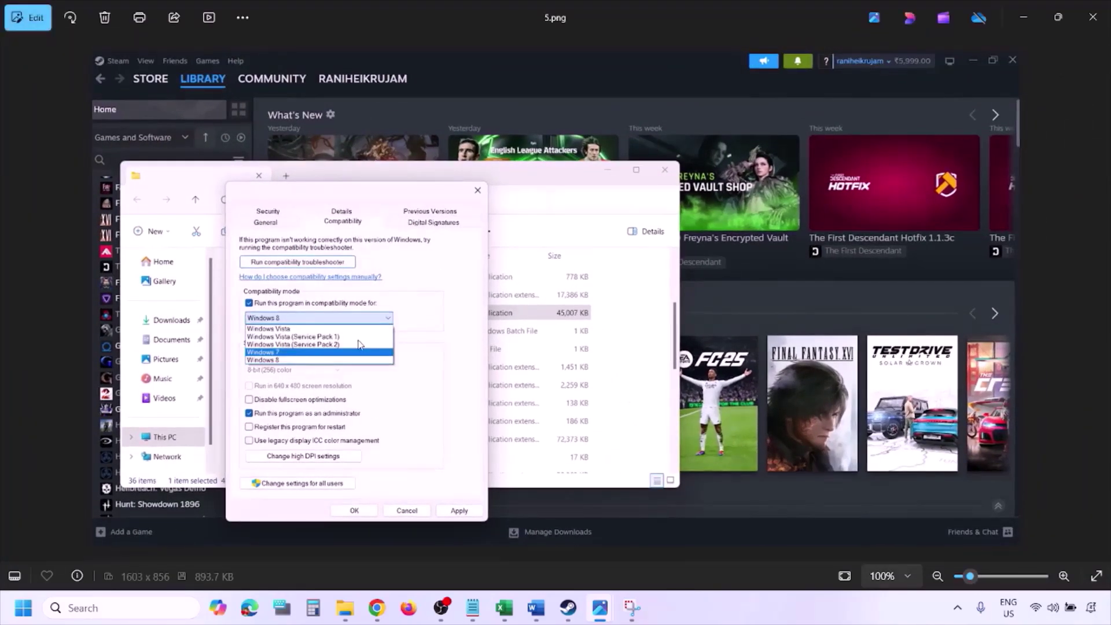
pyautogui.scroll(3, 360, 346)
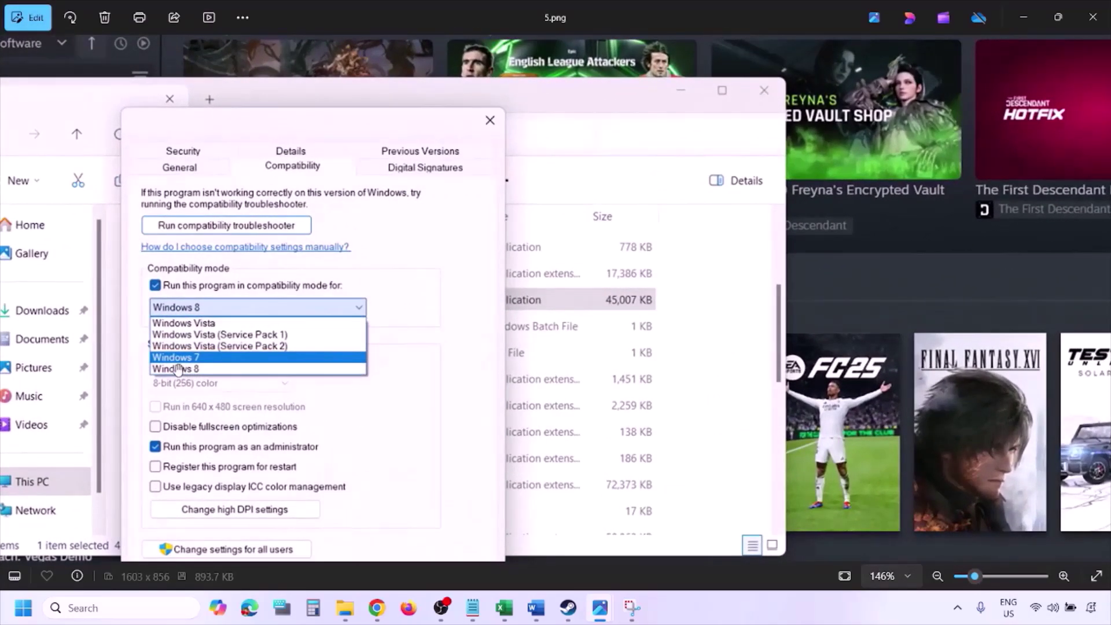
pyautogui.scroll(-3, 366, 341)
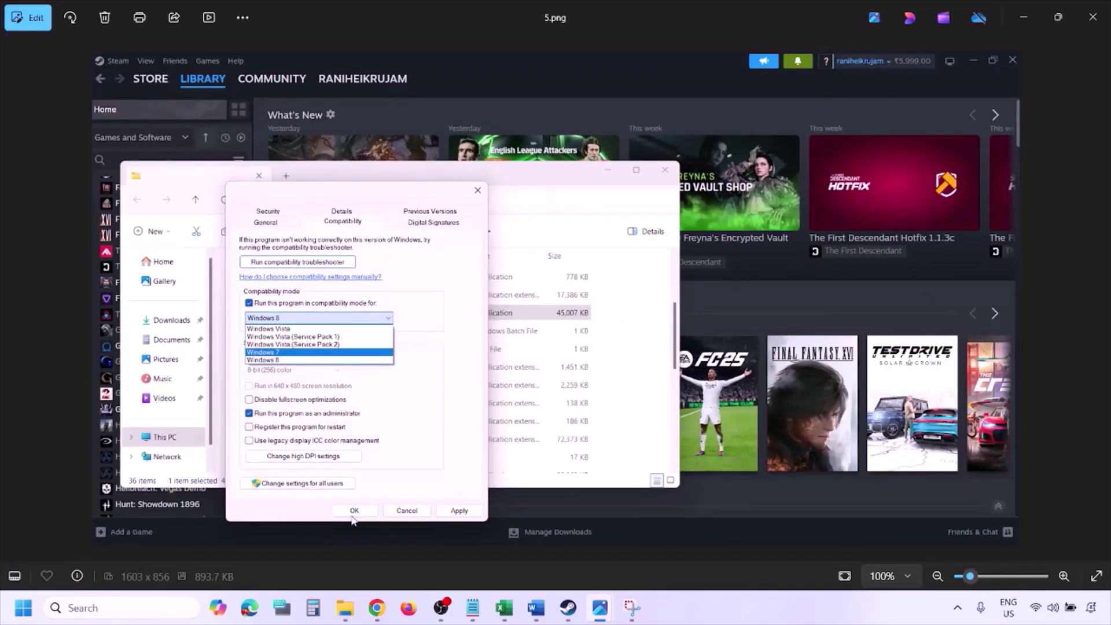
# Step: Examine 6.png for combining Windows 7 compatibility mode with Disable fullscreen optimizations and Run this program as an administrator
pyautogui.press('Right')
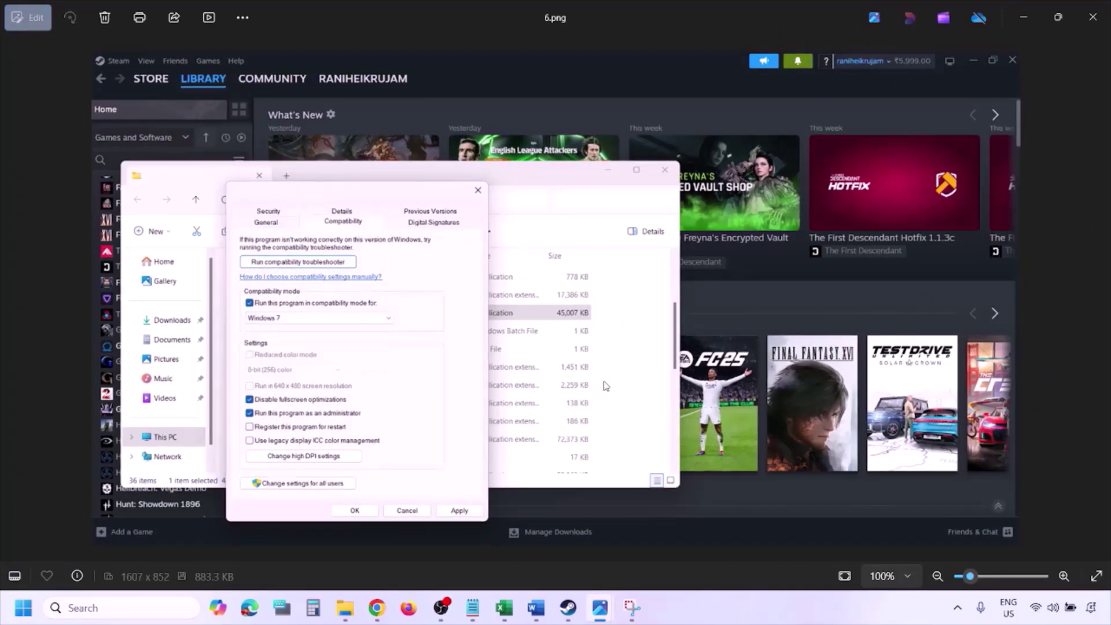
pyautogui.scroll(3, 361, 341)
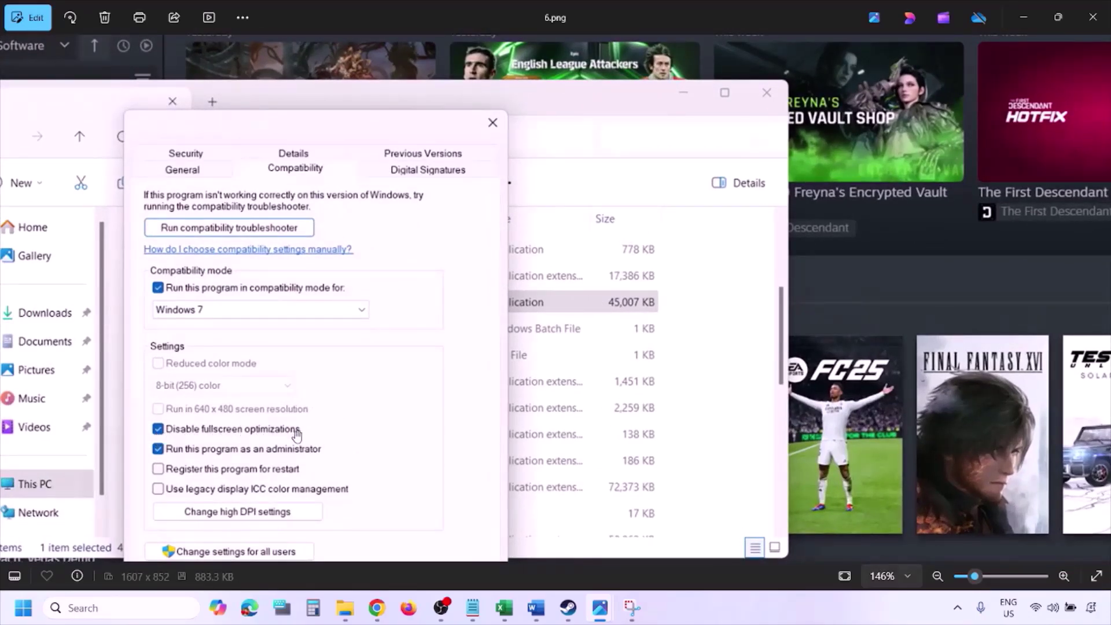
pyautogui.moveTo(315, 414); pyautogui.dragTo(365, 295)
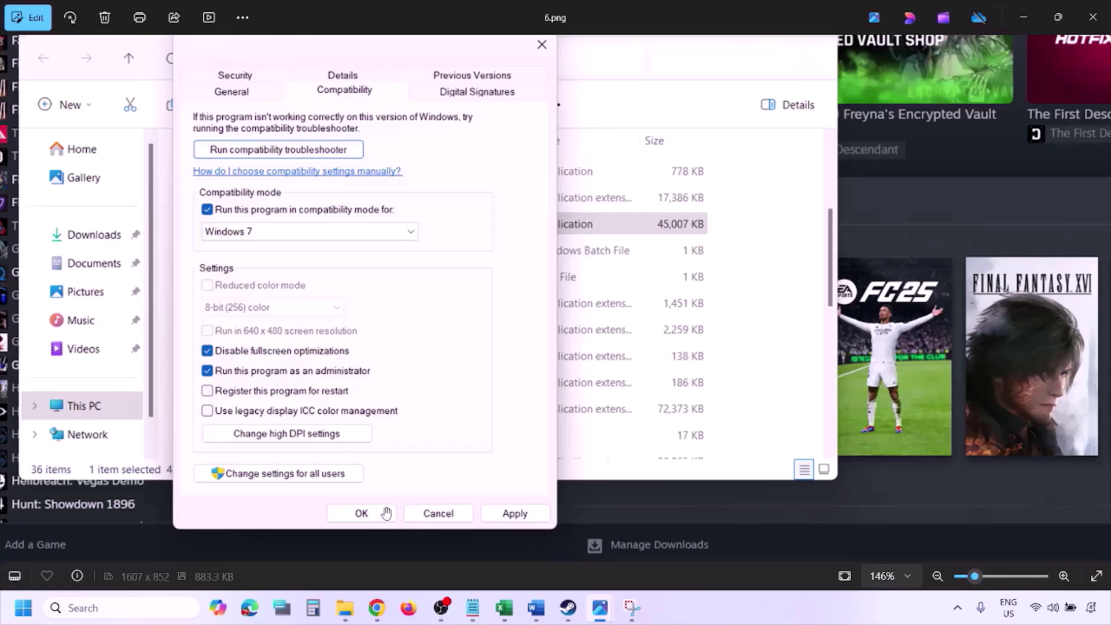
pyautogui.scroll(-3, 309, 398)
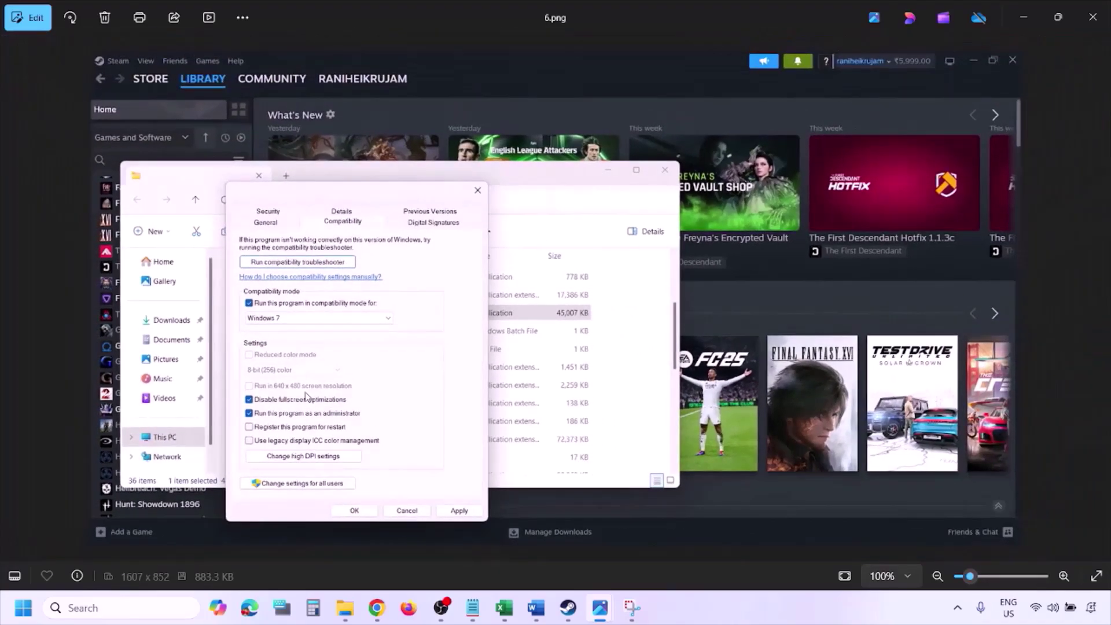
pyautogui.scroll(3, 307, 397)
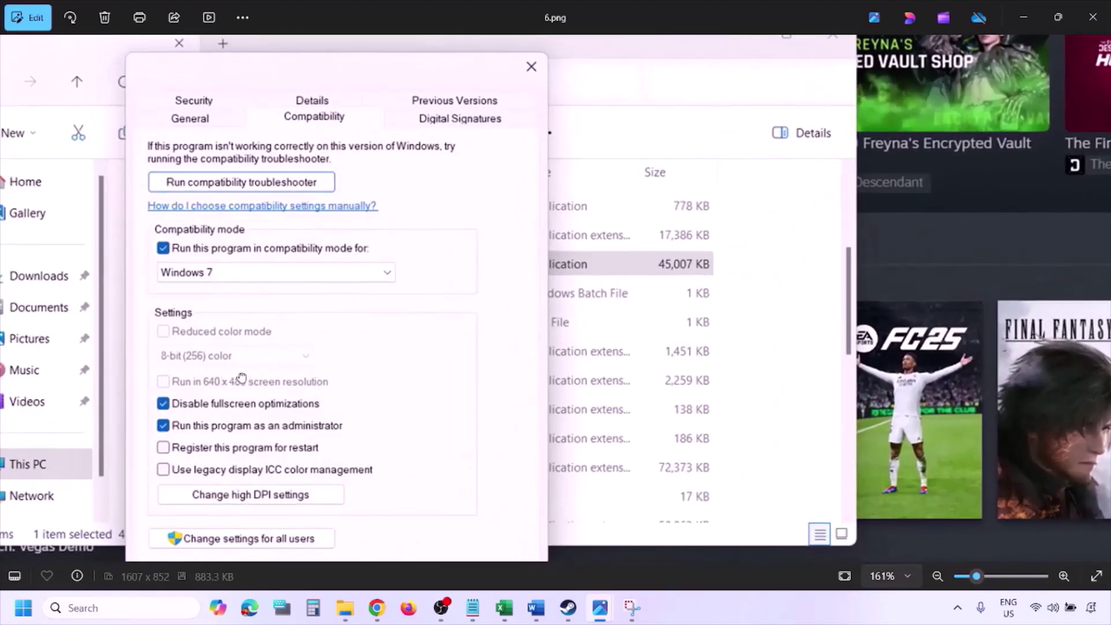
pyautogui.moveTo(242, 377); pyautogui.dragTo(272, 368)
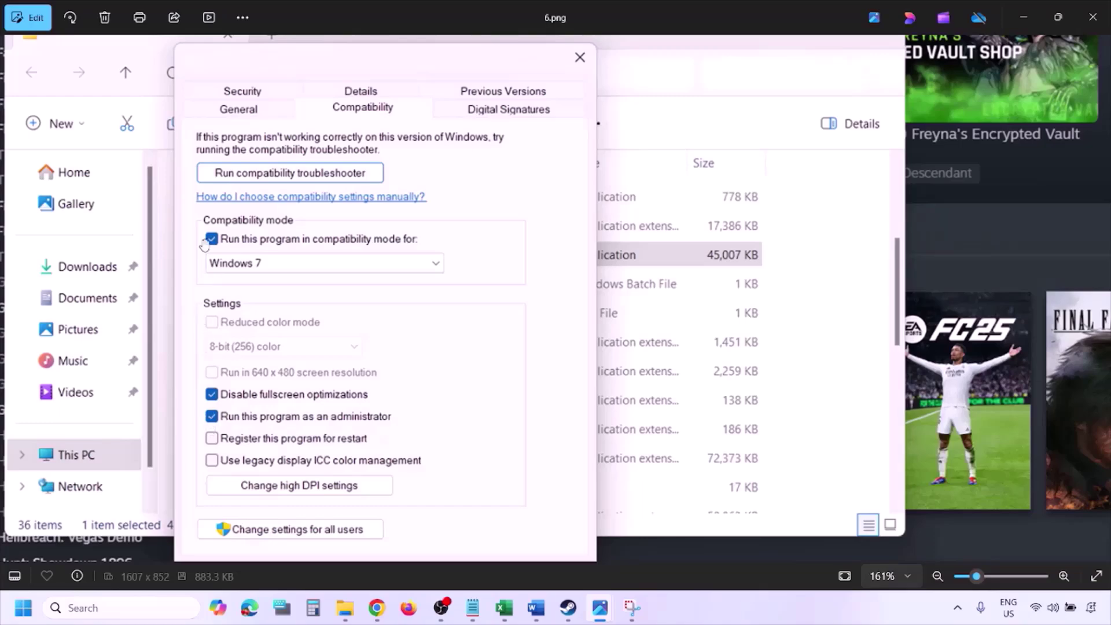
pyautogui.scroll(-3, 313, 340)
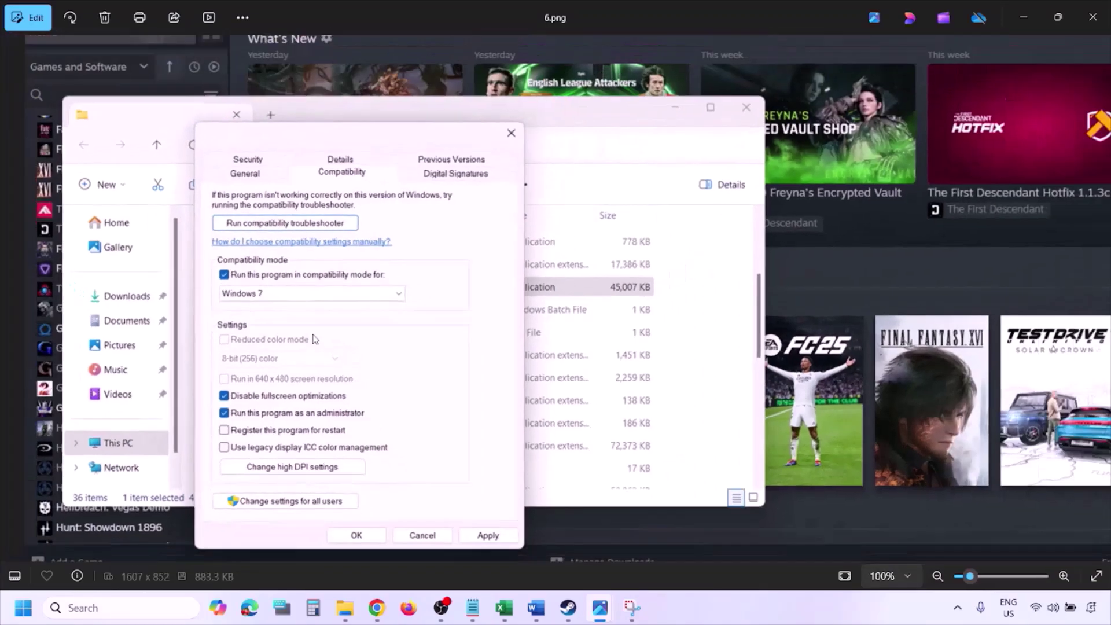
# Step: Examine 7.png for the executable's Compatibility settings with compatibility mode and the administrator option cleared
pyautogui.press('Right')
pyautogui.scroll(3, 313, 340)
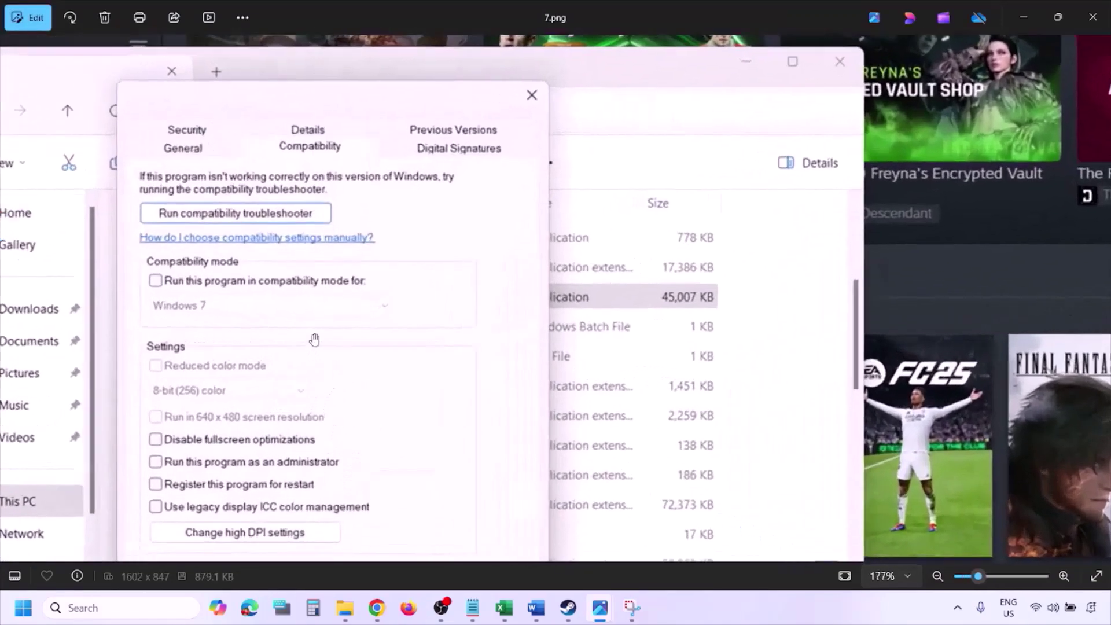
pyautogui.scroll(1, 315, 340)
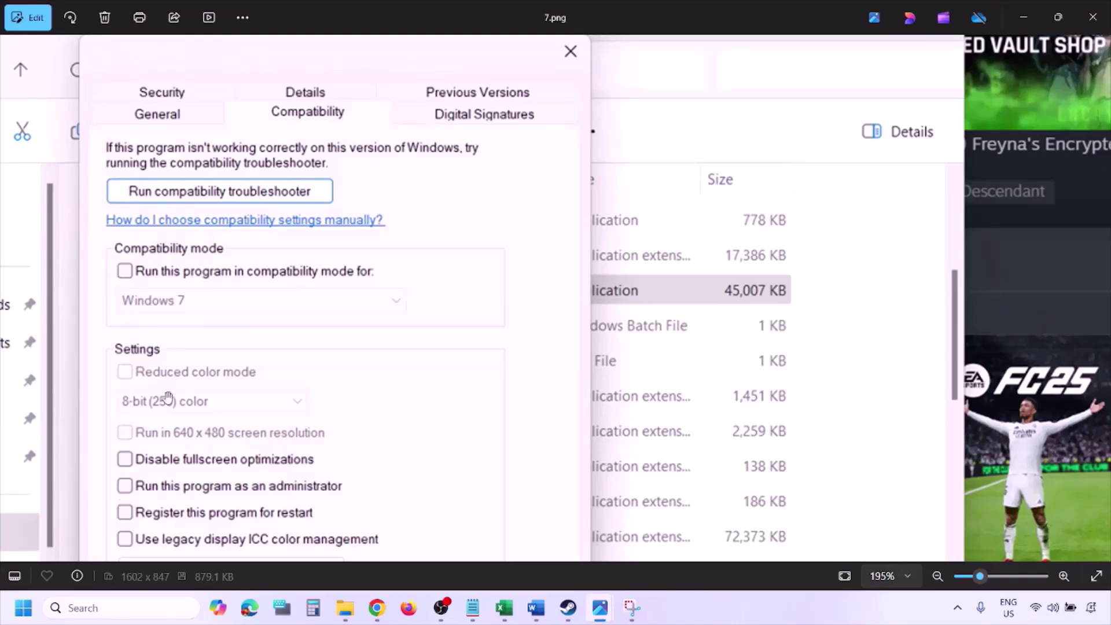
pyautogui.scroll(-3, 168, 396)
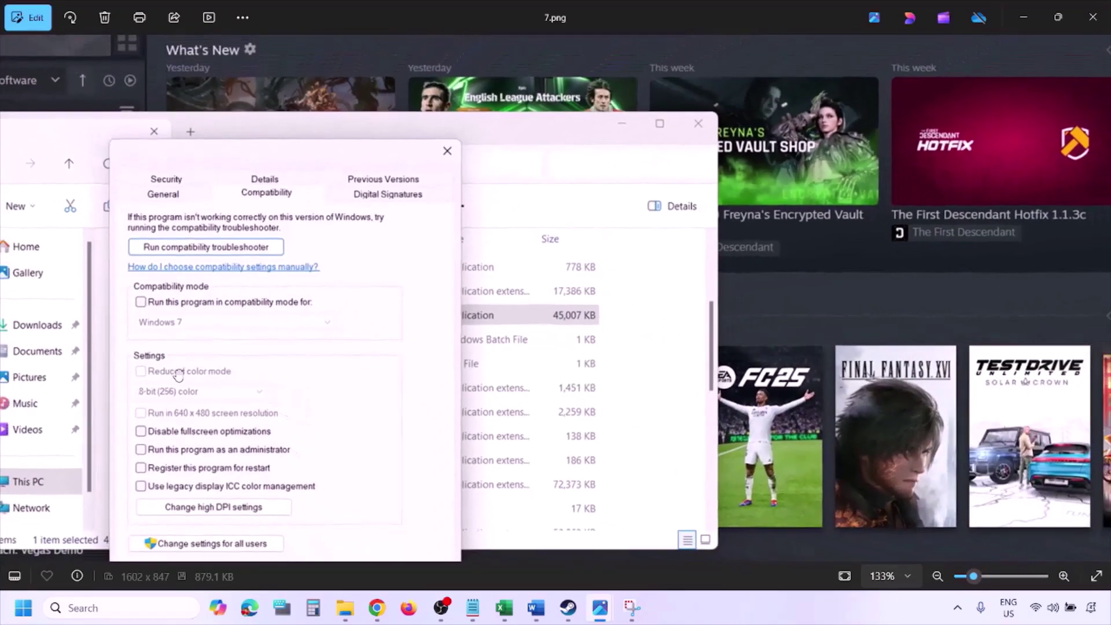
pyautogui.moveTo(287, 398); pyautogui.dragTo(290, 337)
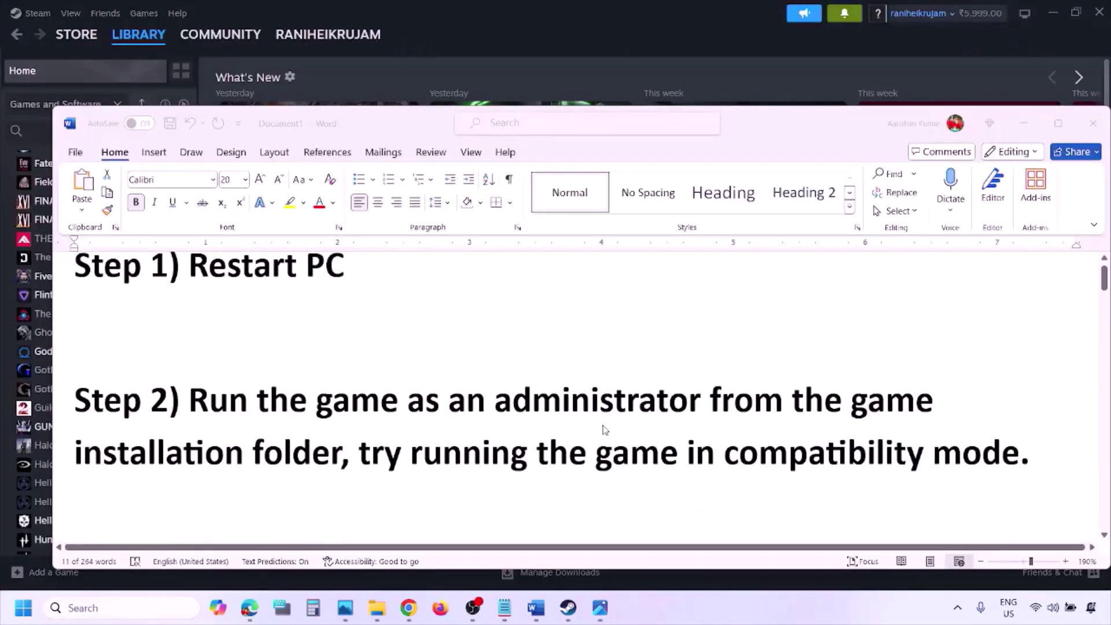
# Step: Go to Step 3 on verifying the game files in Word, and review 0.png for opening the game's properties in Steam
pyautogui.scroll(-3, 603, 429)
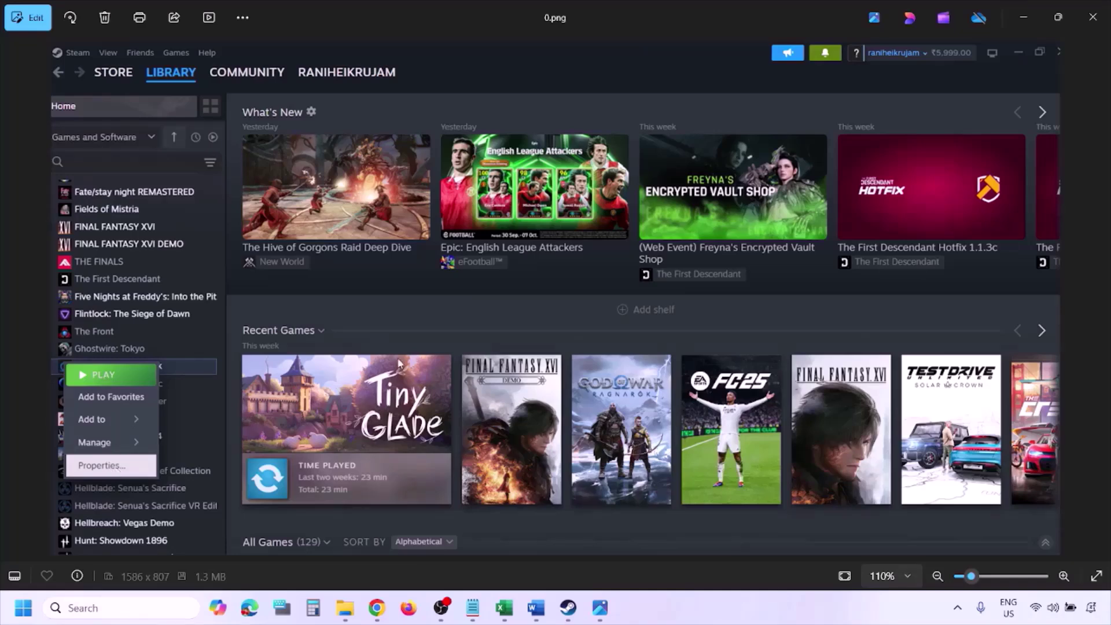
pyautogui.hotkey('ctrl', '-')
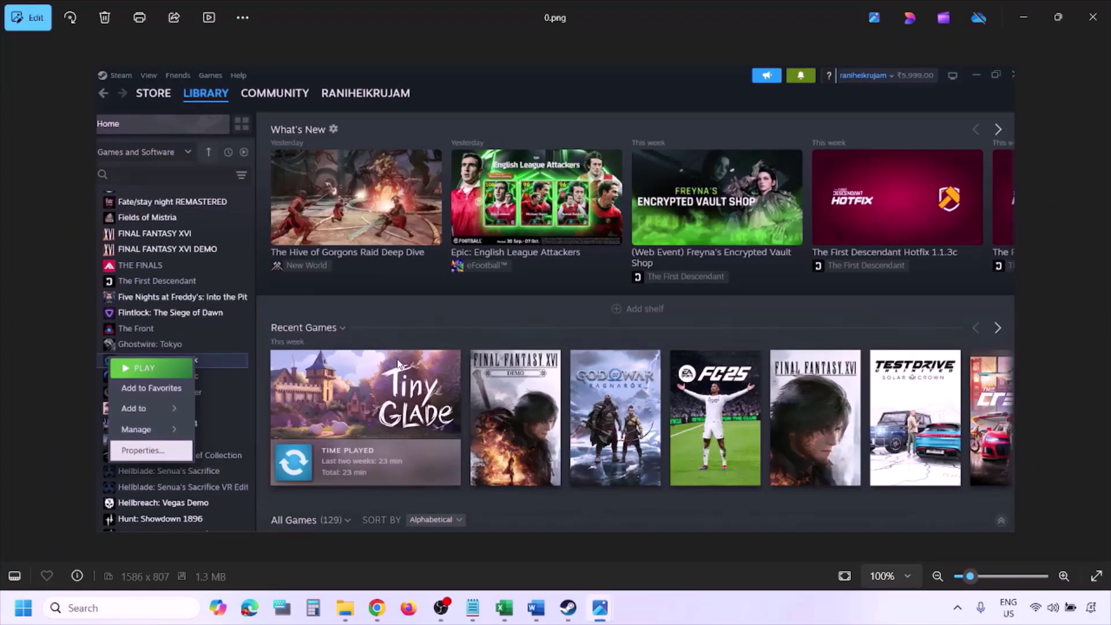
pyautogui.press('Right')
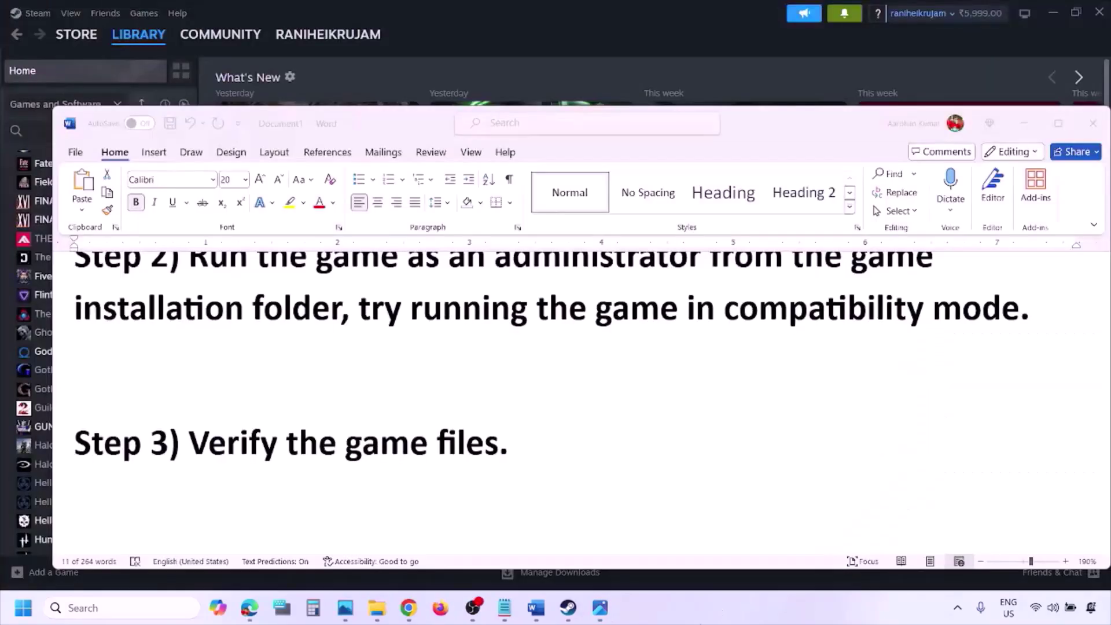
# Step: Read Step 4 in Word on allowing the game exe through antivirus and Firewall, and highlight "Windows Security"
pyautogui.scroll(-3, 590, 536)
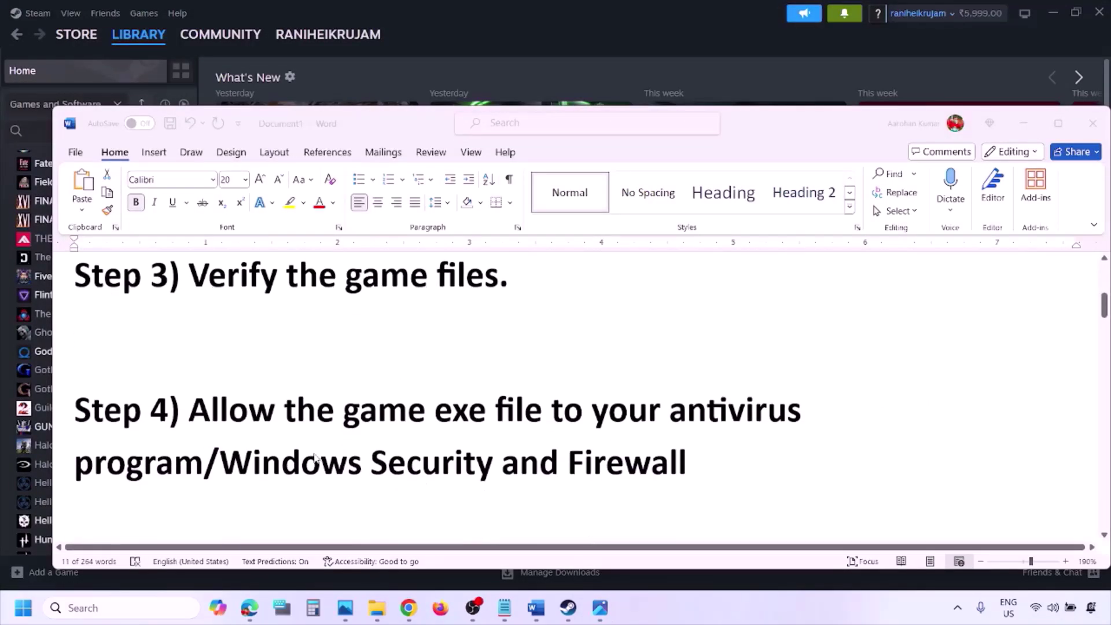
pyautogui.click(204, 461)
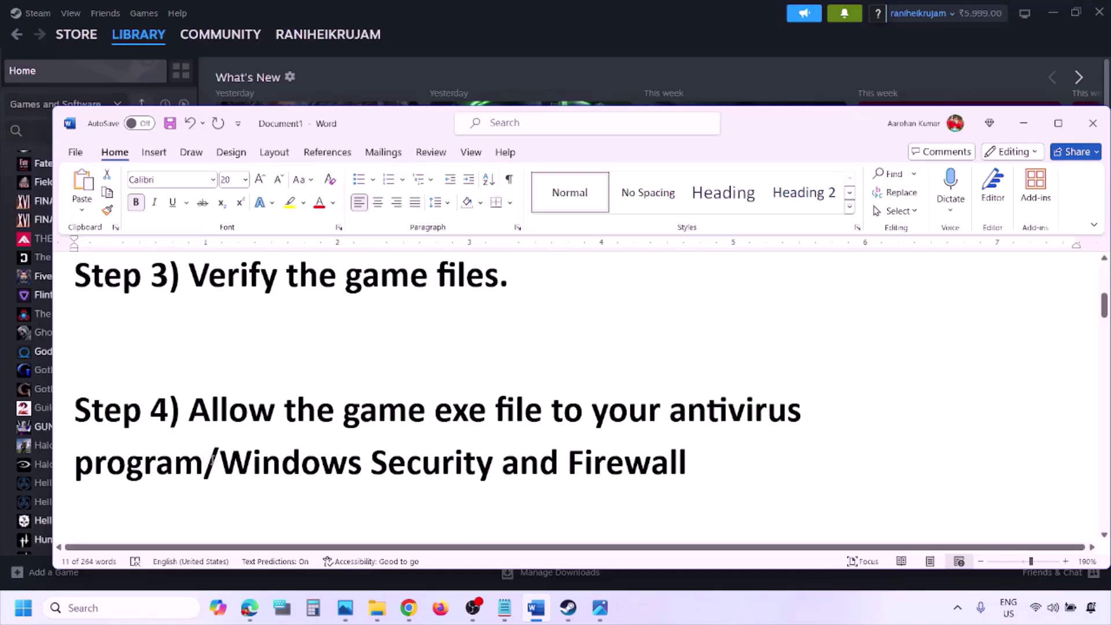
pyautogui.moveTo(227, 462); pyautogui.dragTo(497, 463)
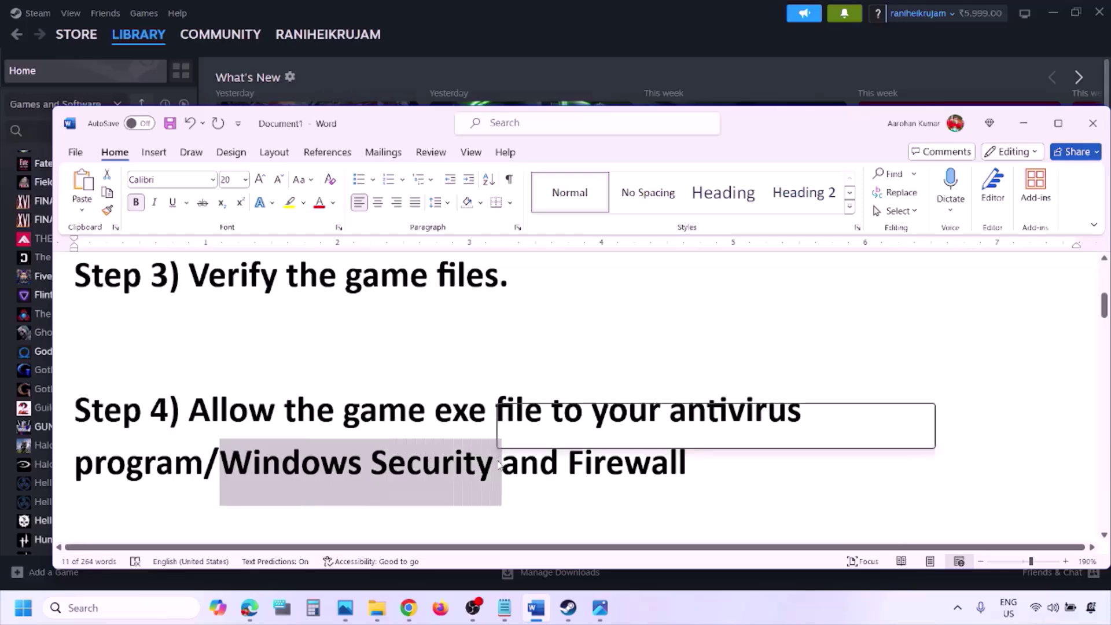
pyautogui.click(739, 619)
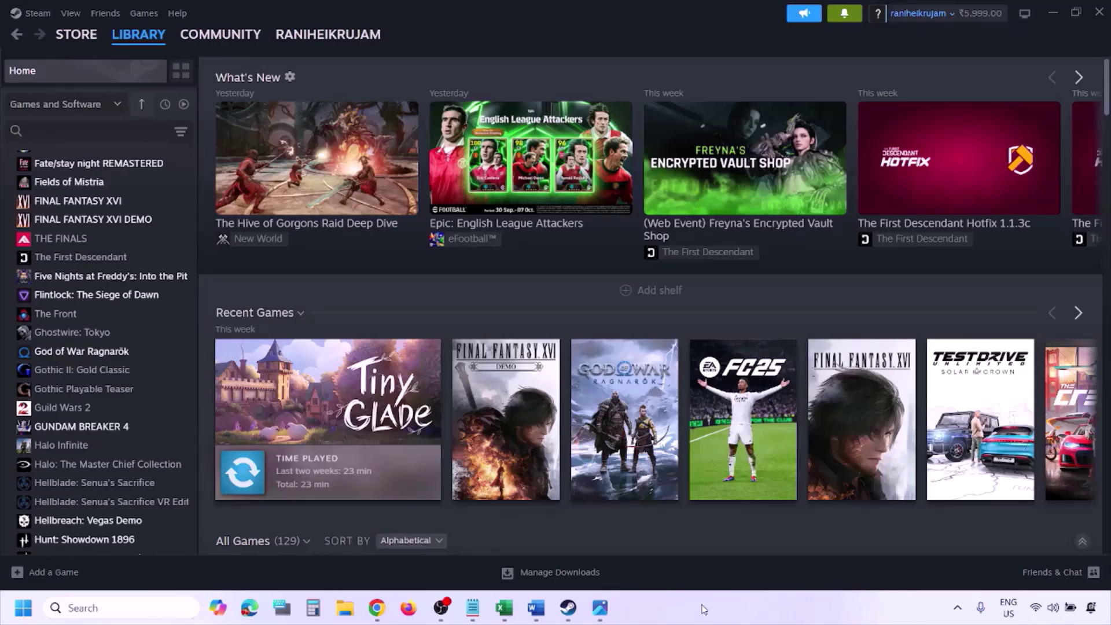
# Step: Open Windows Security's Ransomware protection and go to the list of apps allowed through Controlled folder access
pyautogui.press('super+i')
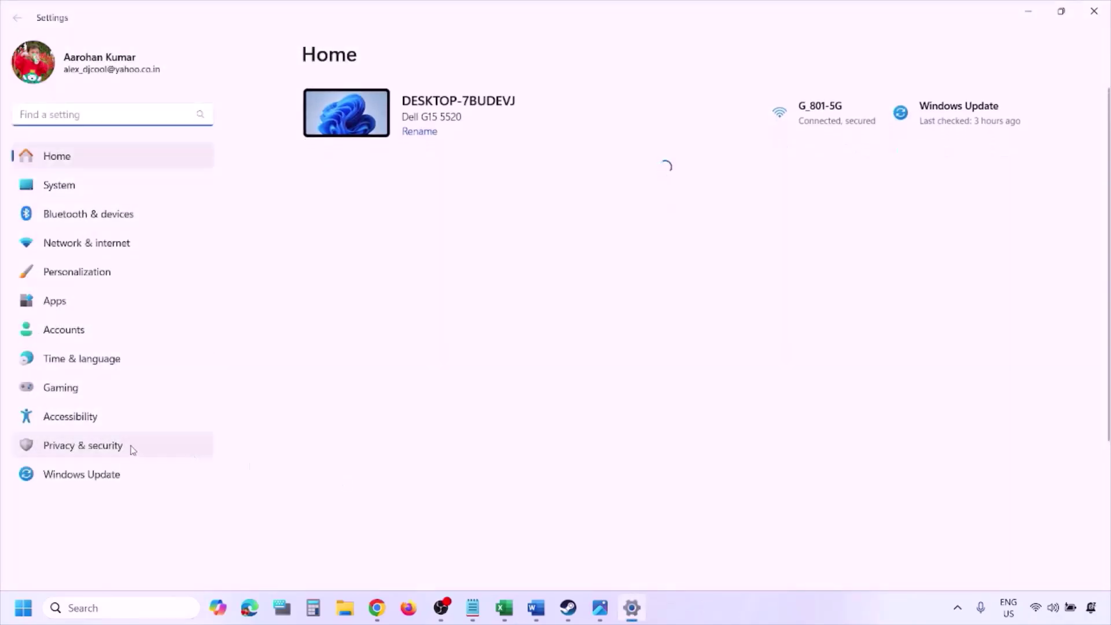
pyautogui.click(116, 447)
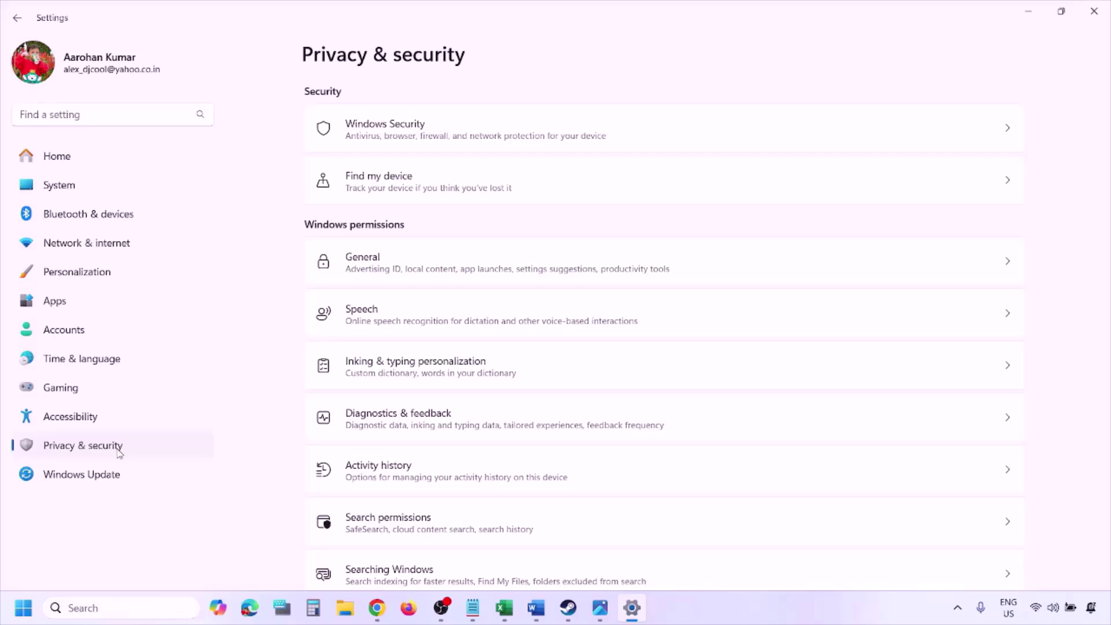
pyautogui.click(401, 137)
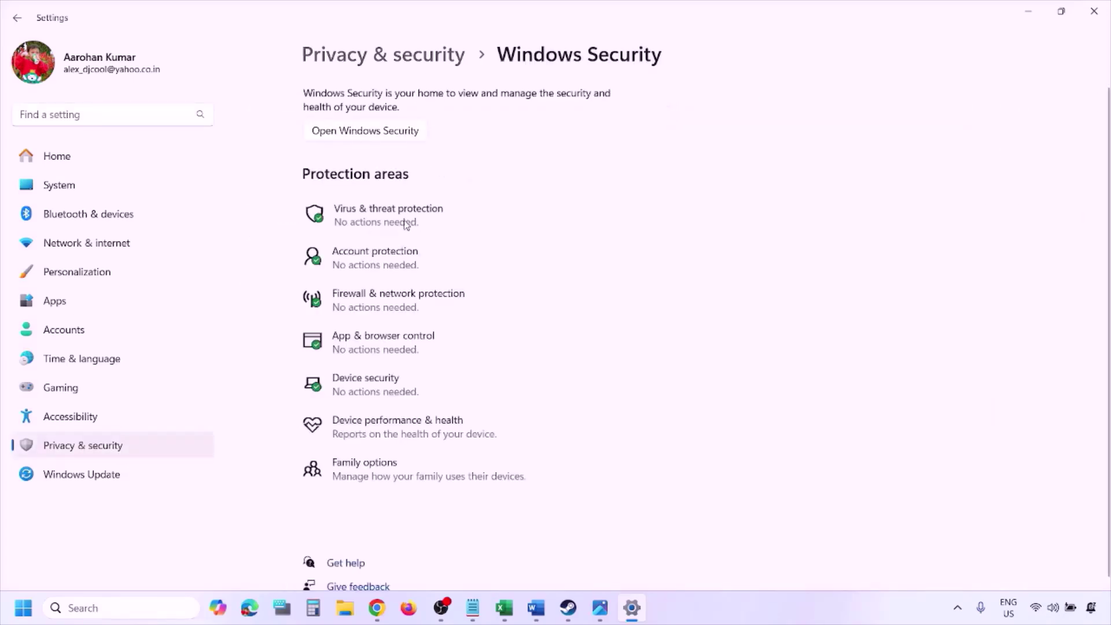
pyautogui.click(406, 224)
pyautogui.scroll(-5, 424, 402)
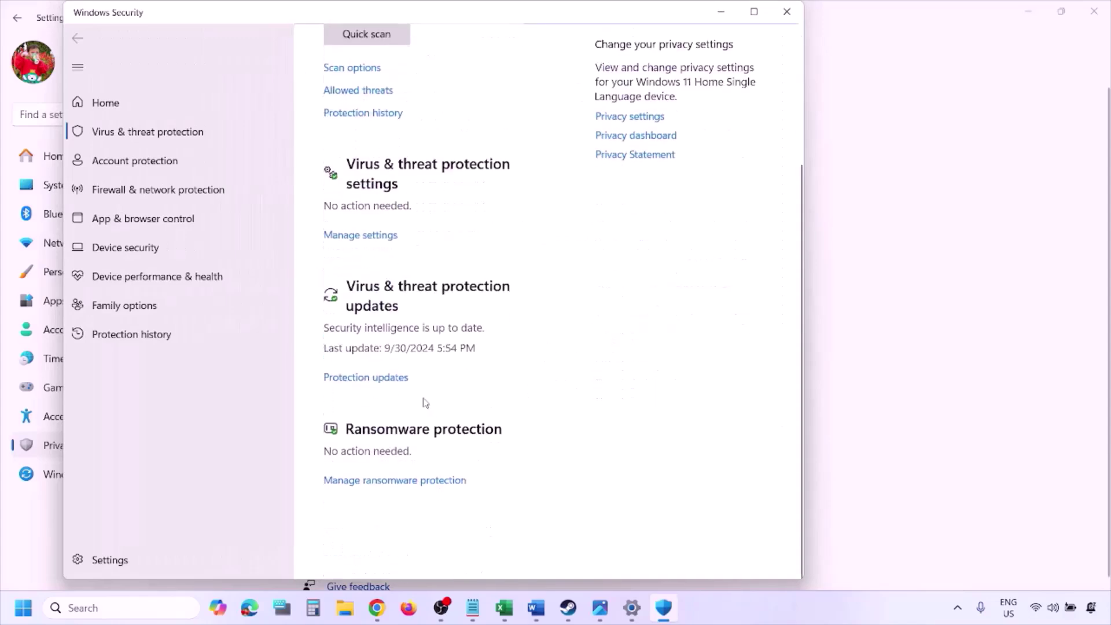
pyautogui.scroll(1, 426, 405)
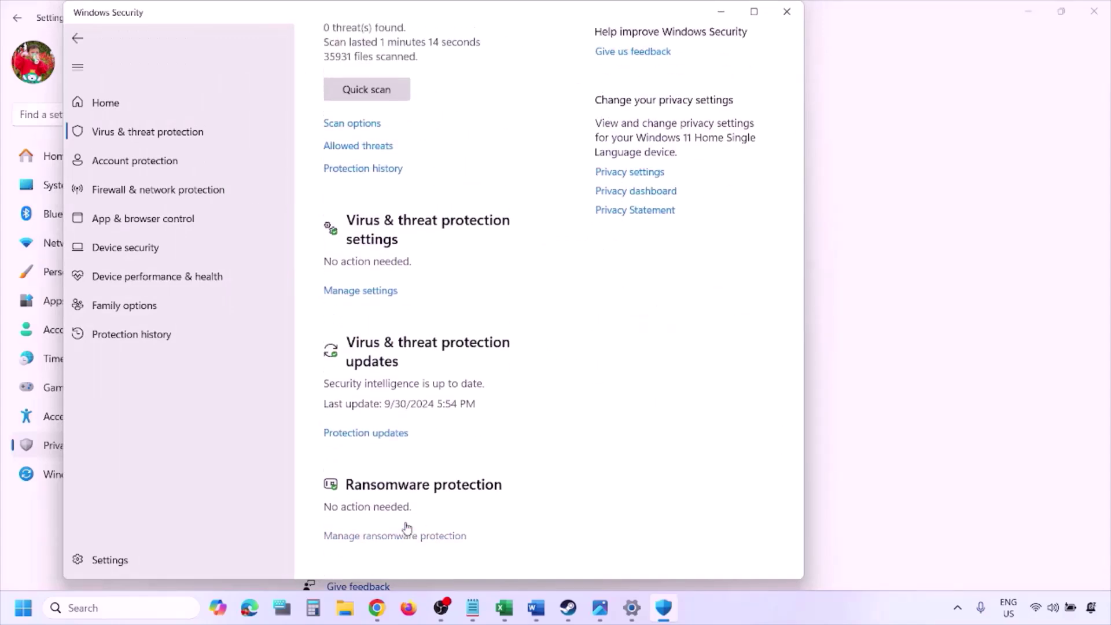
pyautogui.click(406, 535)
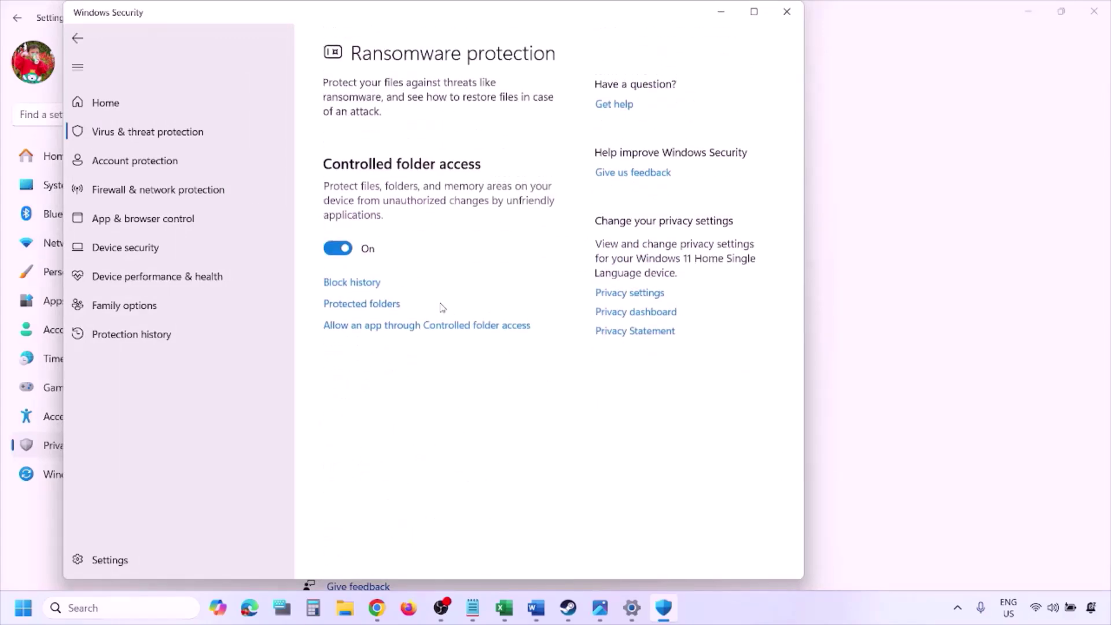
pyautogui.click(421, 326)
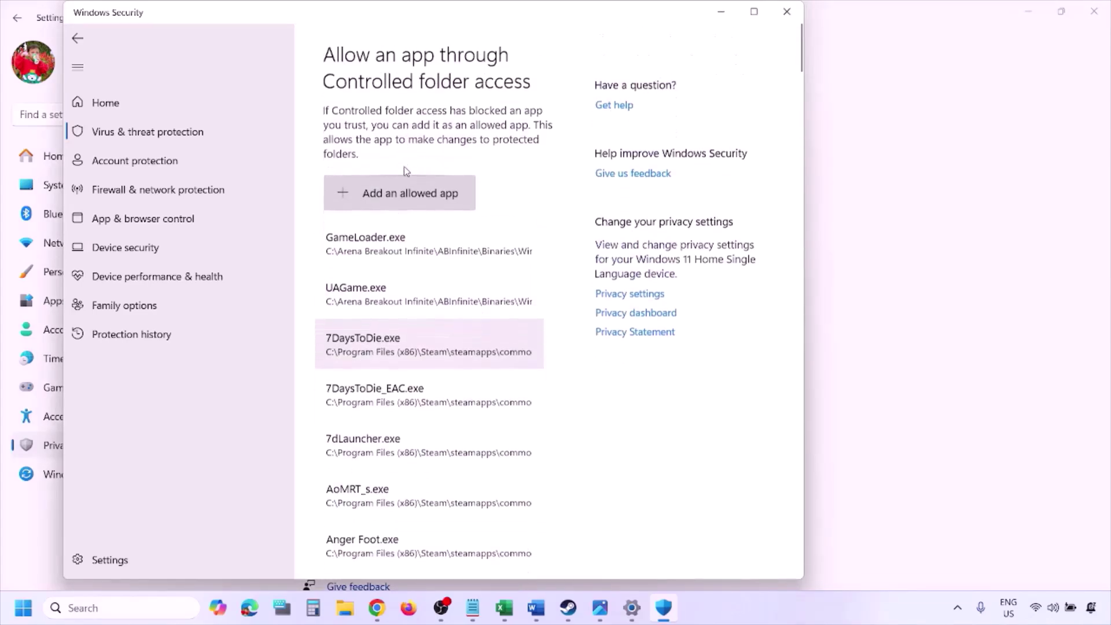
# Step: Browse to C:\Program Files (x86)\Steam\steamapps for an app to allow through Controlled folder access, and cancel without choosing one
pyautogui.click(411, 197)
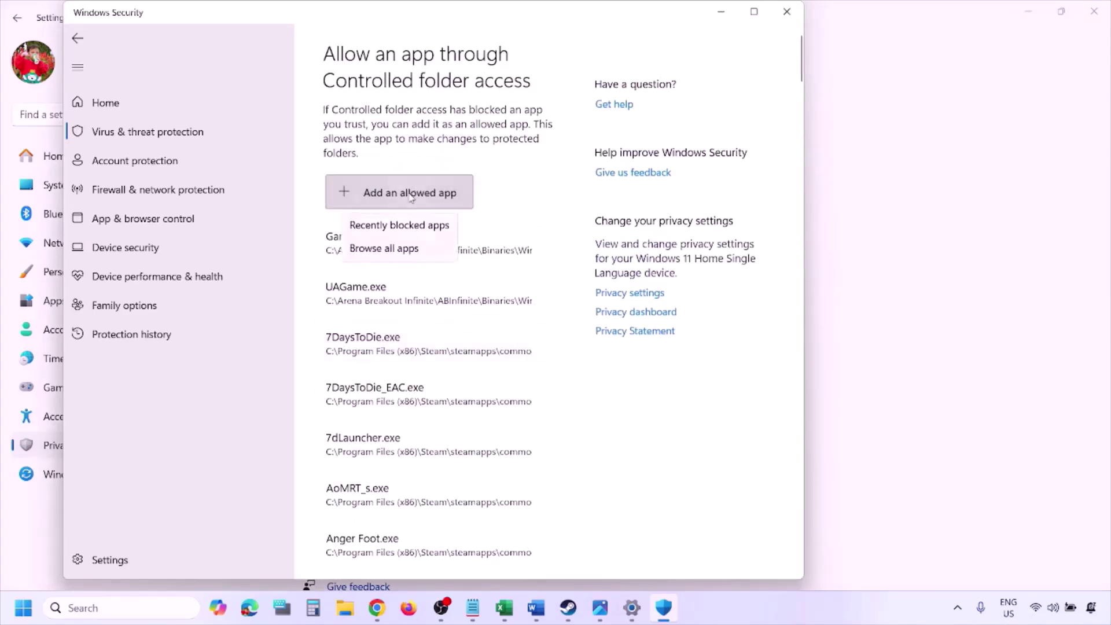
pyautogui.click(418, 251)
pyautogui.click(123, 306)
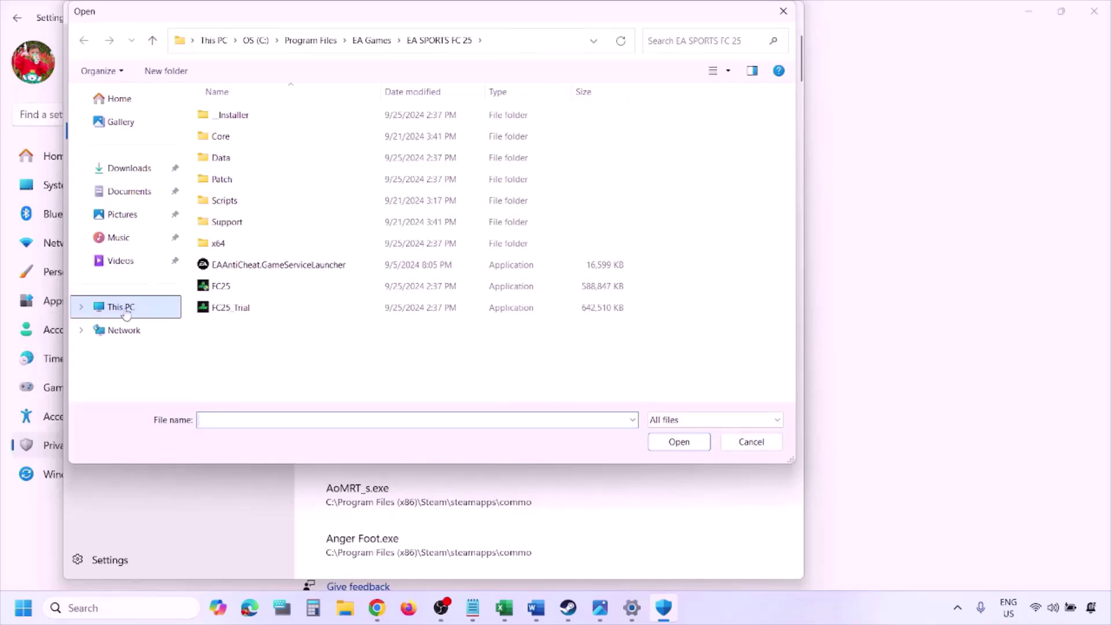
pyautogui.click(283, 129)
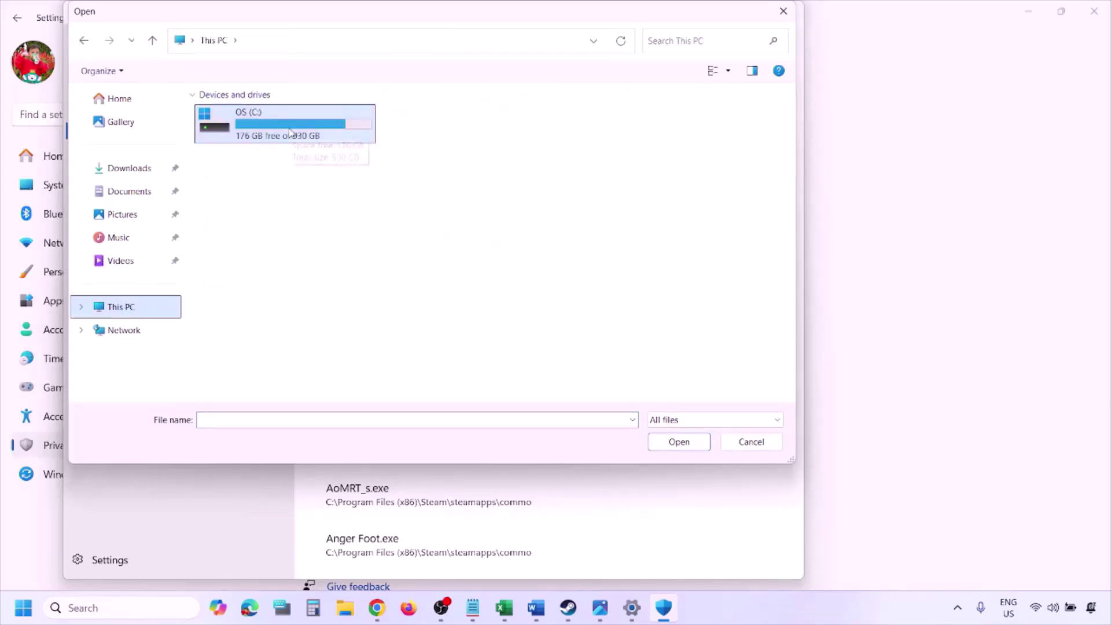
pyautogui.doubleClick(290, 132)
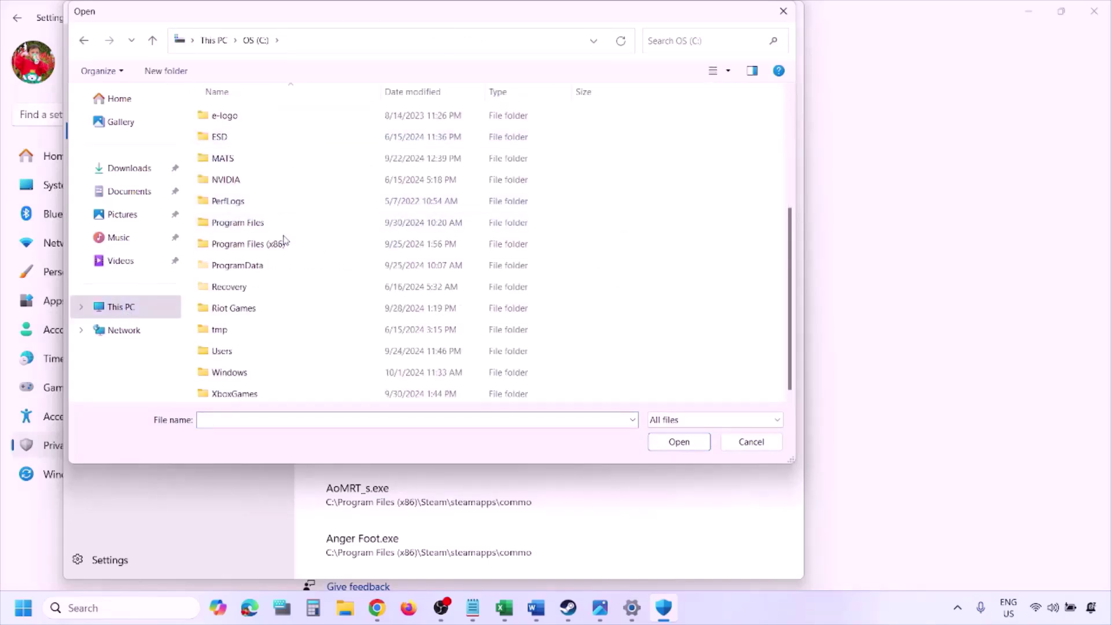
pyautogui.doubleClick(279, 244)
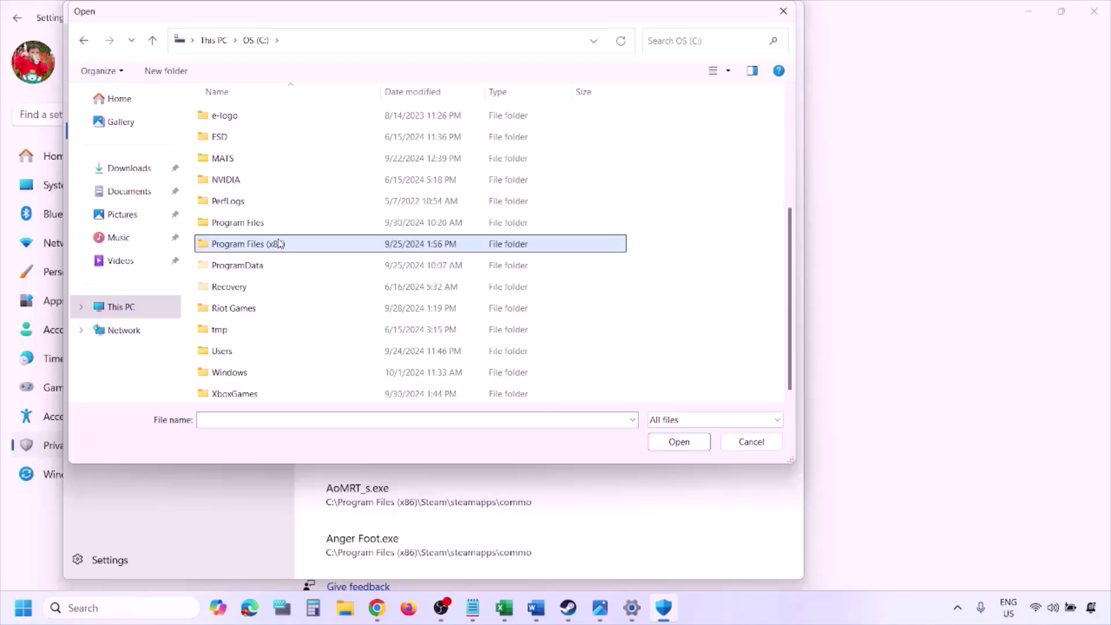
pyautogui.scroll(-4, 280, 244)
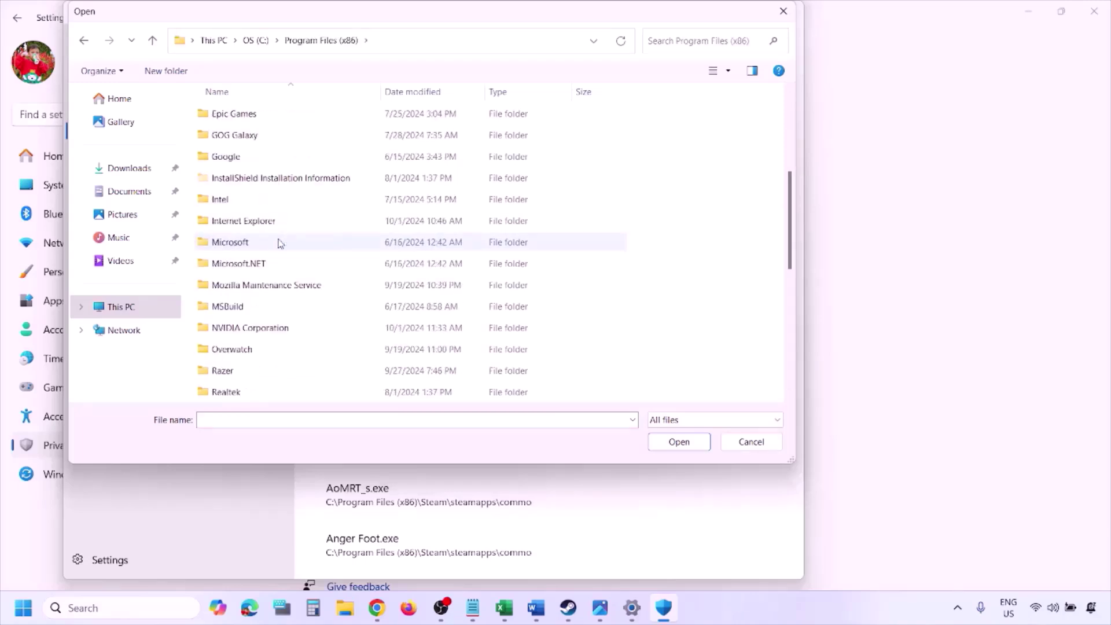
pyautogui.scroll(-4, 280, 243)
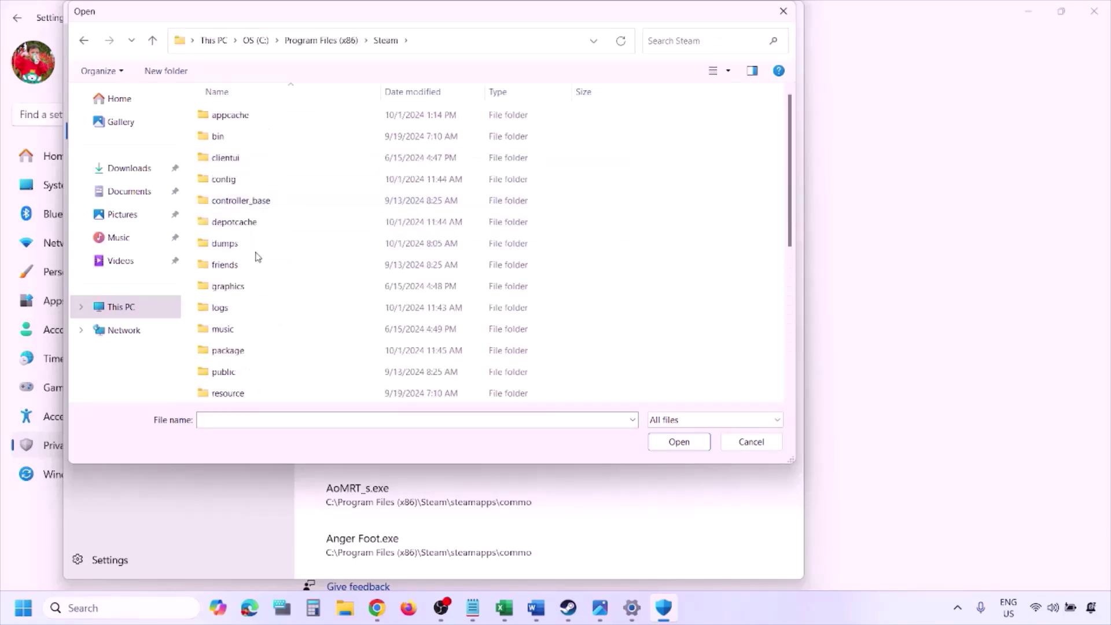
pyautogui.scroll(-4, 256, 255)
pyautogui.doubleClick(232, 221)
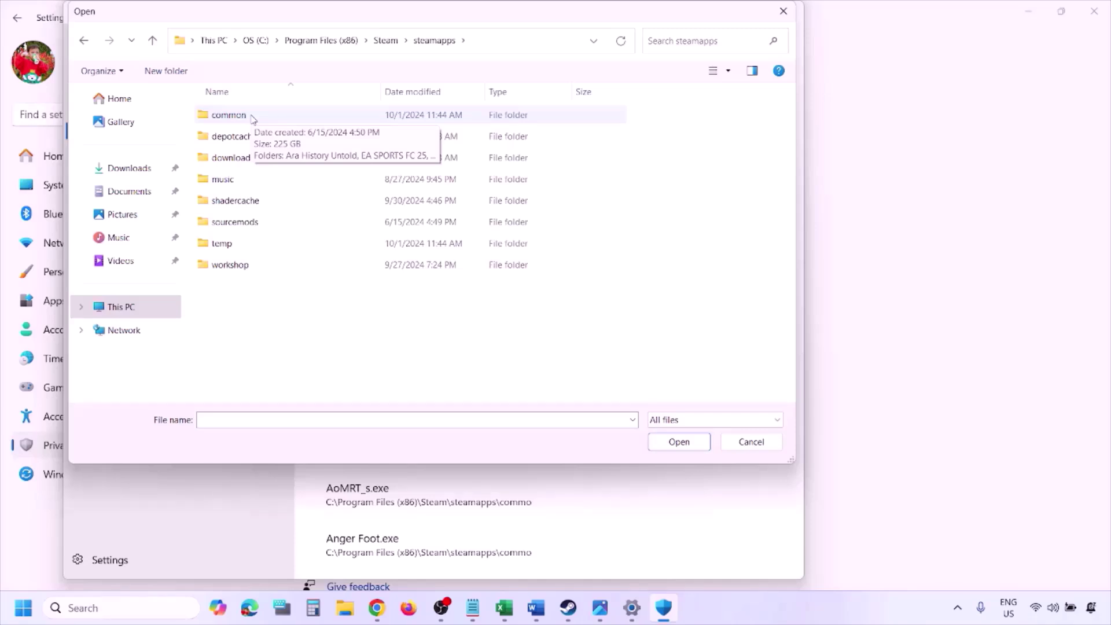
pyautogui.click(747, 448)
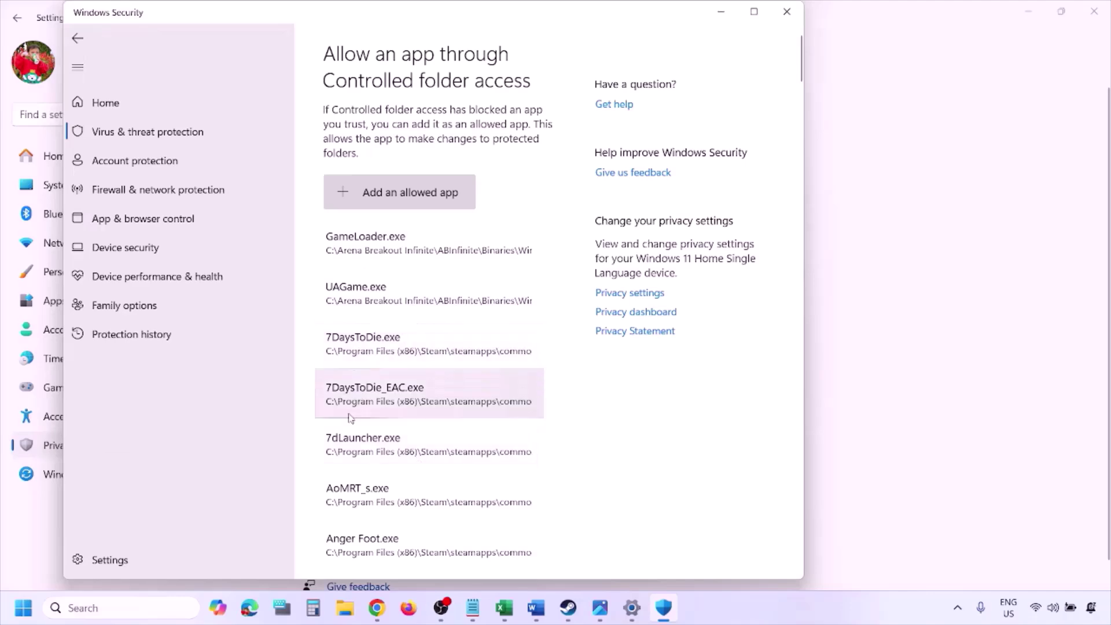
# Step: Open Control Panel and go to the list of apps allowed through Windows Defender Firewall under System and Security
pyautogui.click(115, 607)
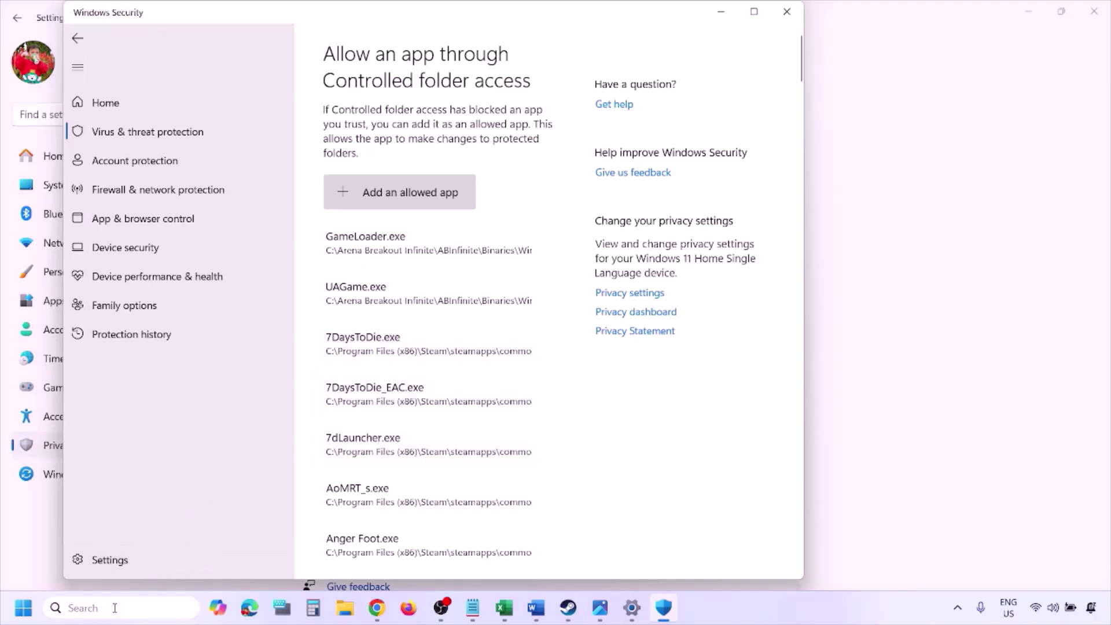
pyautogui.write('ontrol')
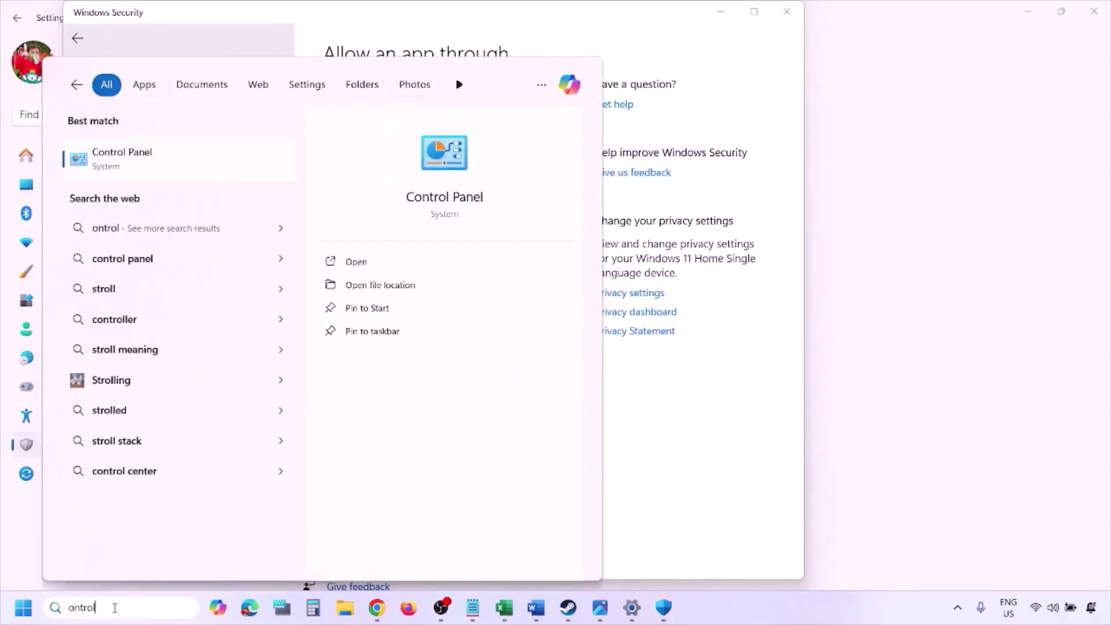
pyautogui.press('Return')
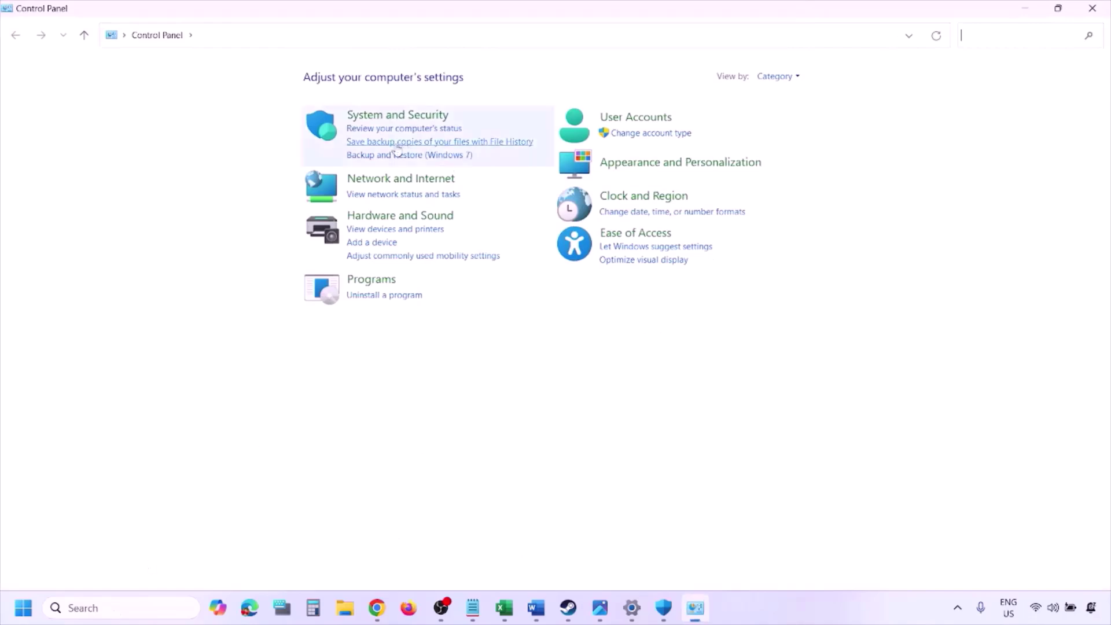
pyautogui.click(382, 118)
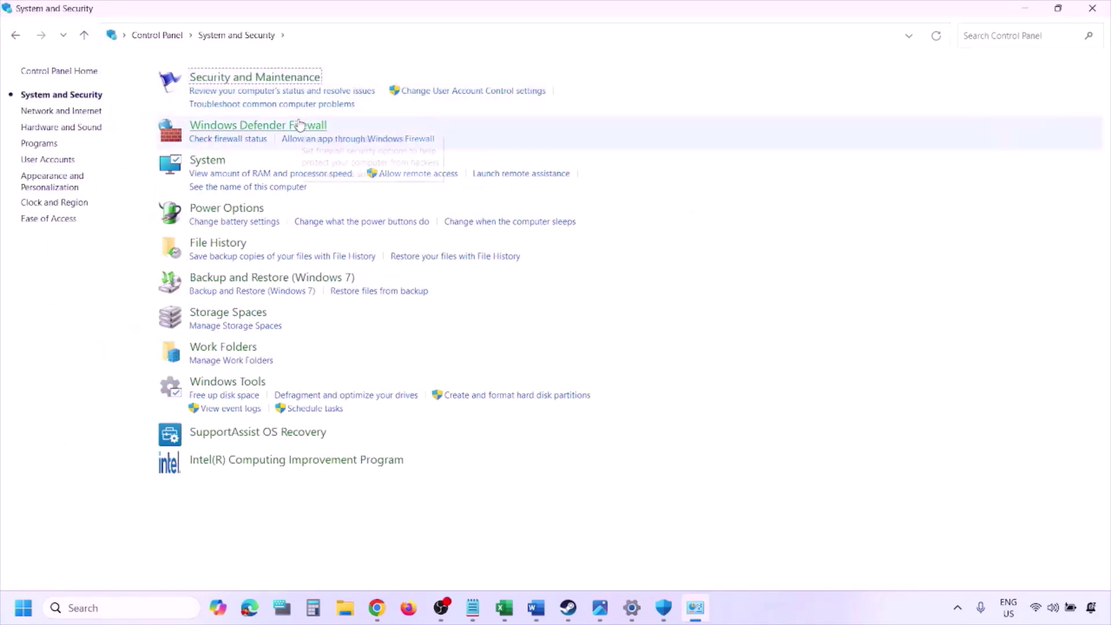
pyautogui.click(300, 125)
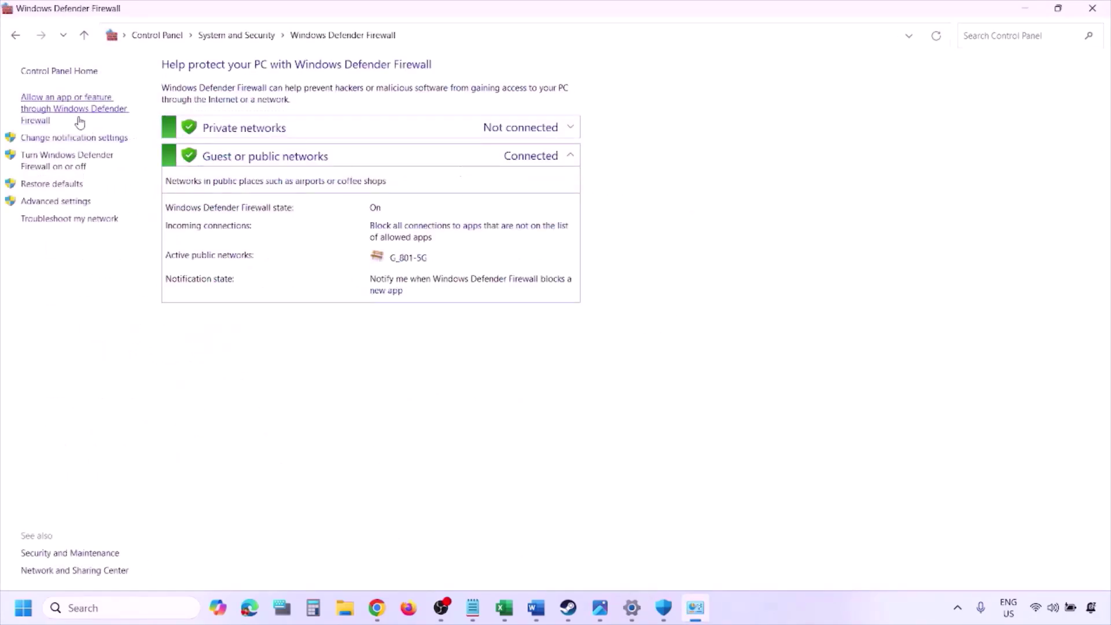
pyautogui.click(75, 106)
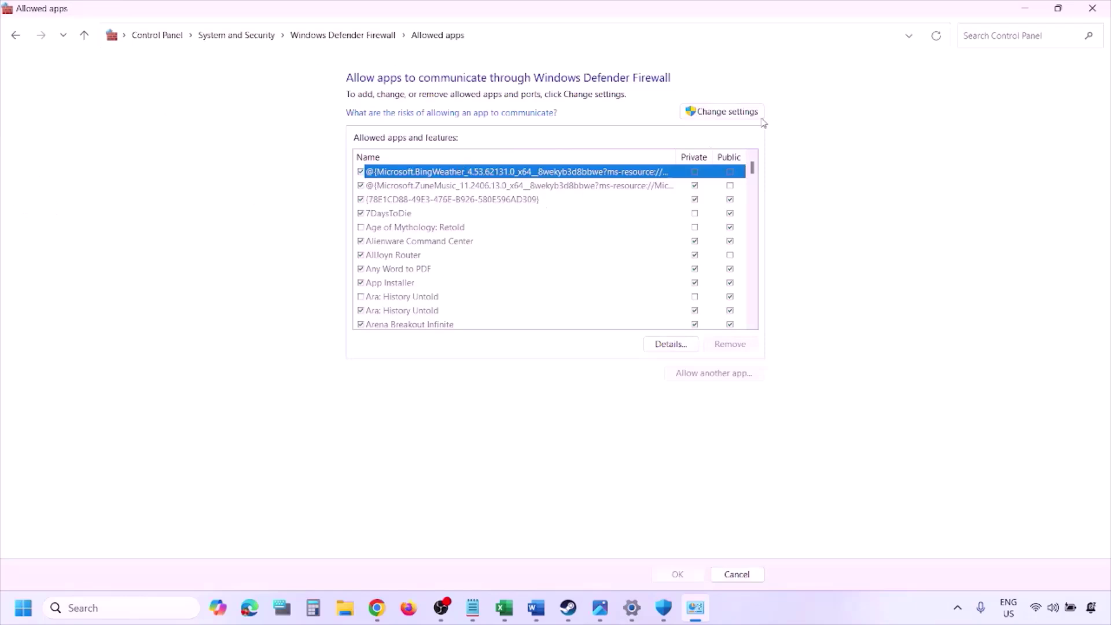
# Step: Unlock the firewall's allowed apps for changes, browse This PC for another app to allow, and cancel and close without adding one
pyautogui.click(747, 111)
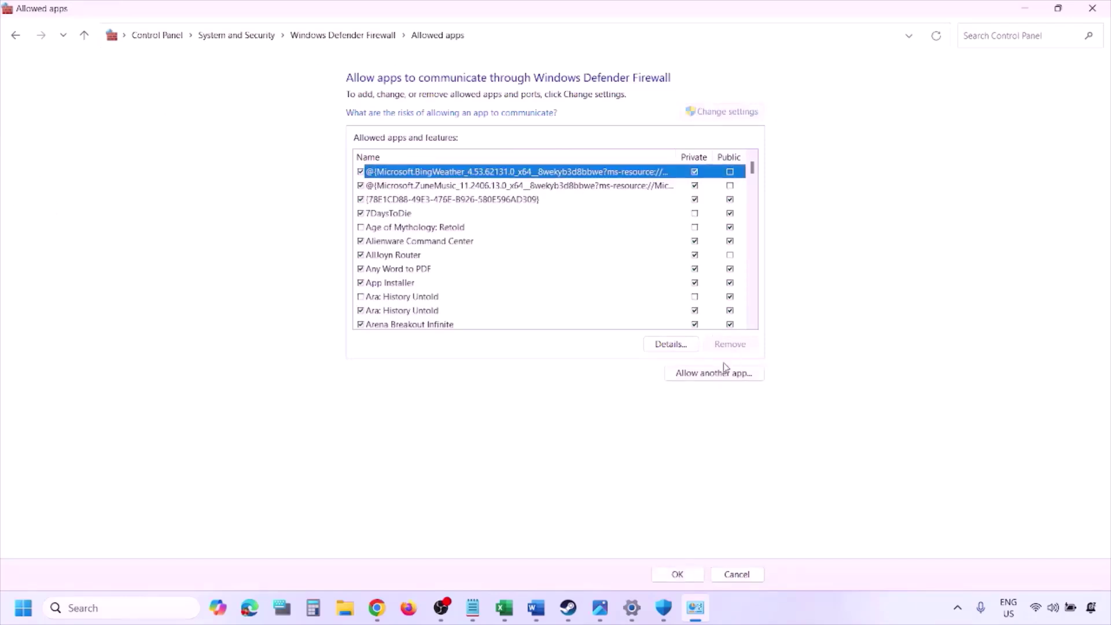
pyautogui.click(715, 374)
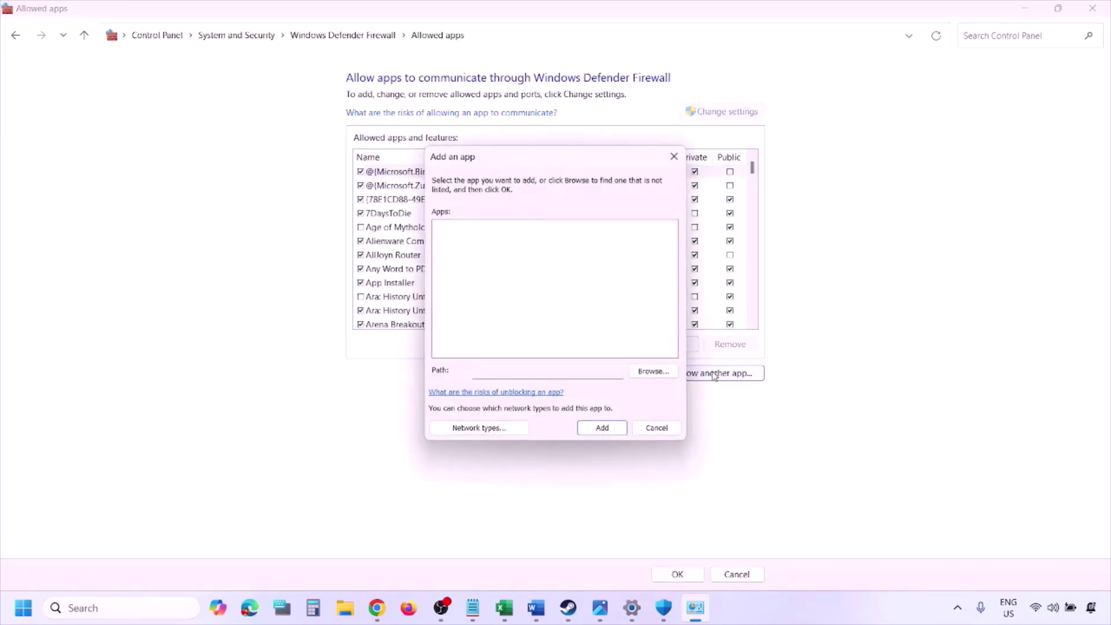
pyautogui.click(653, 372)
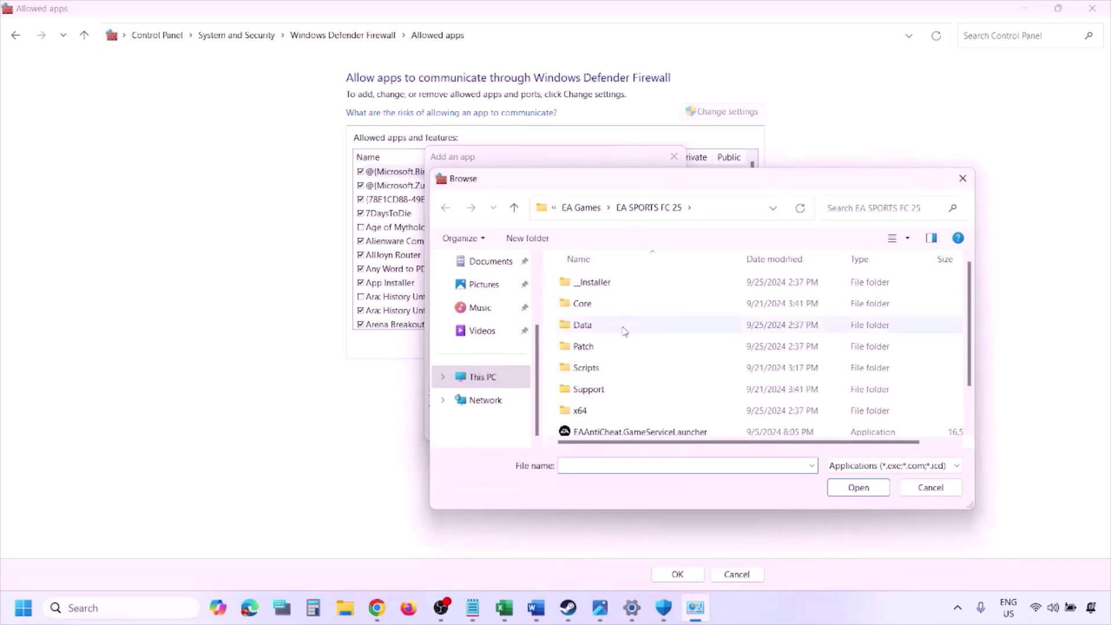
pyautogui.click(509, 382)
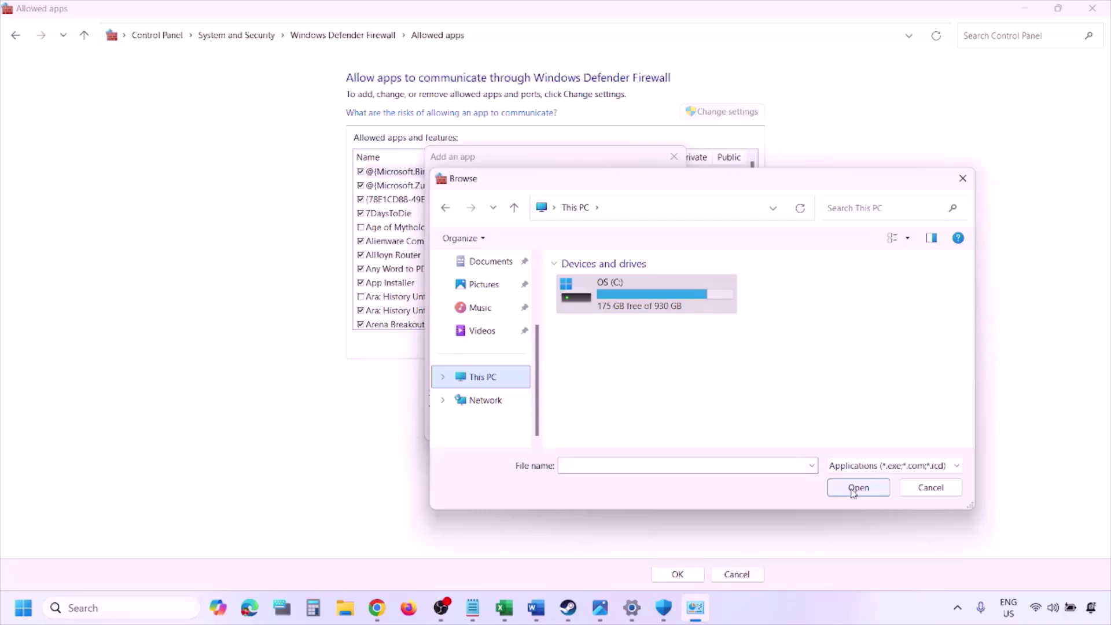
pyautogui.click(918, 493)
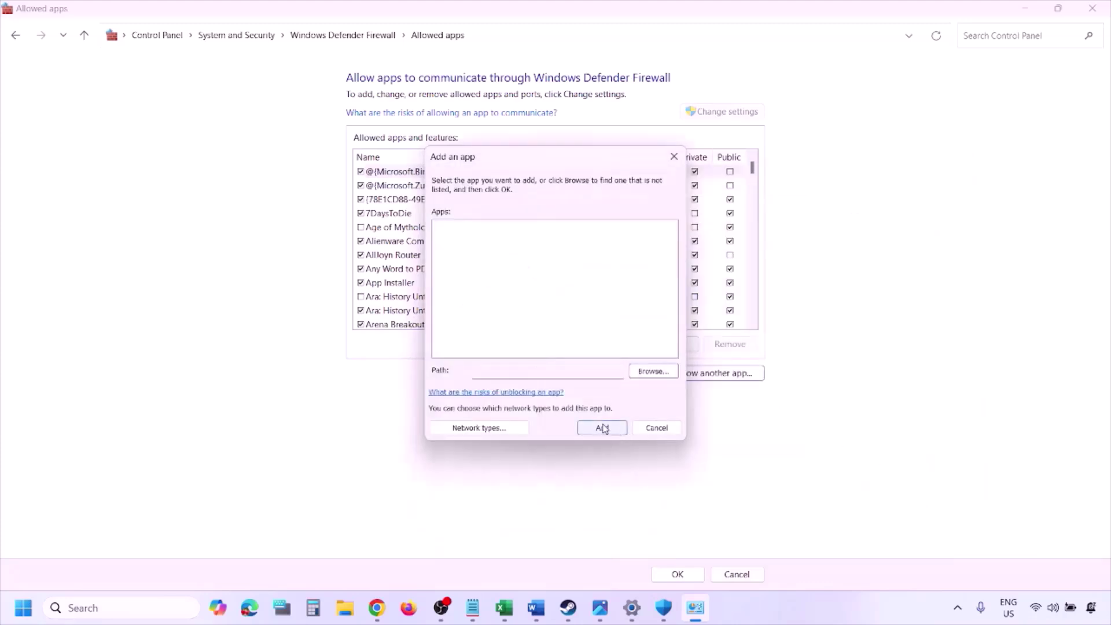
pyautogui.click(649, 429)
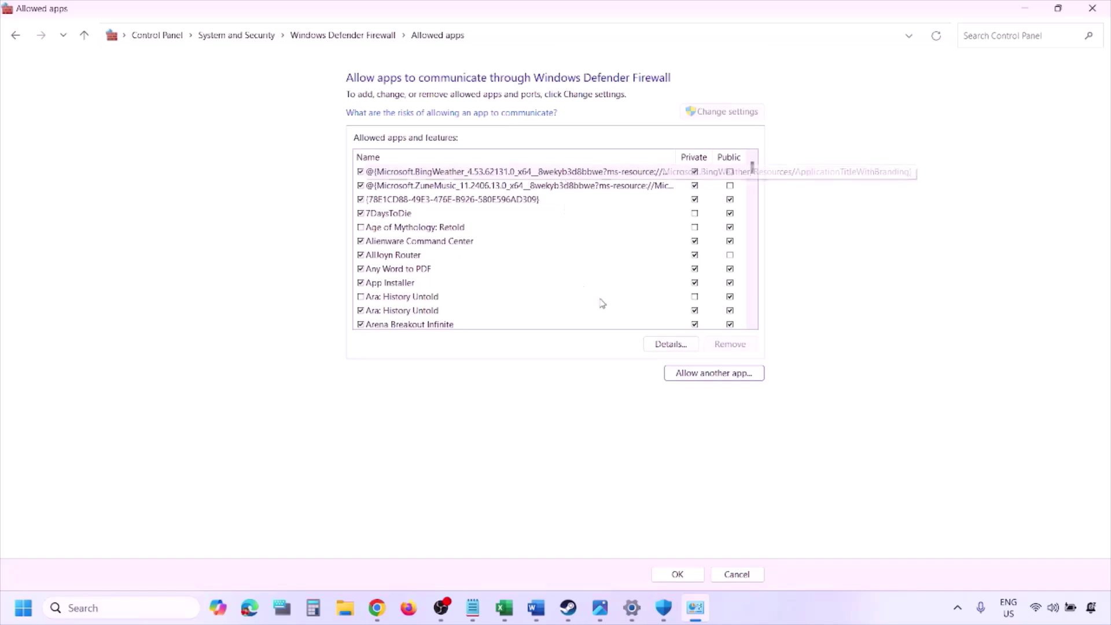
pyautogui.click(1093, 8)
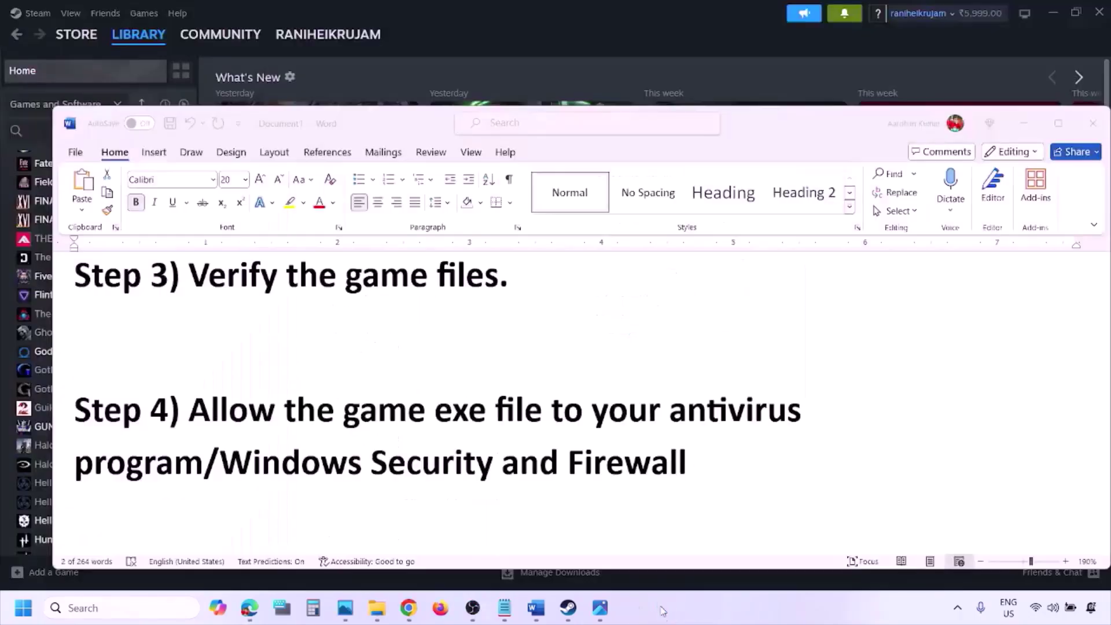
# Step: Read Step 5 in Word on a clean graphics driver installation, and highlight parts of the NVIDIA and AMD links
pyautogui.scroll(-4, 397, 397)
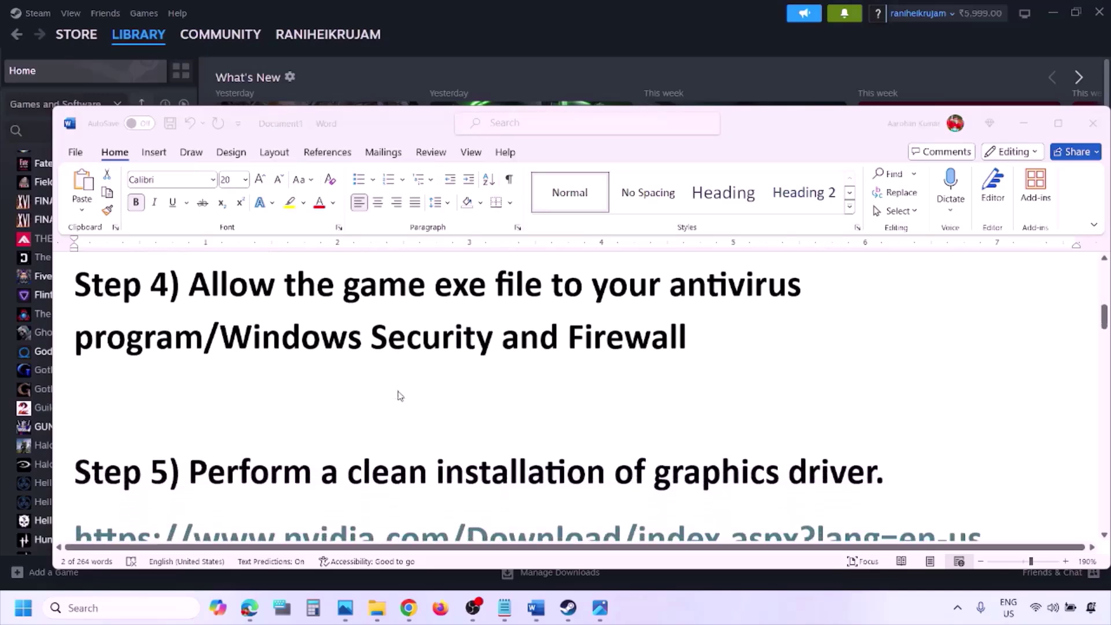
pyautogui.scroll(-2, 372, 405)
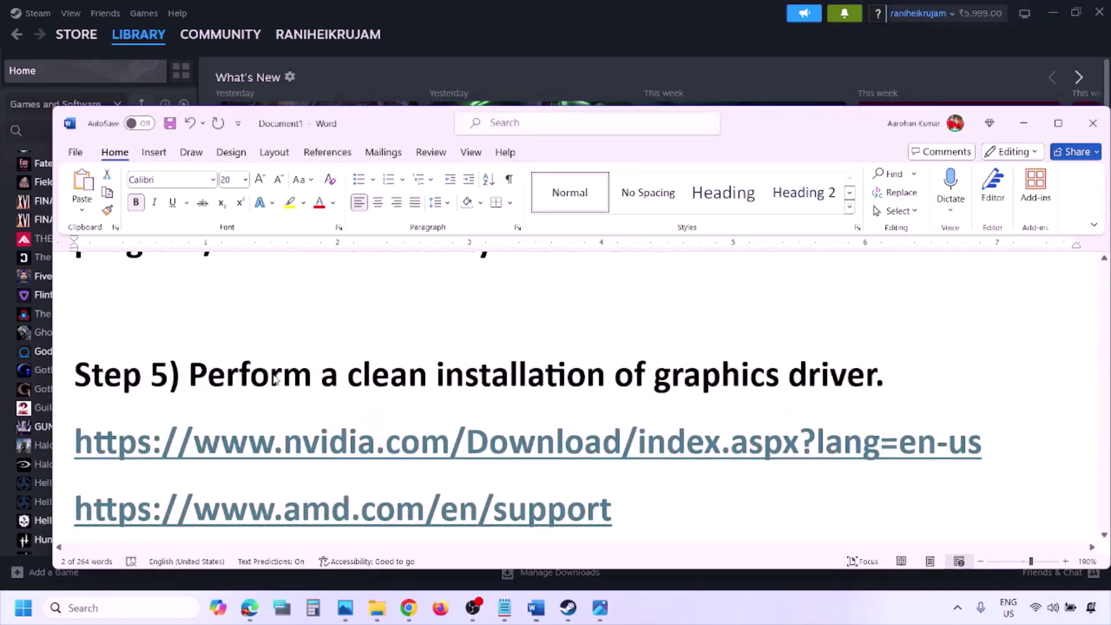
pyautogui.doubleClick(275, 378)
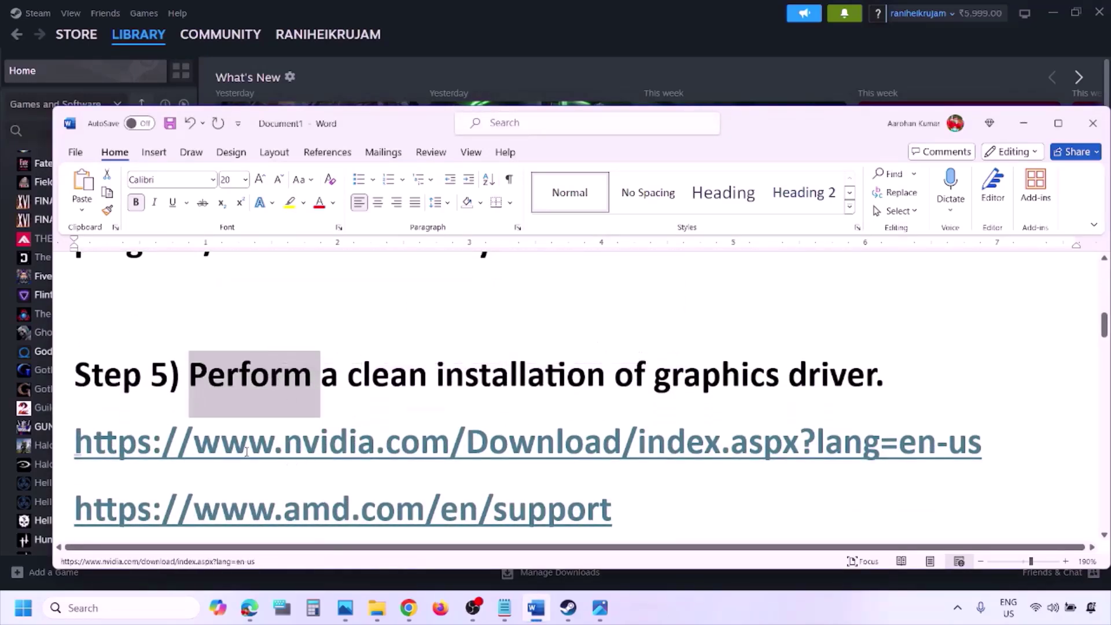
pyautogui.moveTo(248, 454); pyautogui.dragTo(399, 454)
pyautogui.scroll(-1, 399, 454)
pyautogui.scroll(-1, 399, 454)
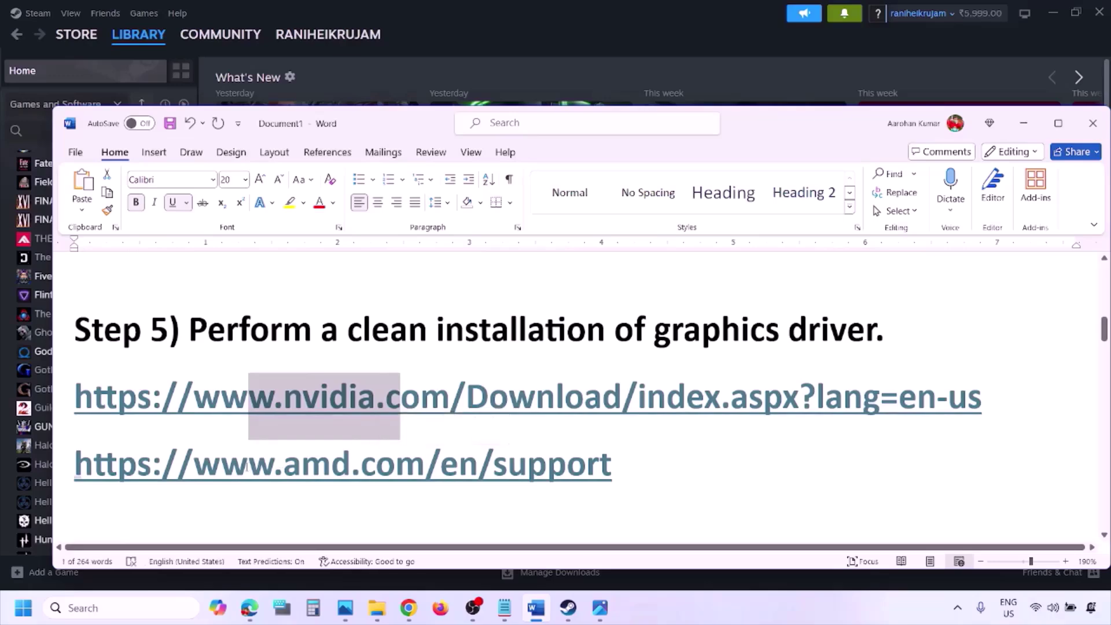
pyautogui.moveTo(248, 466); pyautogui.dragTo(587, 463)
# Step: Find NVIDIA drivers in Chrome for the GeForce RTX 3050 Laptop GPU with Windows 11 and English (US)
pyautogui.click(731, 599)
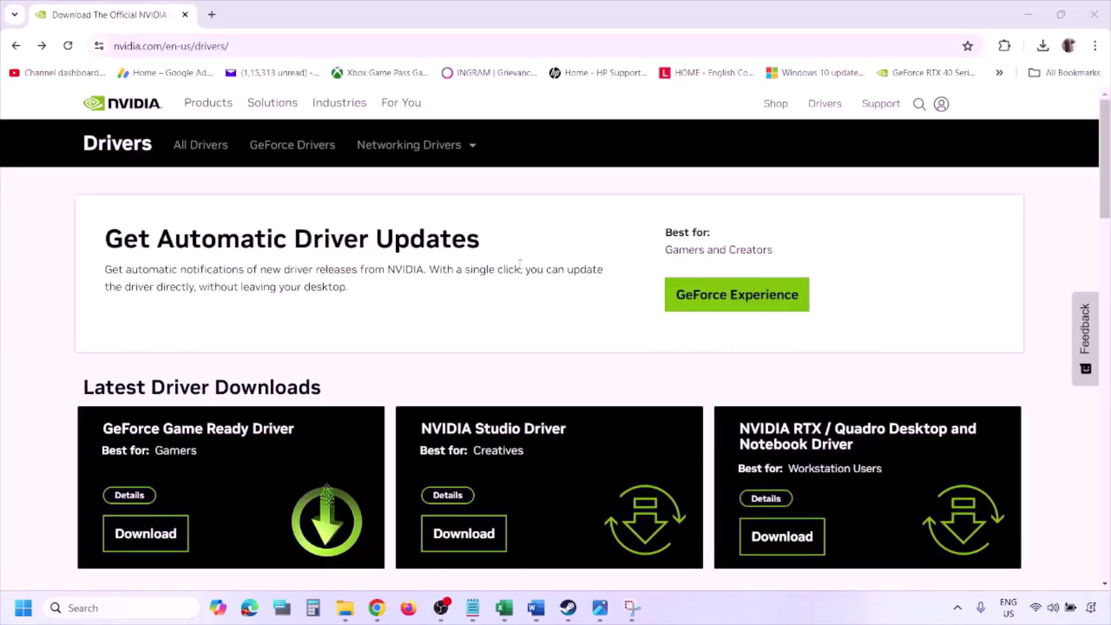
pyautogui.scroll(-8, 259, 354)
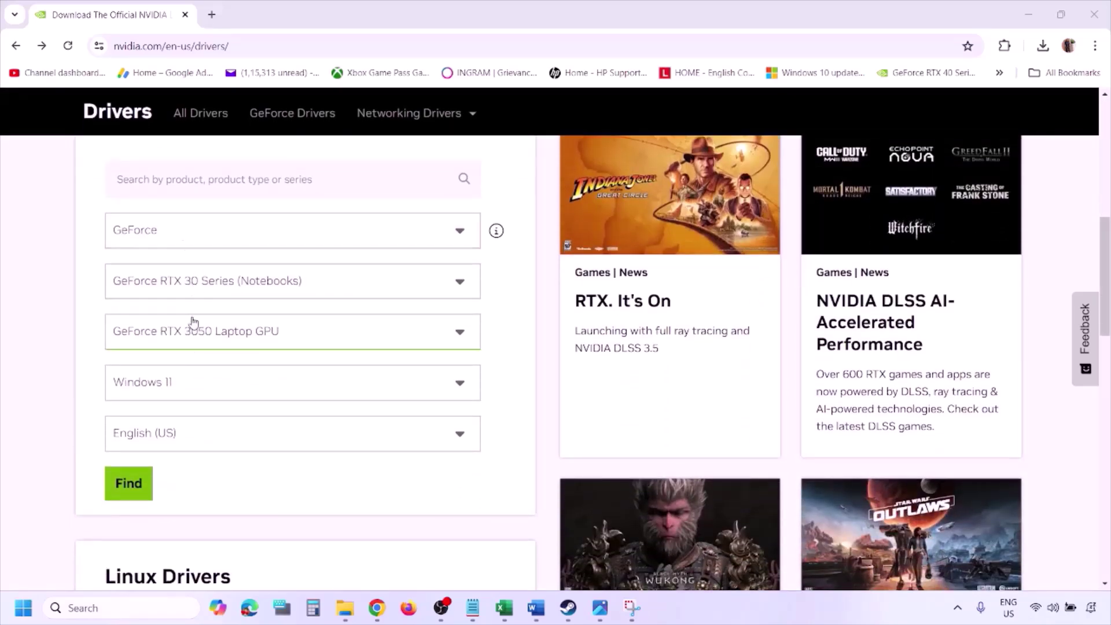
pyautogui.click(184, 386)
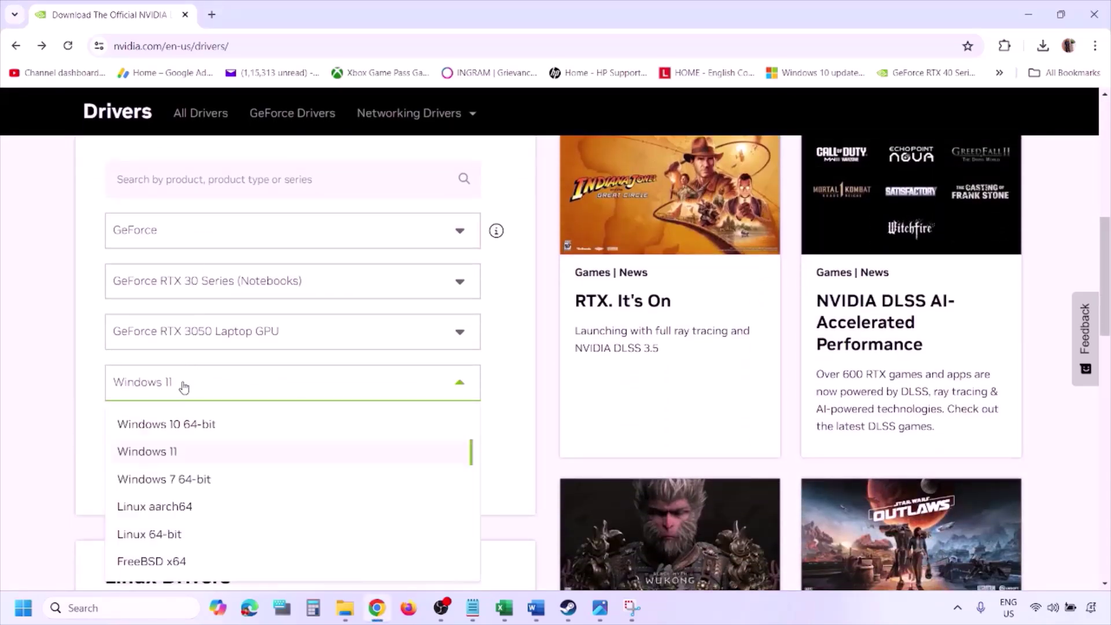
pyautogui.click(164, 454)
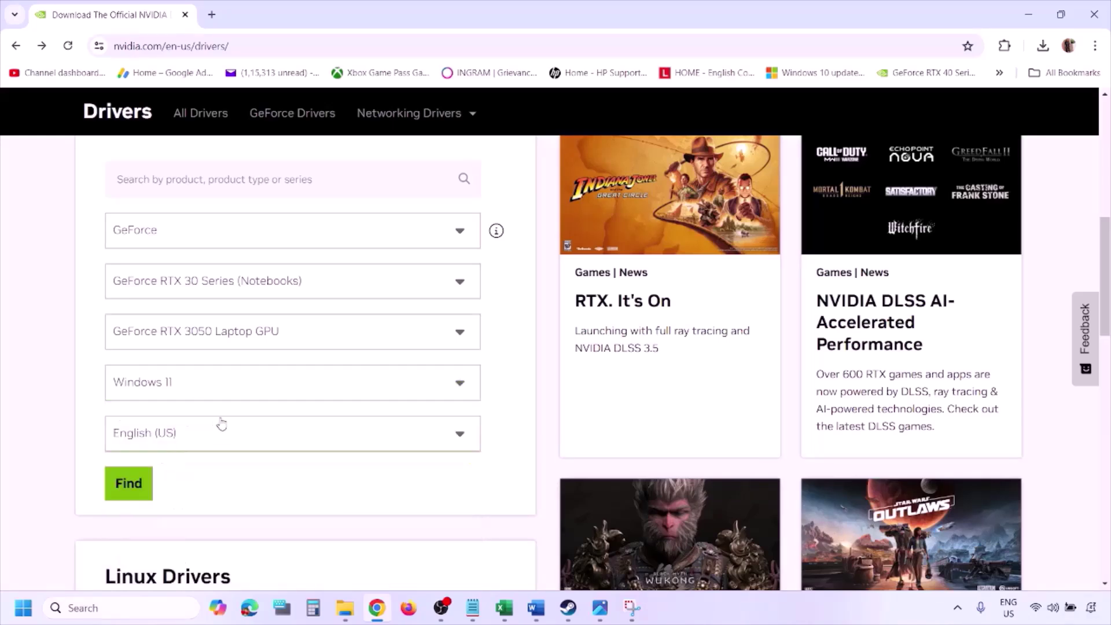
pyautogui.click(132, 486)
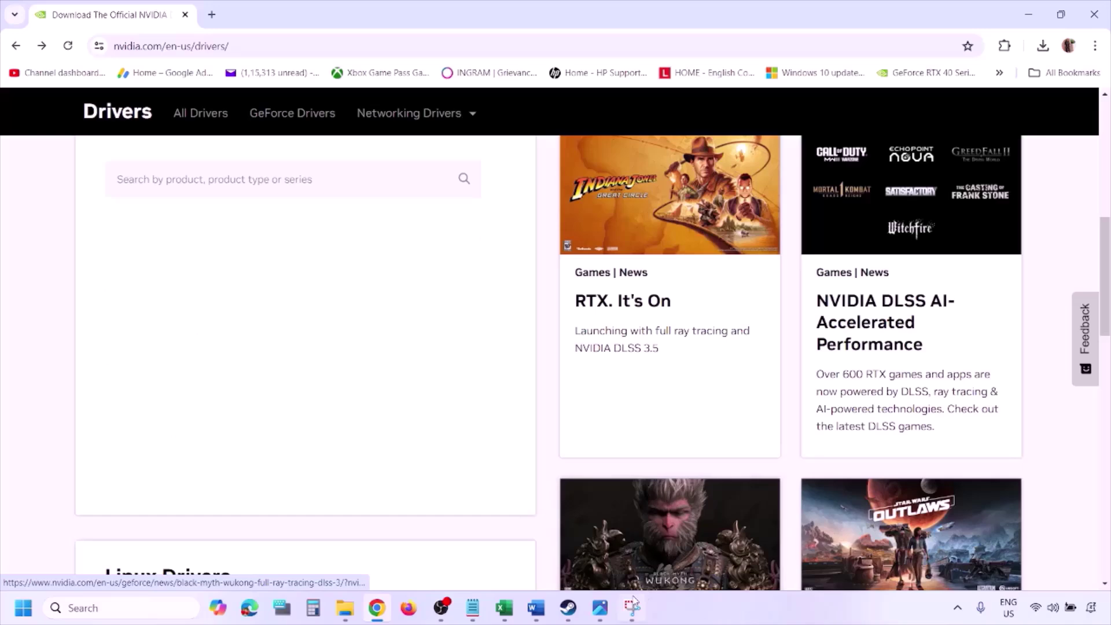
# Step: Review the NVIDIA driver screenshots 1.png to 5.png, up to the clean installation option, and view the power options without restarting
pyautogui.click(601, 608)
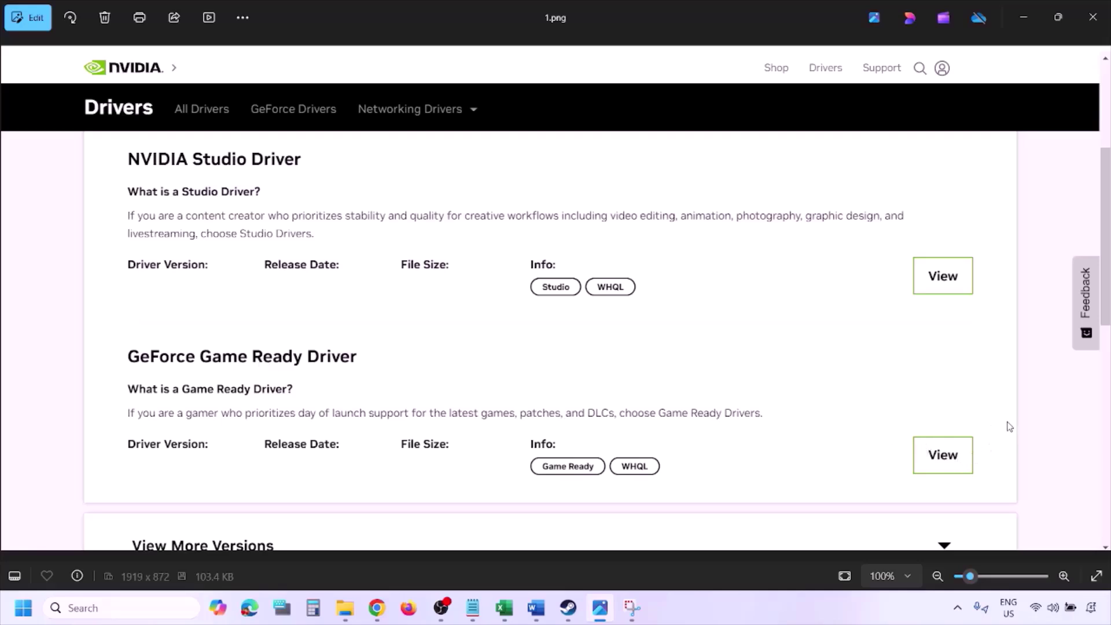
pyautogui.press('Right')
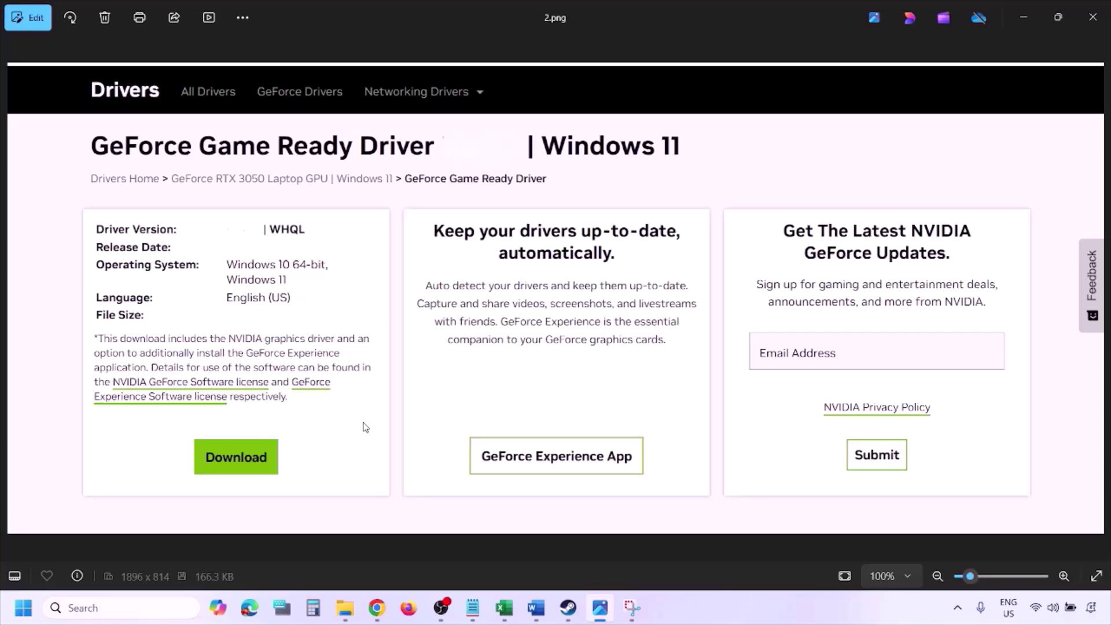
pyautogui.press('Right')
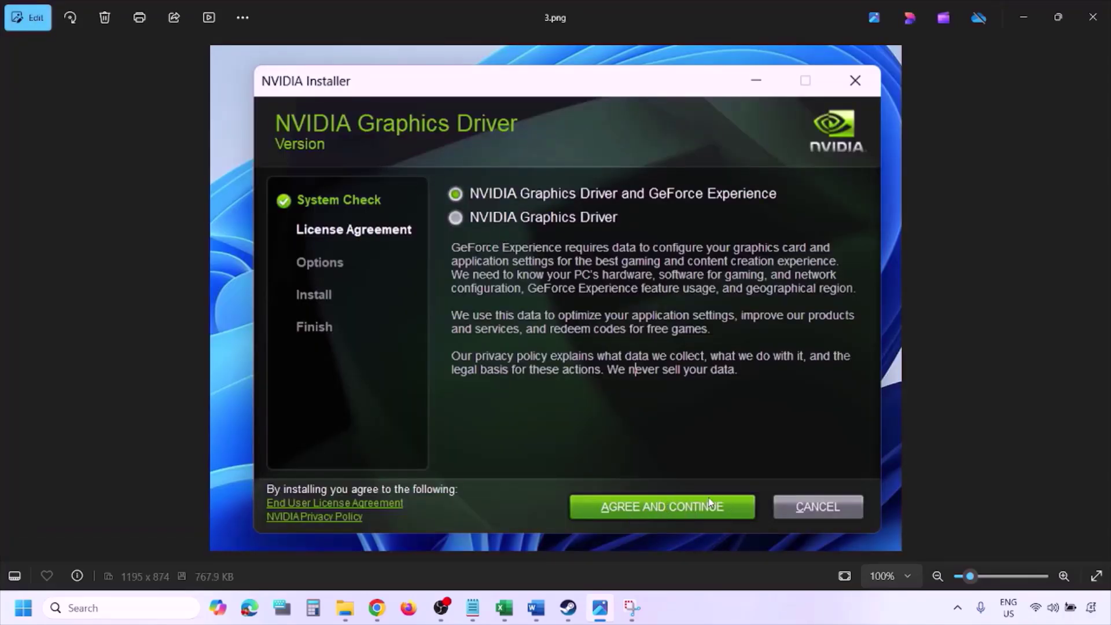
pyautogui.press('Right')
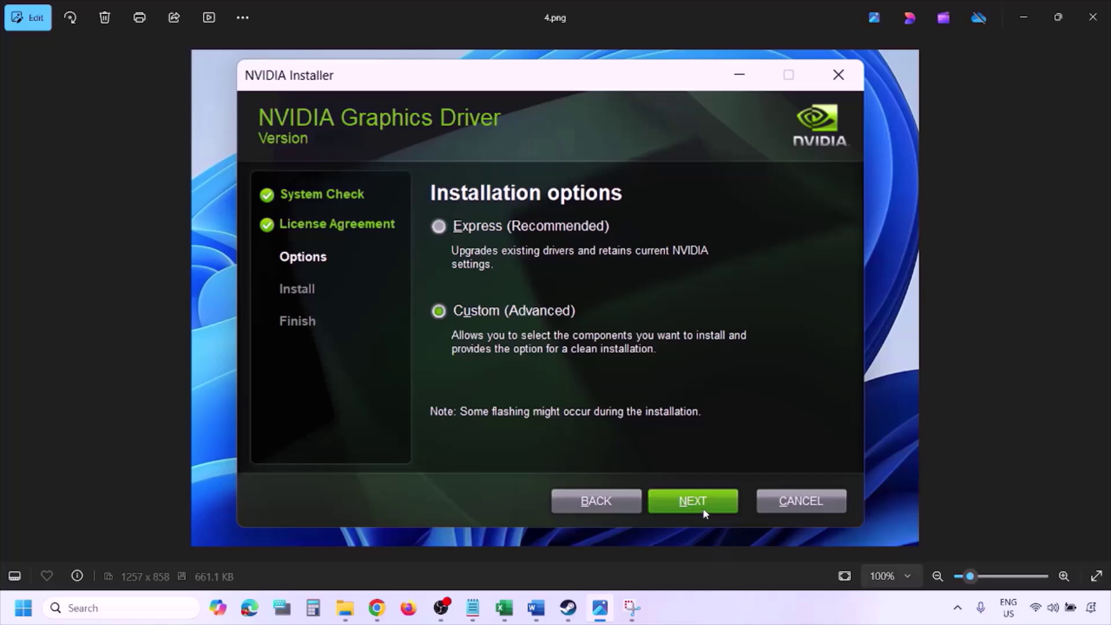
pyautogui.press('Right')
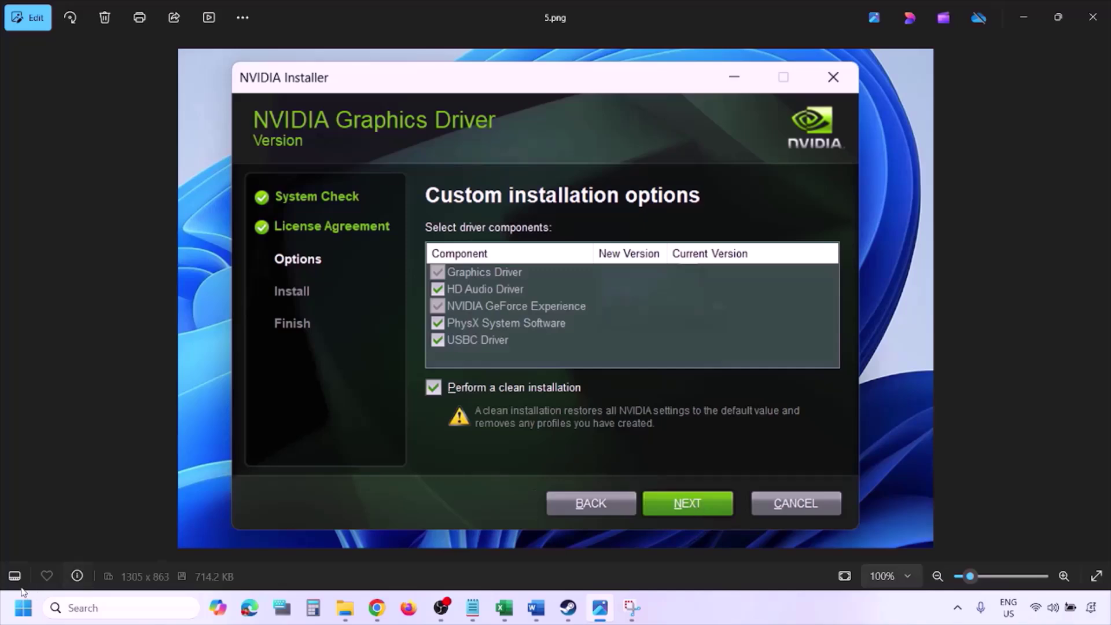
pyautogui.click(23, 607)
pyautogui.click(420, 557)
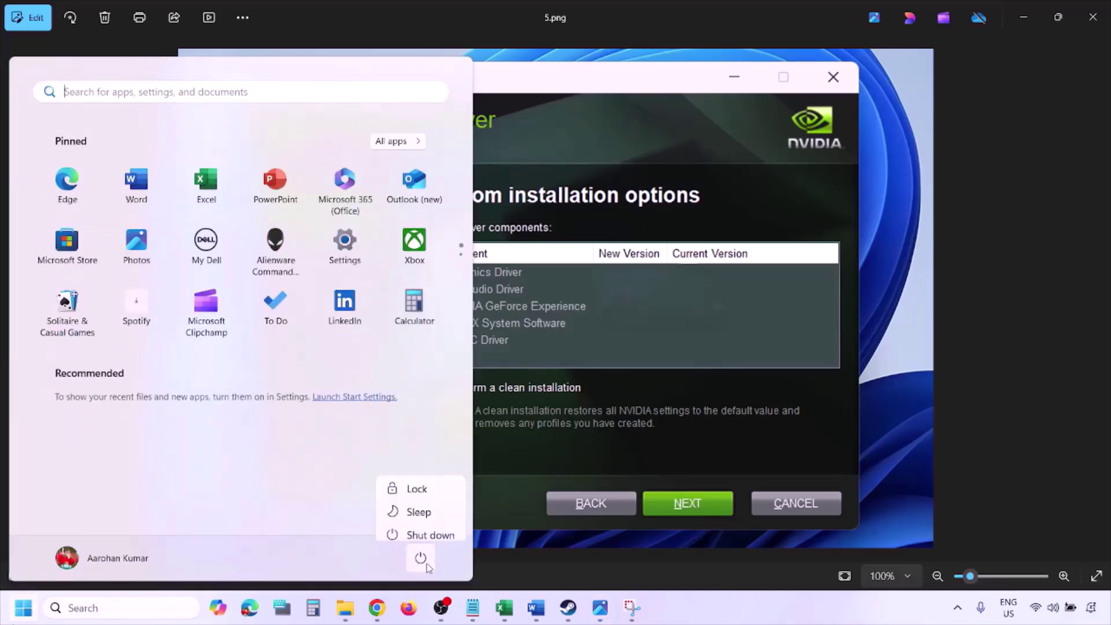
pyautogui.click(756, 615)
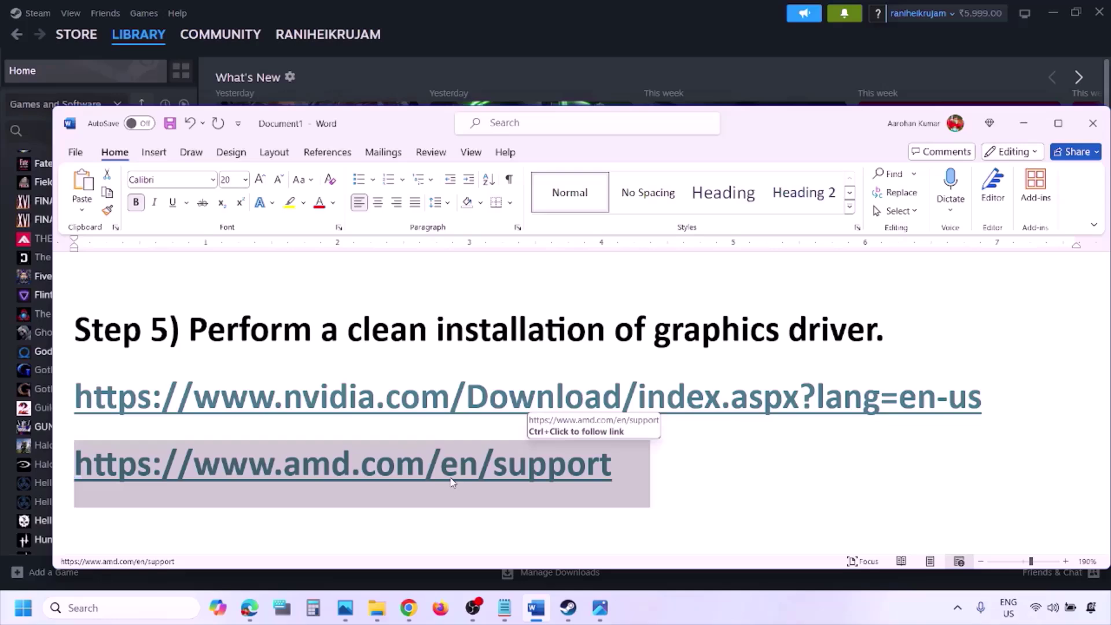
# Step: View the power options without restarting, and delete the AMD support link under Step 5 in Word
pyautogui.click(23, 608)
pyautogui.click(419, 559)
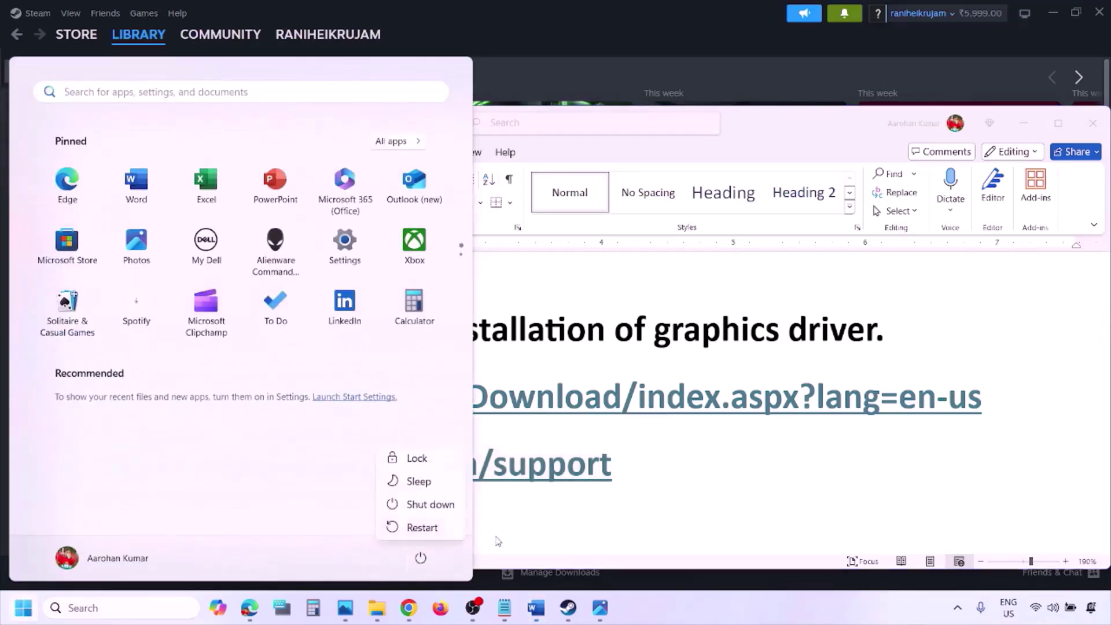
pyautogui.click(701, 612)
pyautogui.press('Delete')
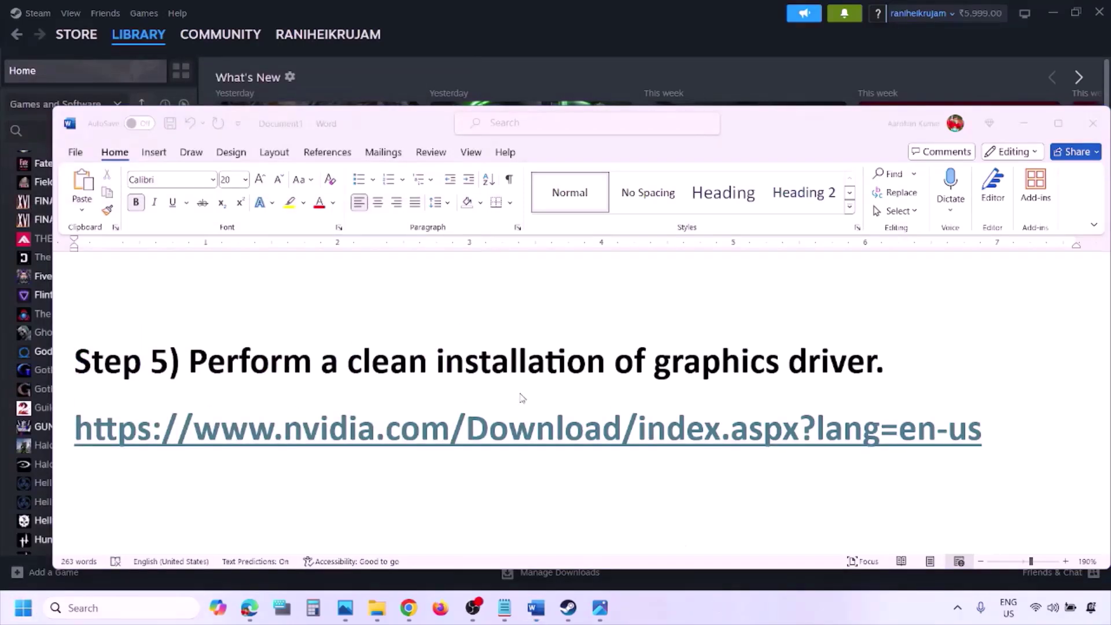
# Step: Search Windows for "graphics" and open Graphics settings
pyautogui.scroll(-4, 521, 398)
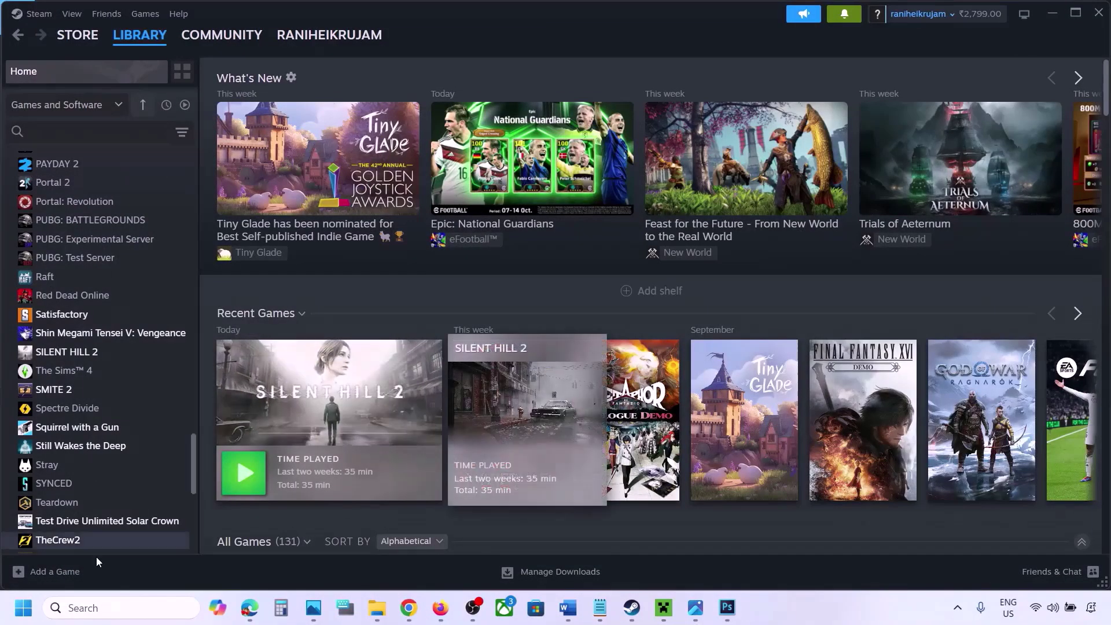
pyautogui.click(88, 607)
pyautogui.write('gra')
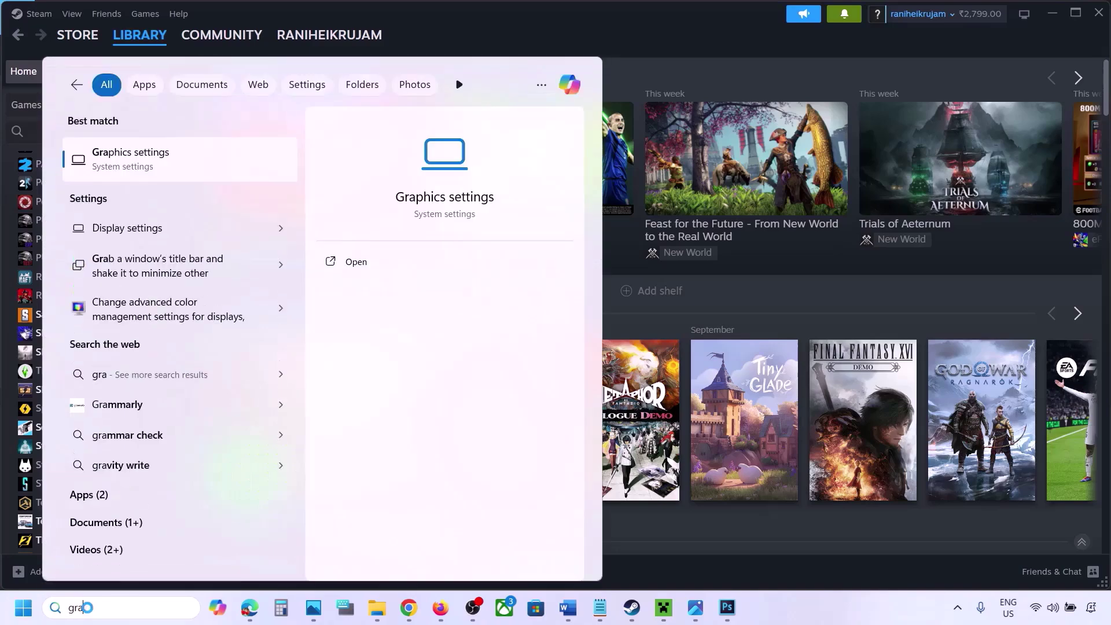
pyautogui.write('phics')
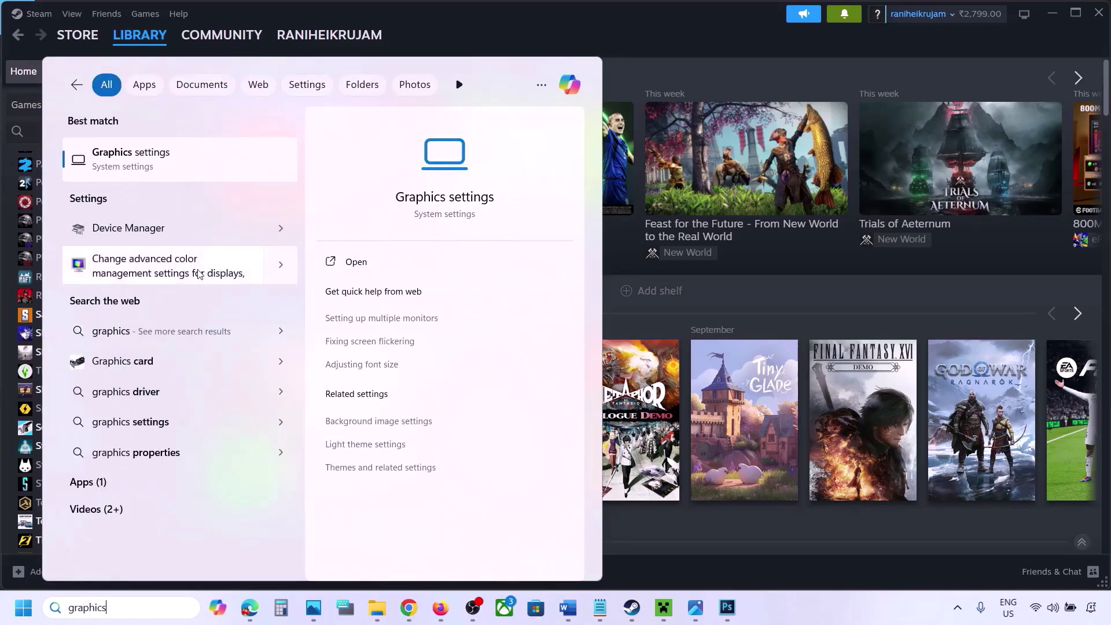
pyautogui.click(137, 166)
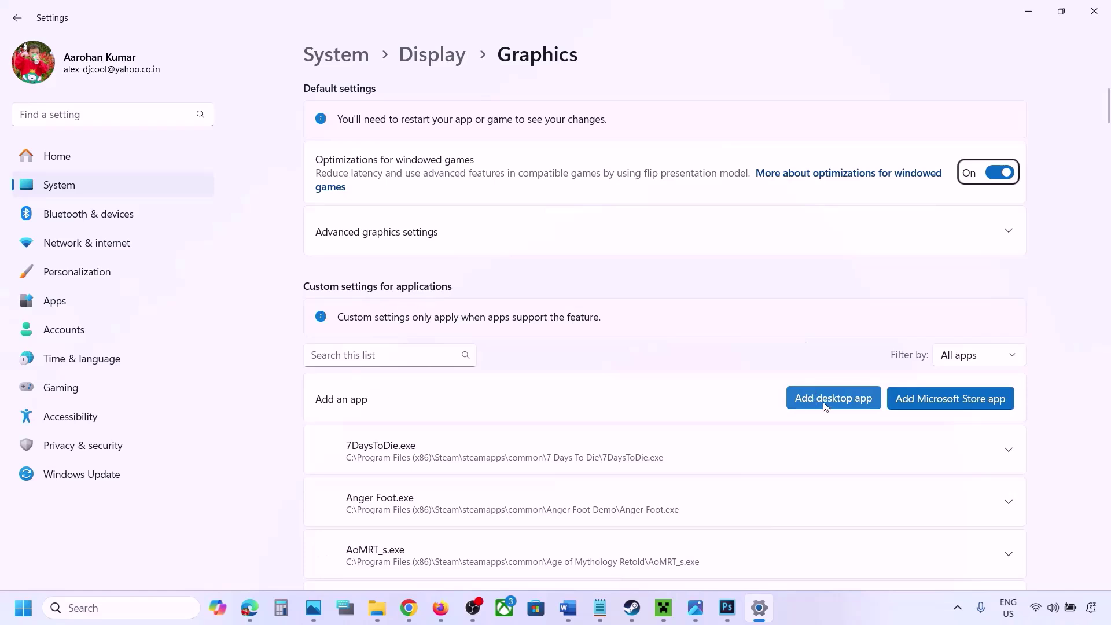
# Step: Browse to the steamapps\common folder for a desktop app to add, and cancel without choosing one
pyautogui.click(841, 403)
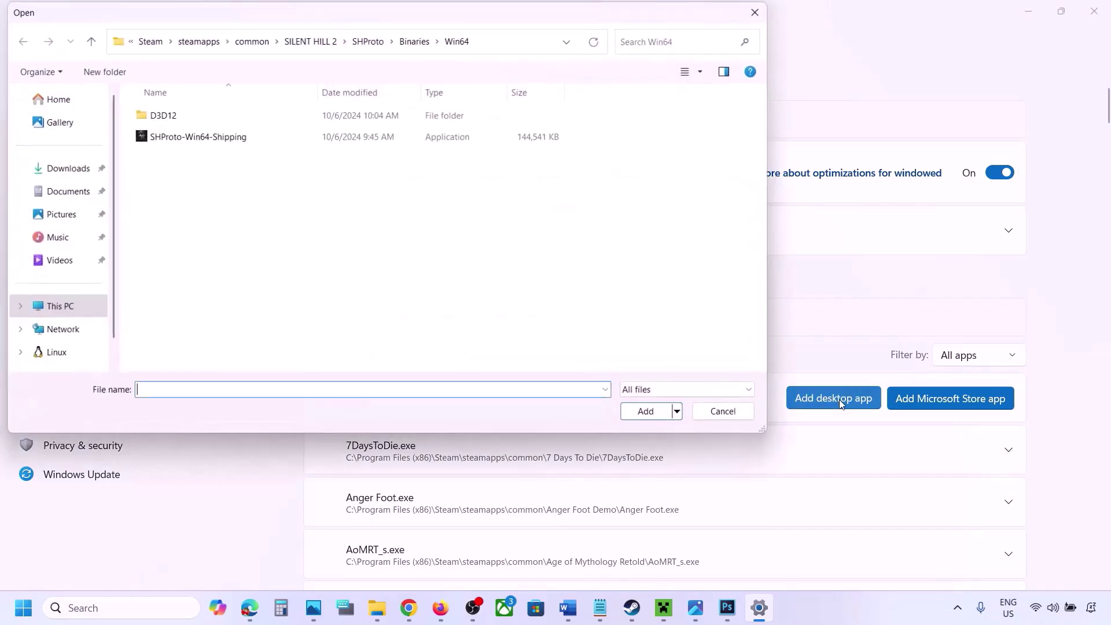
pyautogui.click(263, 42)
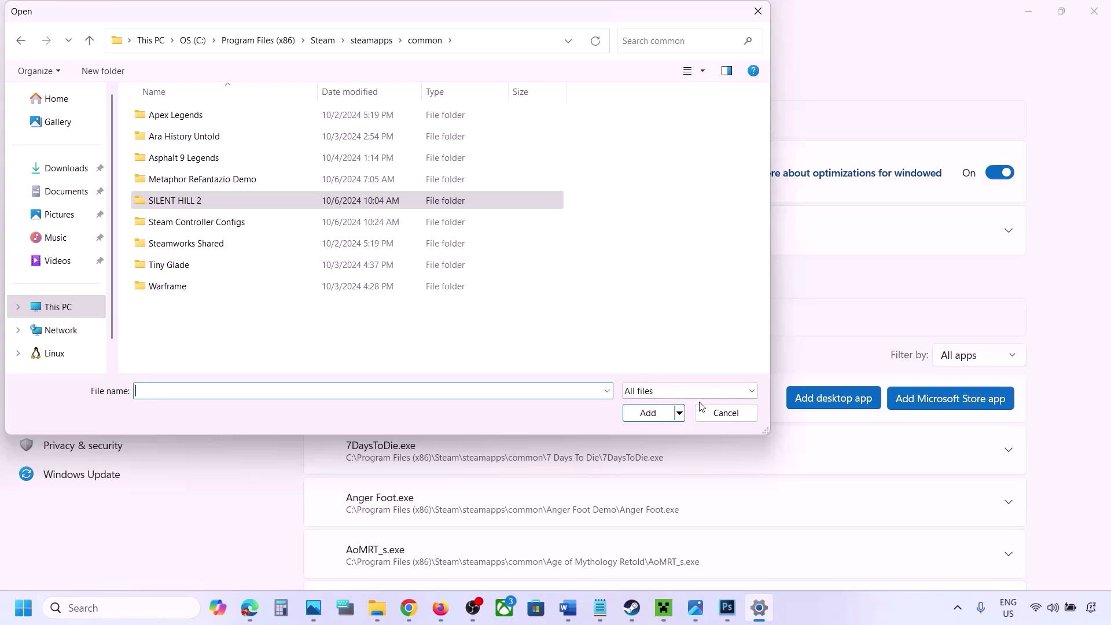
pyautogui.click(720, 413)
# Step: Set the GPU preference of ChainedTogether-Win64-Shipping.exe to High Performance (NVIDIA GeForce RTX 3050 Laptop GPU)
pyautogui.scroll(-8, 697, 450)
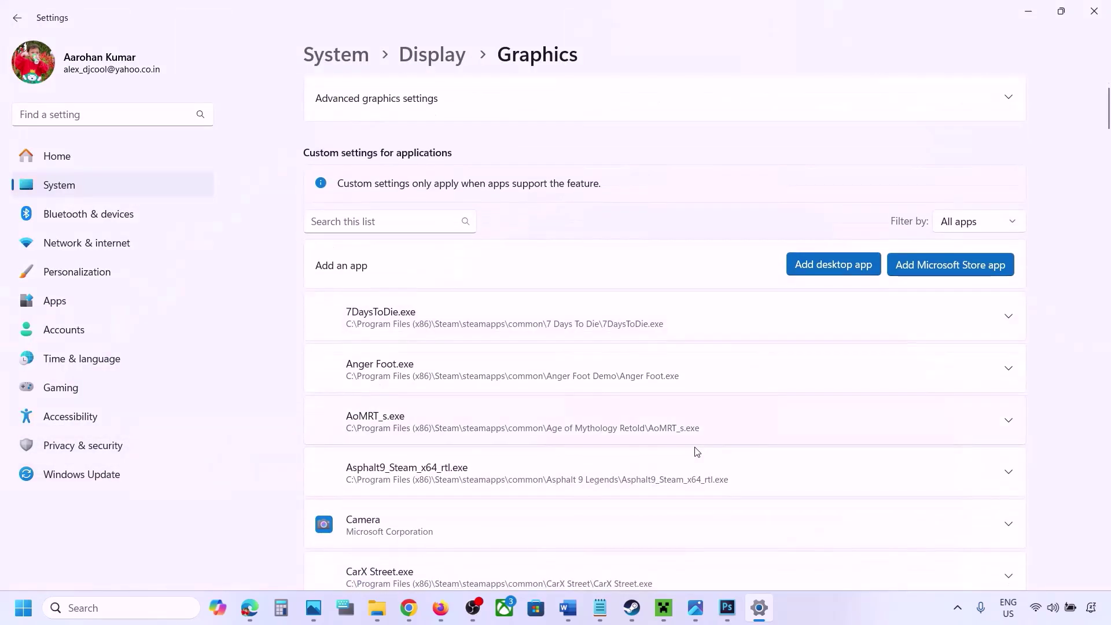
pyautogui.scroll(-3, 697, 451)
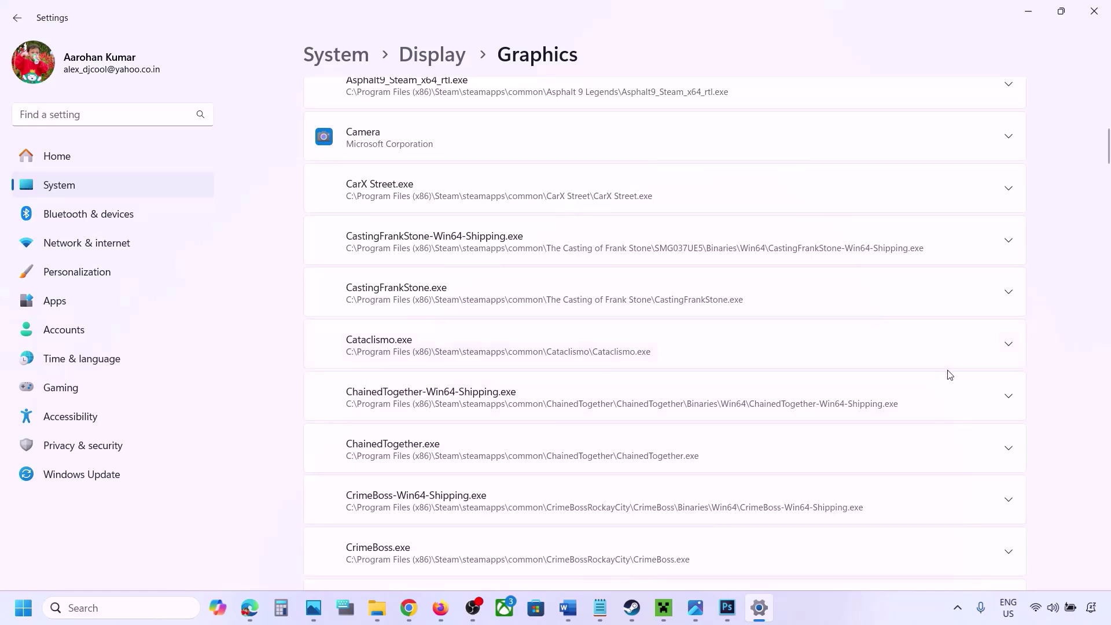
pyautogui.click(1009, 399)
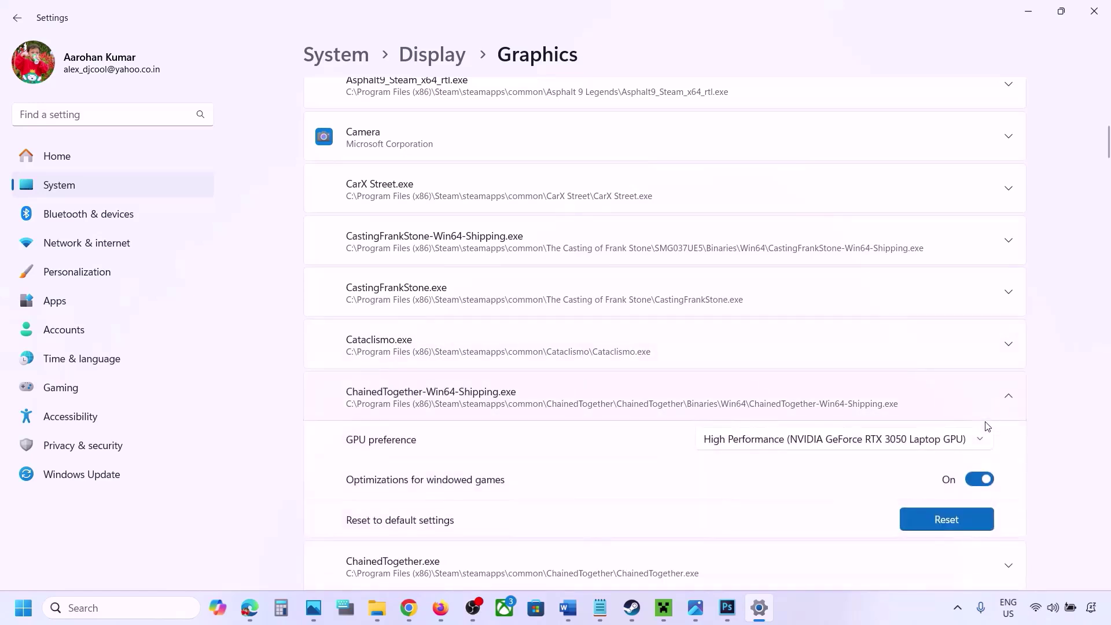
pyautogui.click(942, 444)
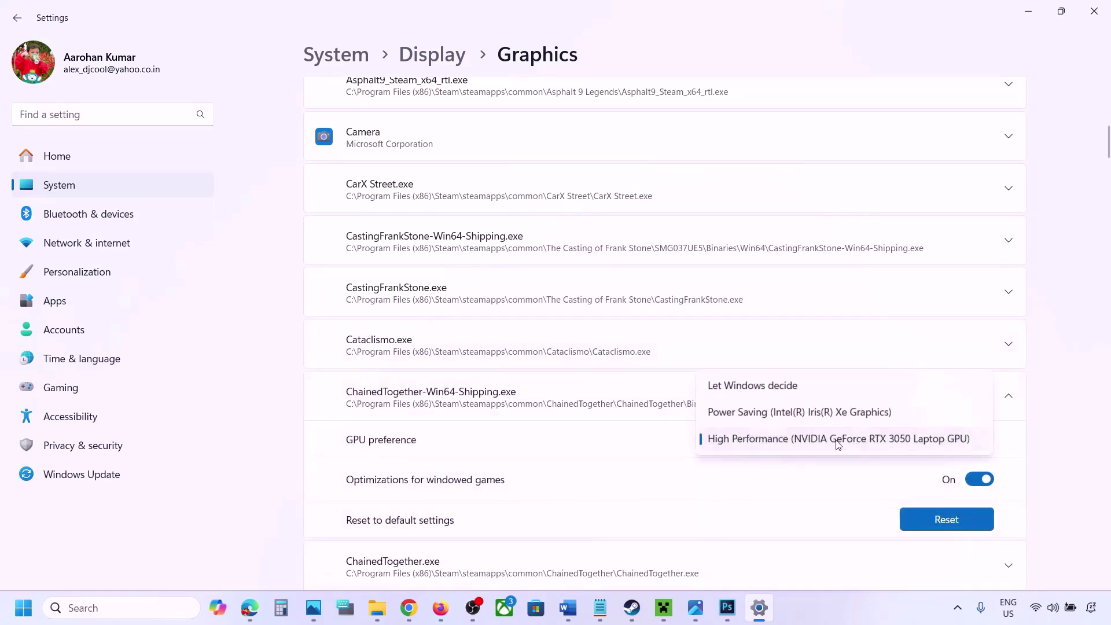
pyautogui.click(880, 441)
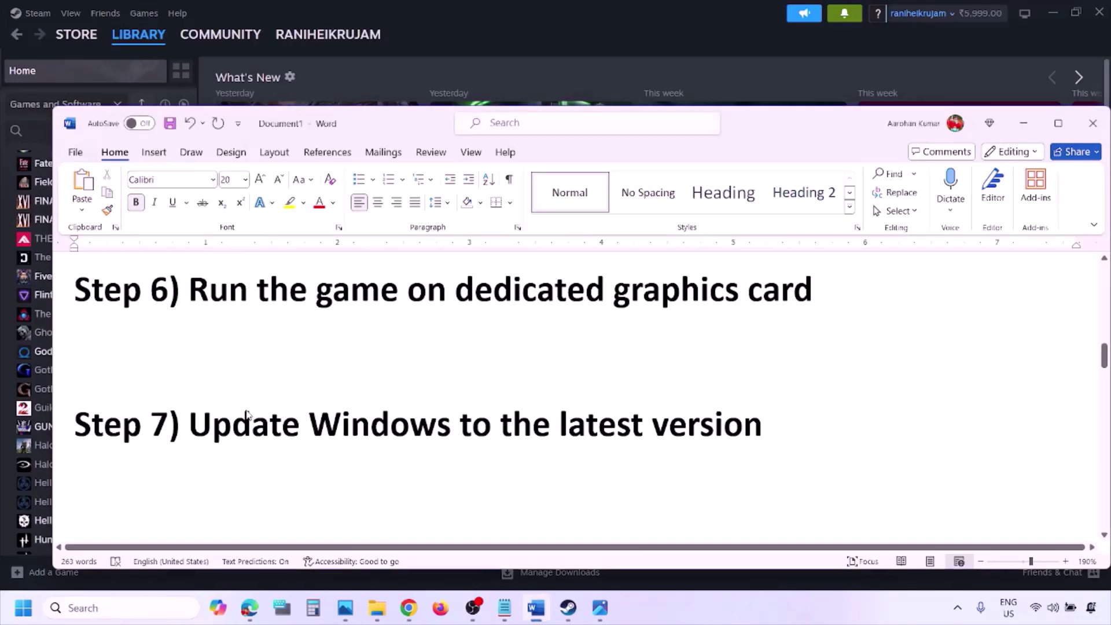
# Step: Highlight the Step 7 text in Word, open Windows Update in Settings and check for updates
pyautogui.moveTo(197, 425); pyautogui.dragTo(750, 439)
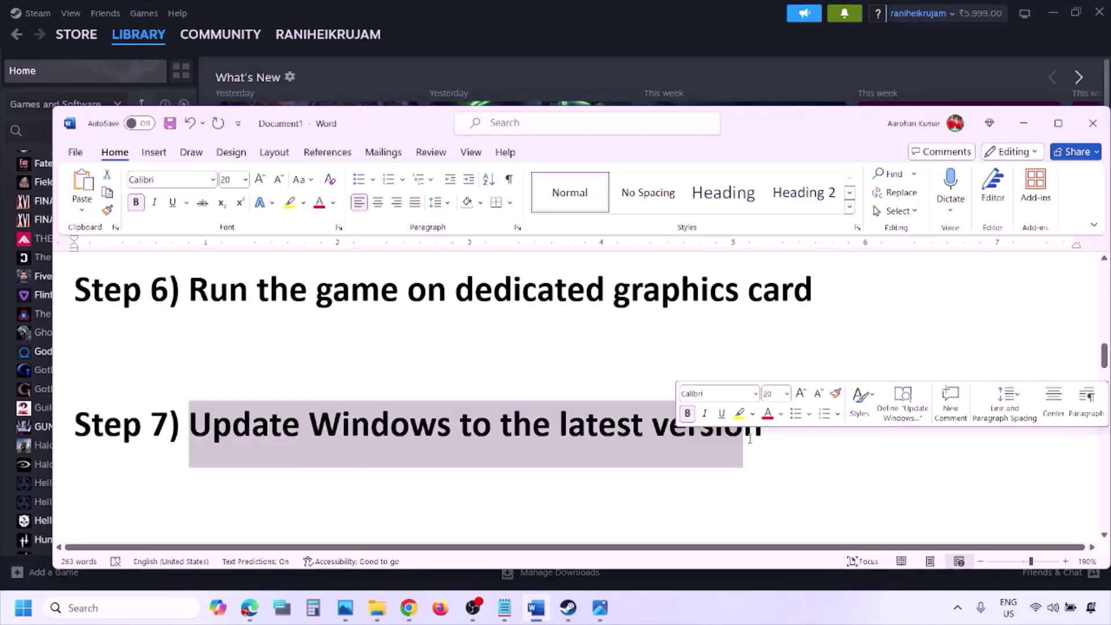
pyautogui.press('super+i')
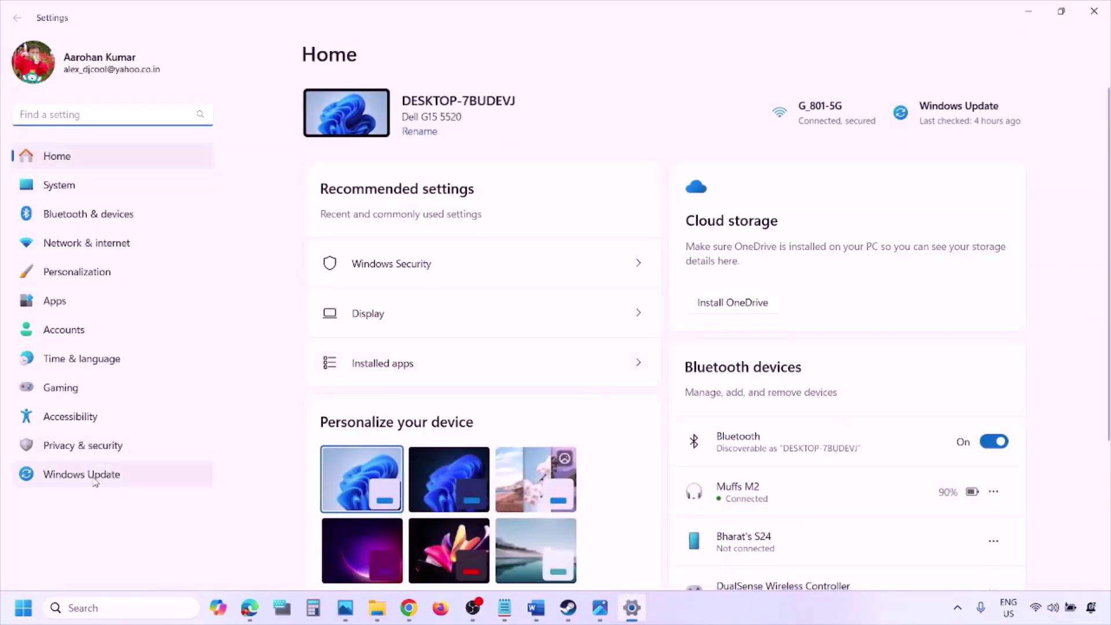
pyautogui.click(94, 481)
pyautogui.click(991, 124)
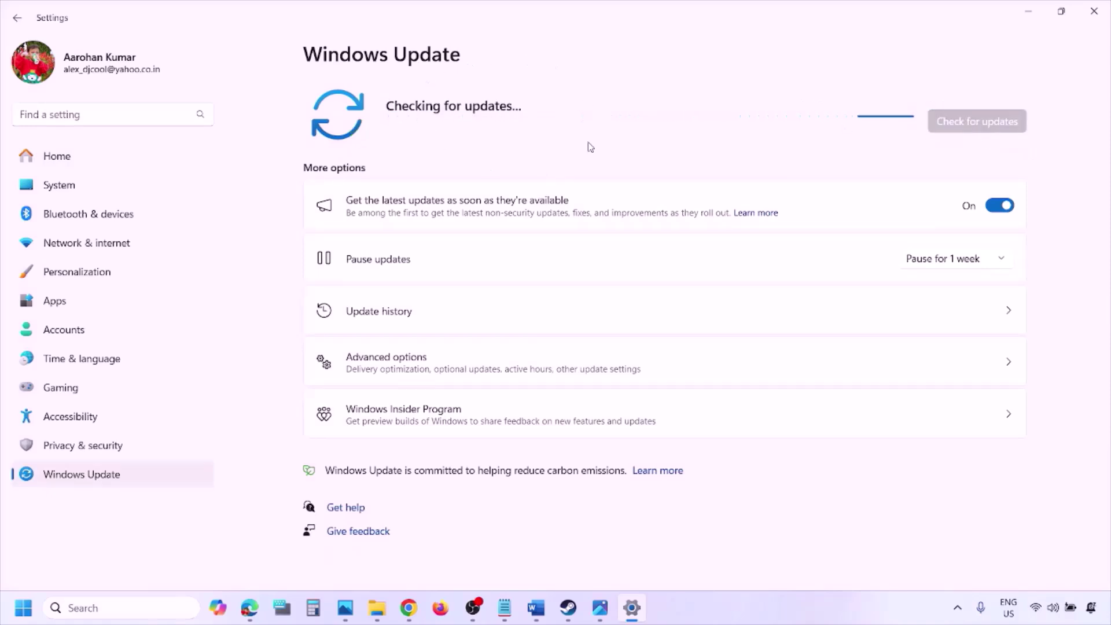
# Step: Show the PC's restart option without using it, and switch back to the Word document
pyautogui.click(23, 608)
pyautogui.click(430, 558)
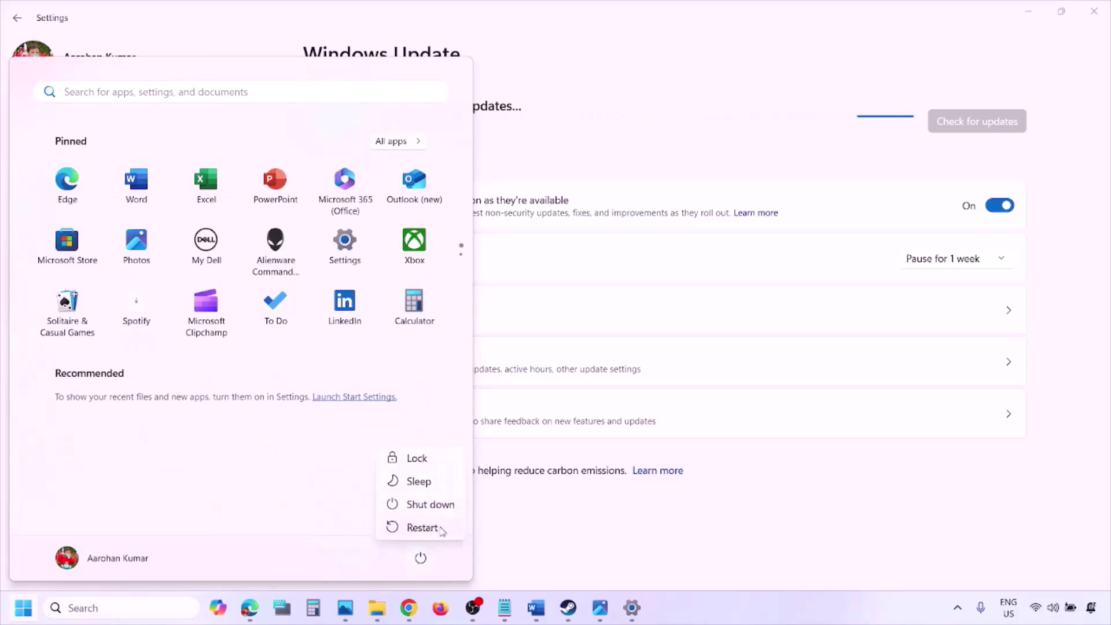
pyautogui.click(537, 617)
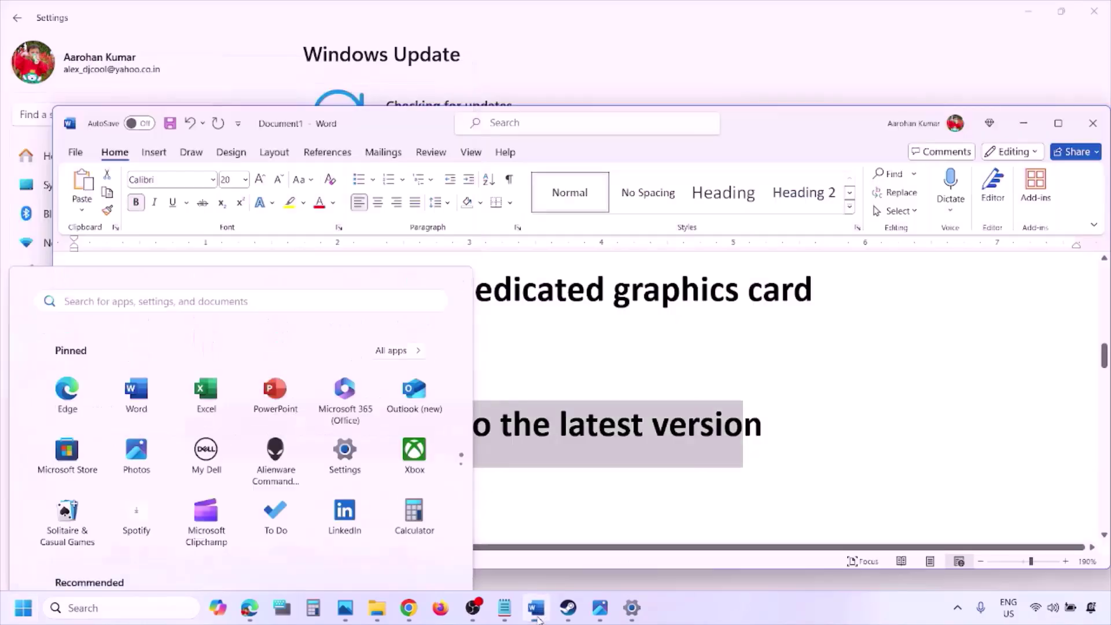
# Step: Copy the Visual C++ download link from Step 8 in Word and open it in a new Chrome window
pyautogui.scroll(-2, 486, 448)
pyautogui.scroll(-1, 486, 448)
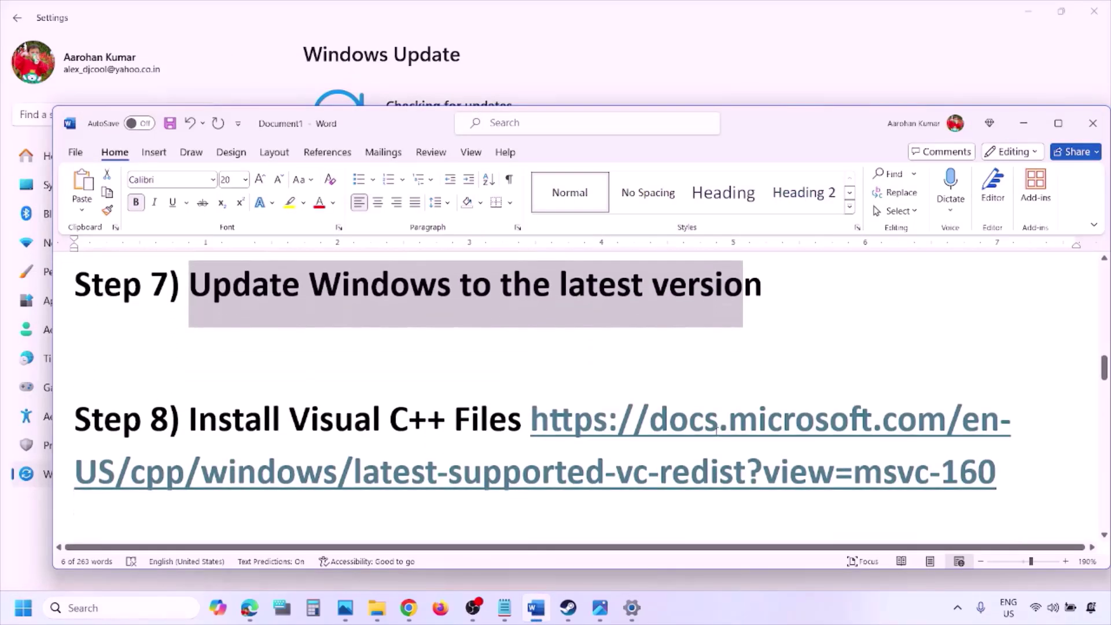
pyautogui.moveTo(1015, 482); pyautogui.dragTo(605, 430)
pyautogui.hotkey('ctrl', 'c')
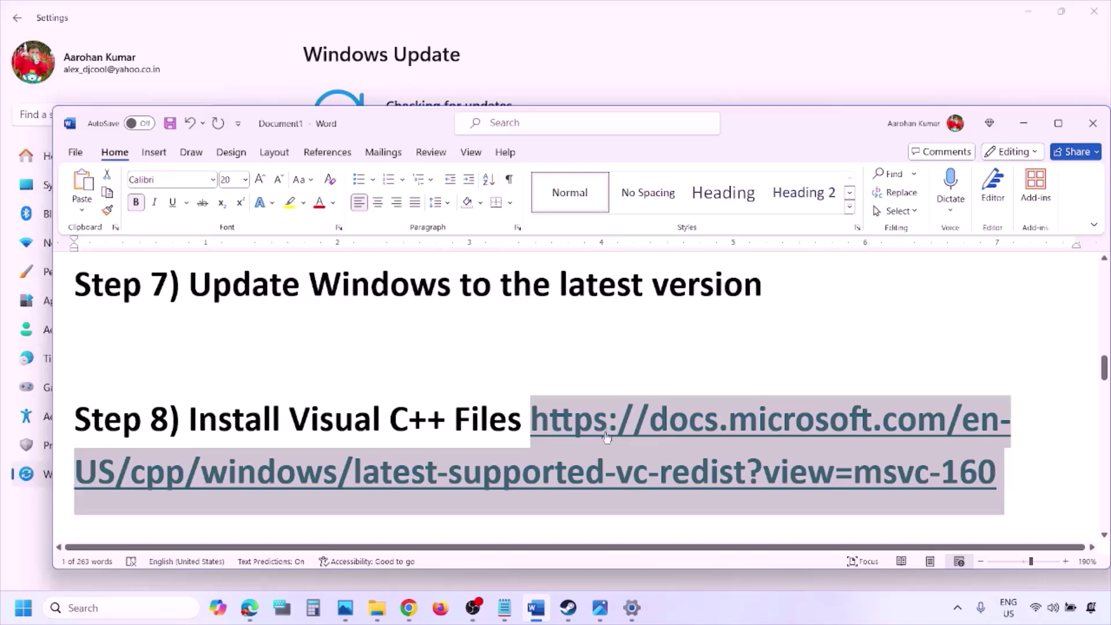
pyautogui.rightClick(414, 613)
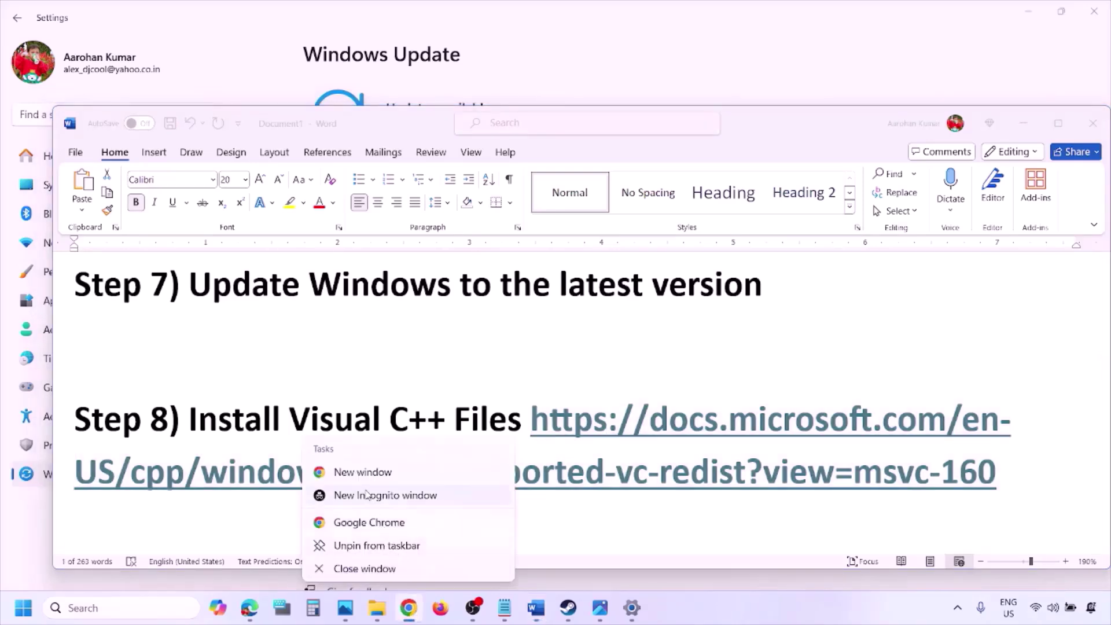
pyautogui.click(363, 472)
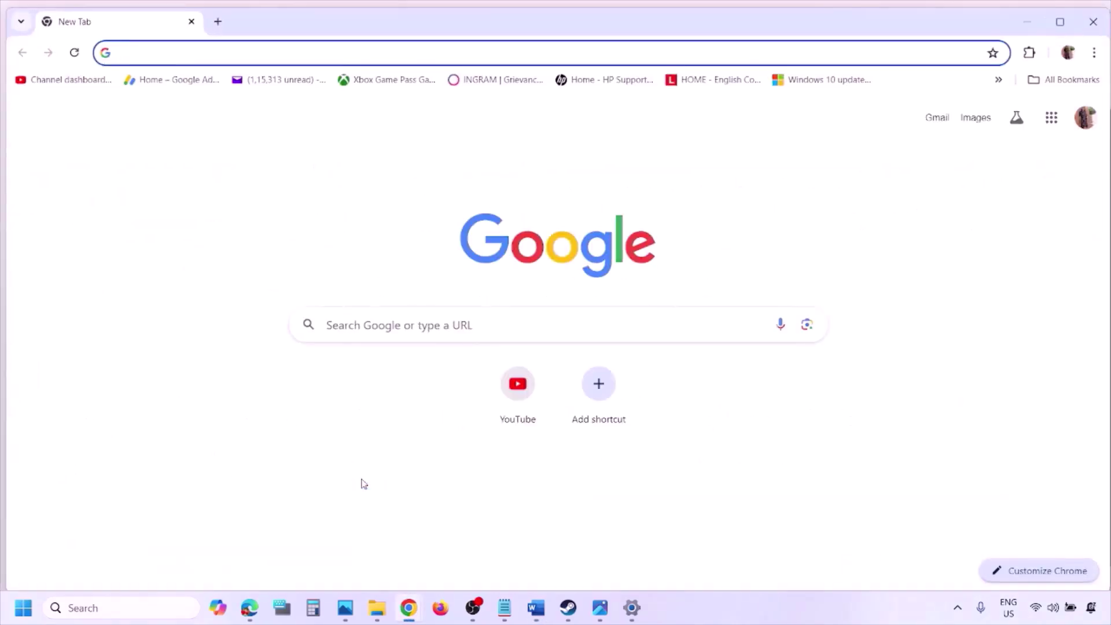
pyautogui.hotkey('ctrl', 'v')
pyautogui.press('Return')
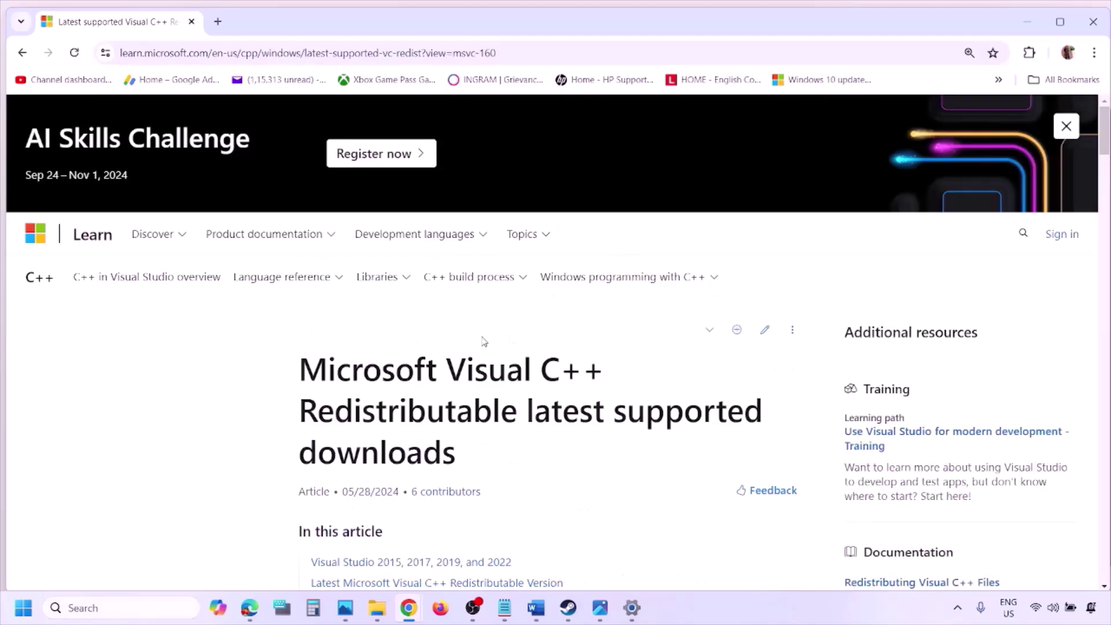
# Step: Find the Visual Studio 2015–2022 section, download the X86 redistributable from its download table and start the Repair in its installer
pyautogui.scroll(-6, 484, 340)
pyautogui.scroll(-4, 484, 340)
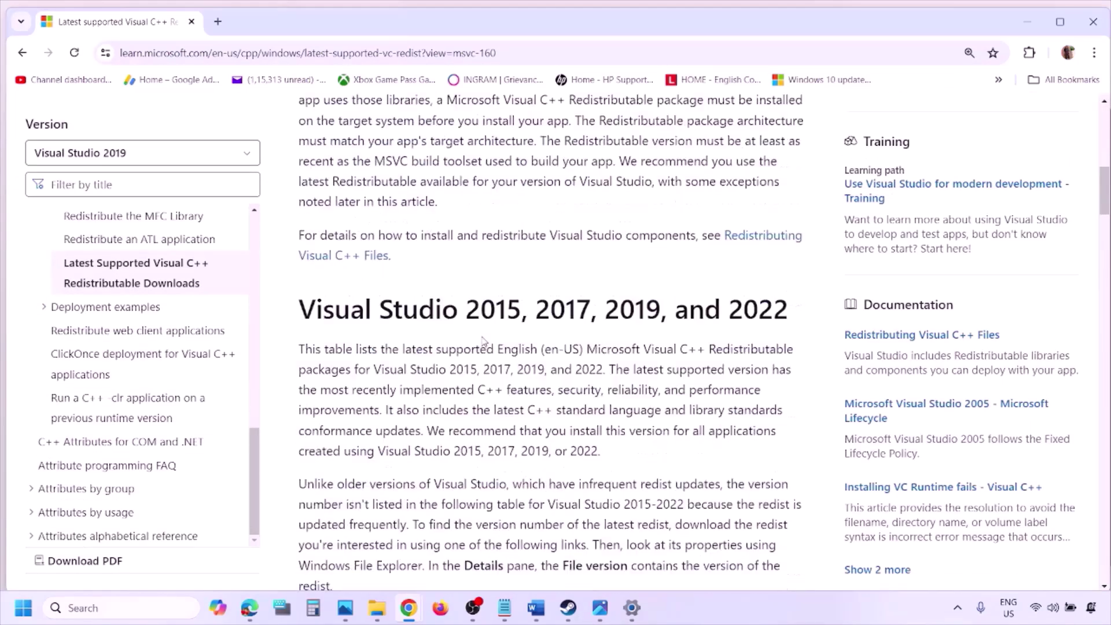
pyautogui.moveTo(357, 315); pyautogui.dragTo(747, 309)
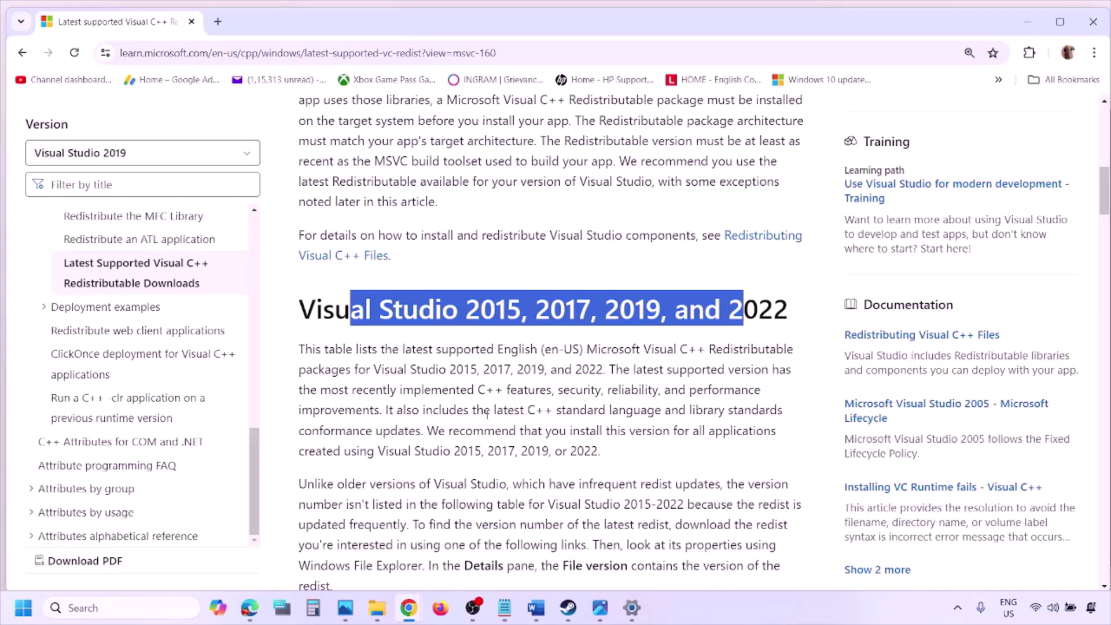
pyautogui.scroll(-10, 487, 414)
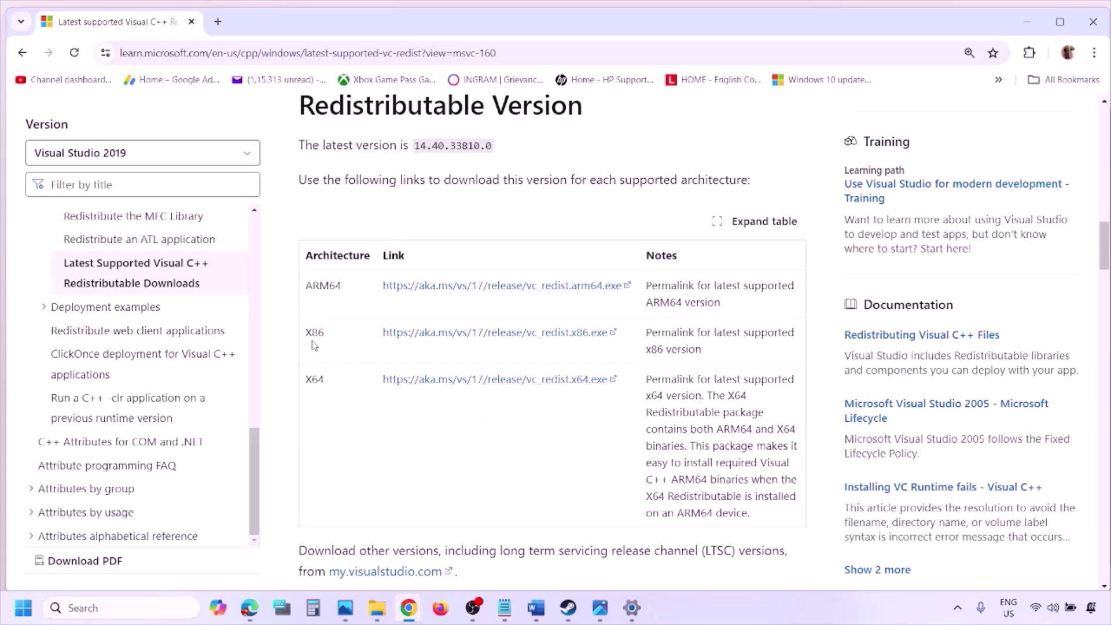
pyautogui.doubleClick(314, 333)
pyautogui.doubleClick(317, 379)
pyautogui.moveTo(305, 333); pyautogui.dragTo(546, 345)
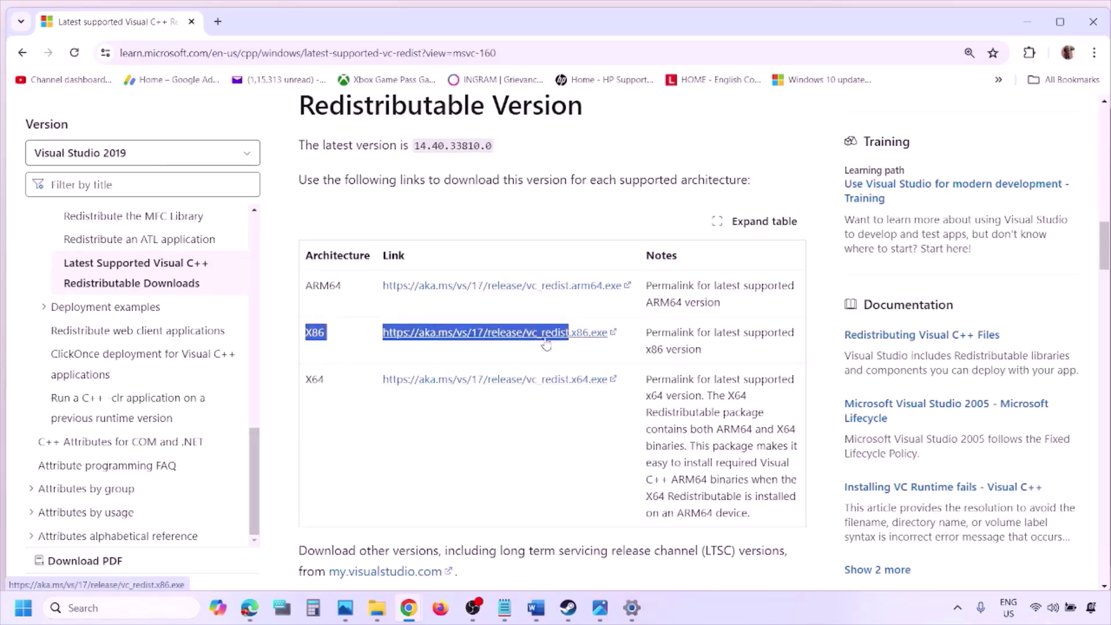
pyautogui.click(546, 345)
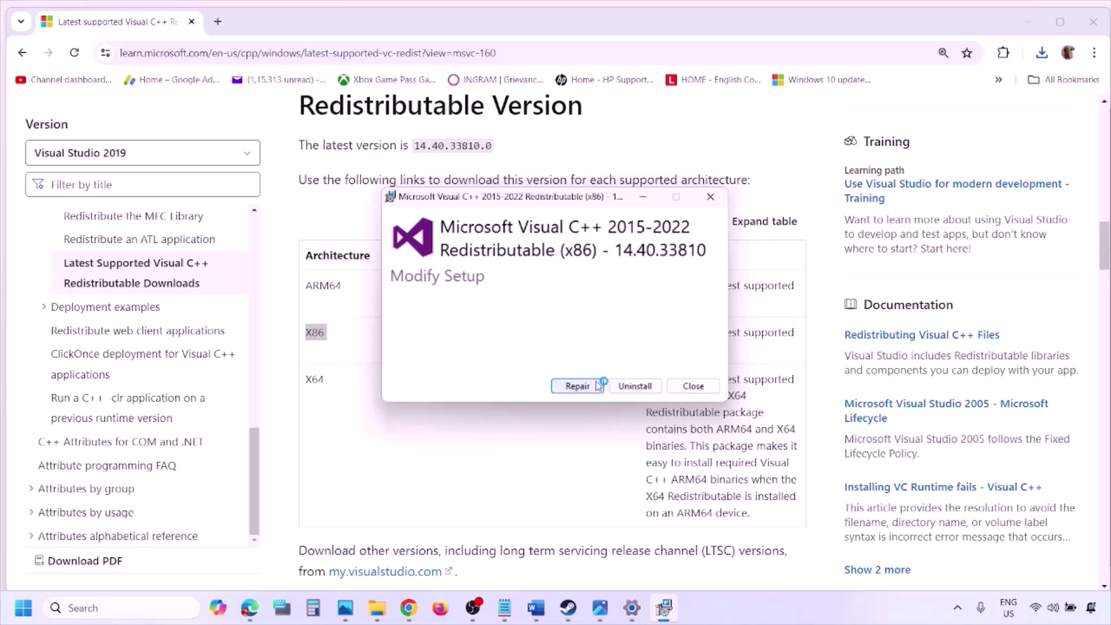
pyautogui.click(579, 386)
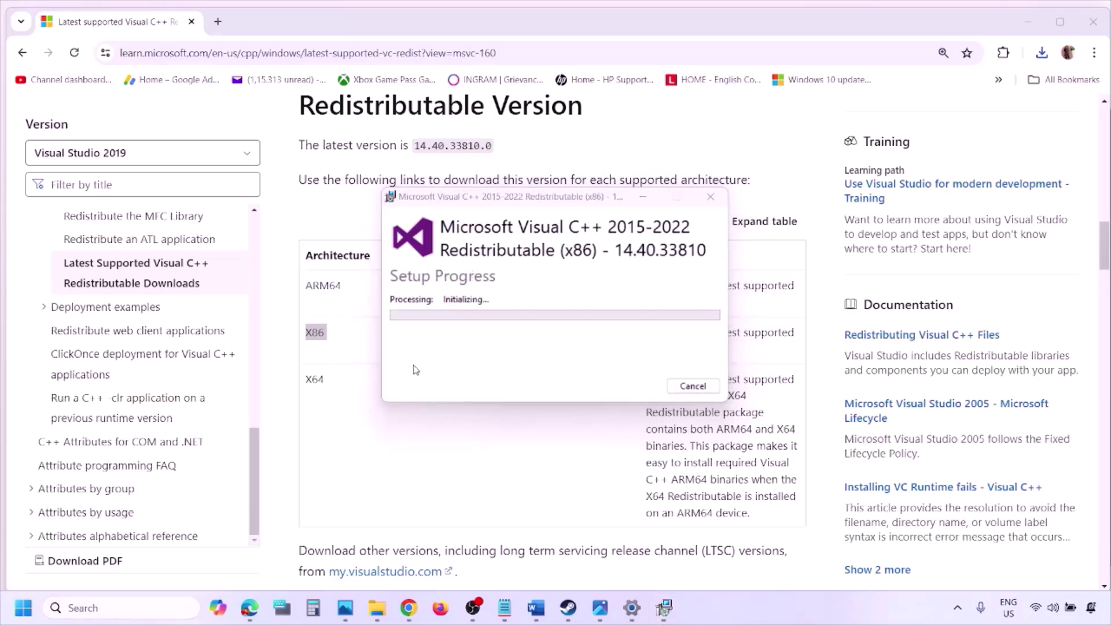
# Step: Download the X64 Visual C++ redistributable, minimize the x86 setup window and start the Repair in the x64 installer
pyautogui.doubleClick(314, 382)
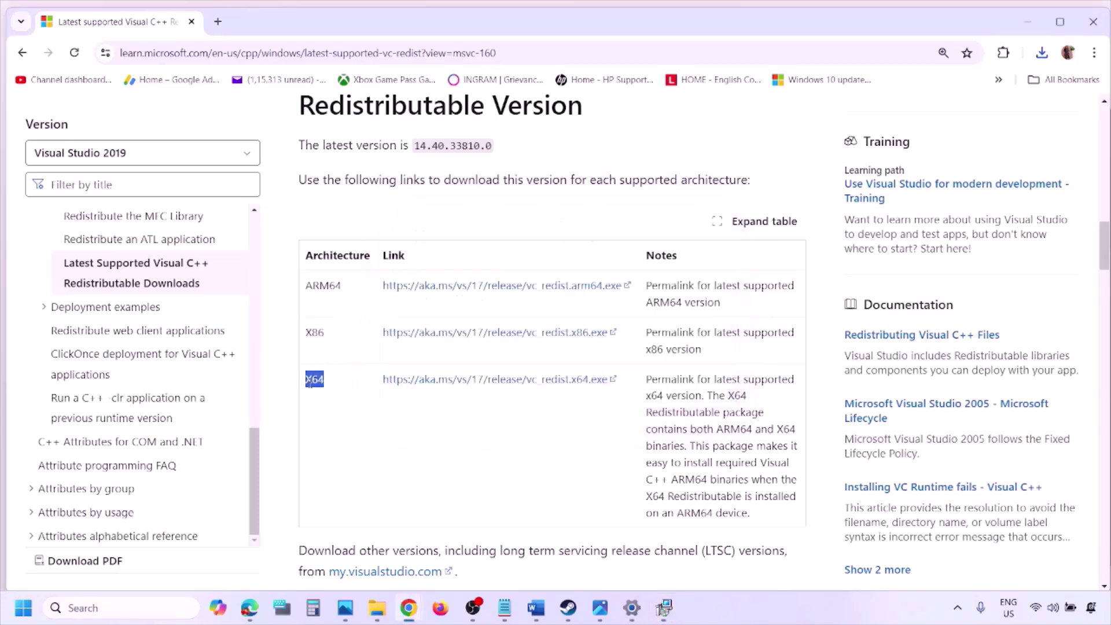
pyautogui.click(504, 385)
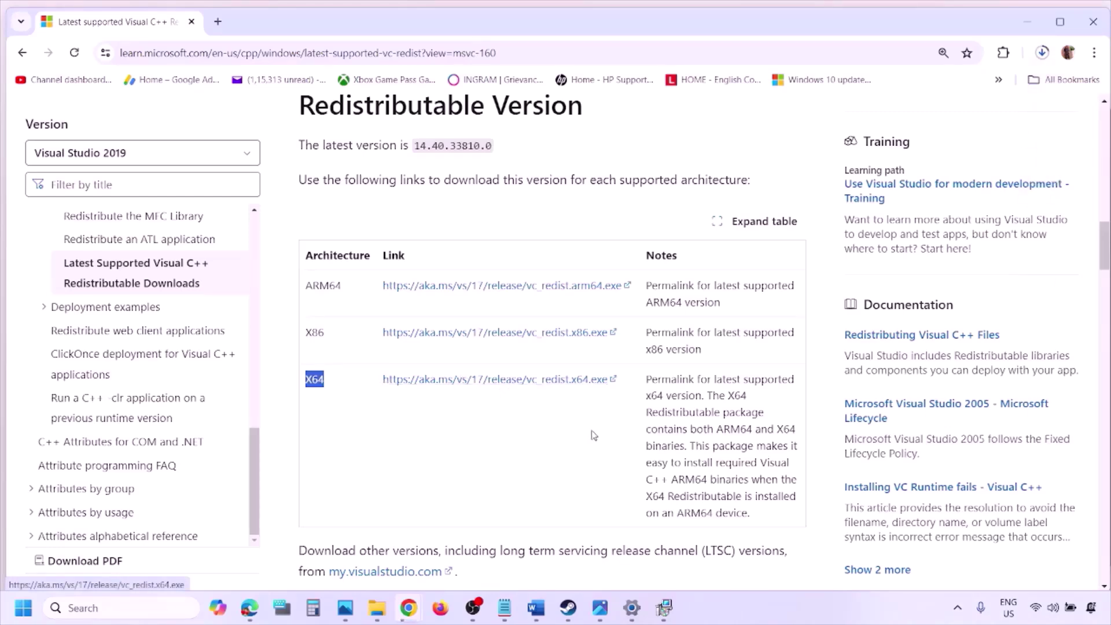
pyautogui.click(670, 610)
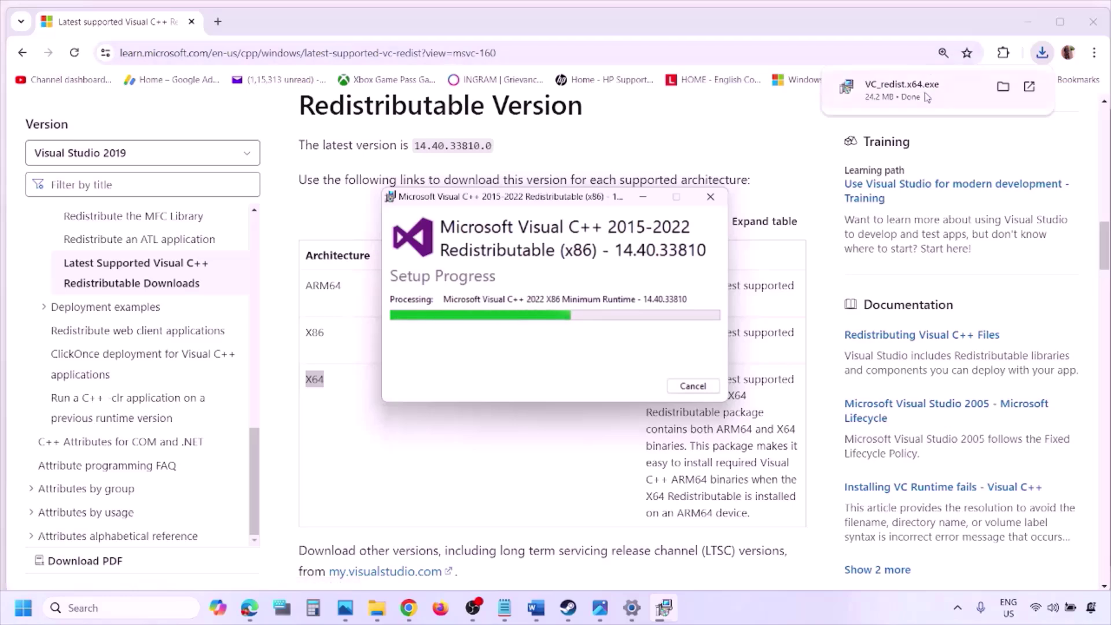
pyautogui.click(642, 197)
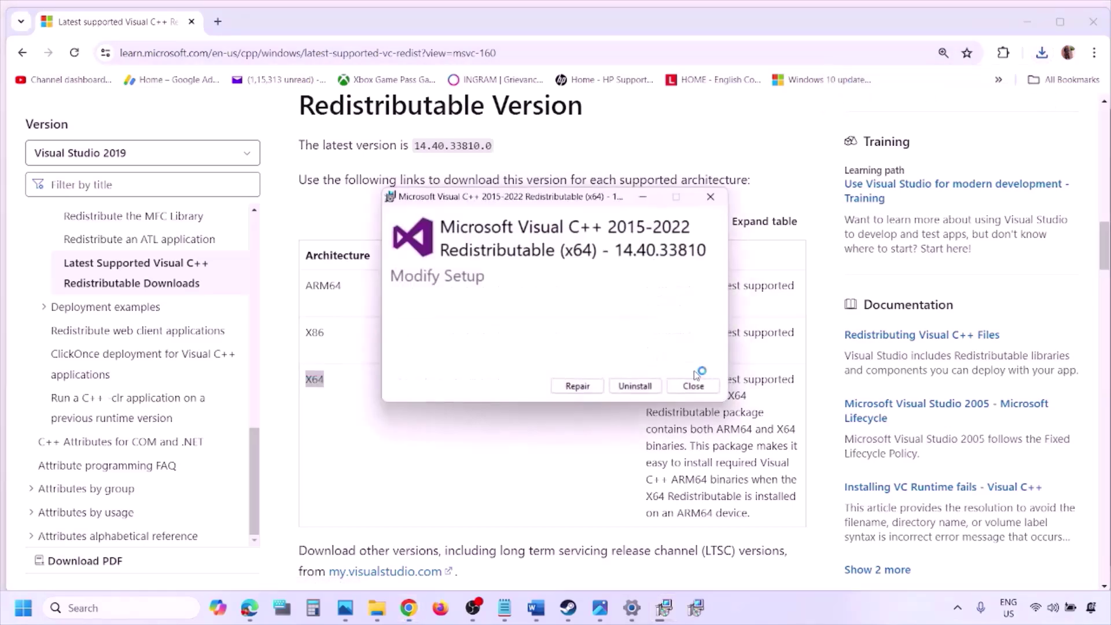
pyautogui.click(579, 386)
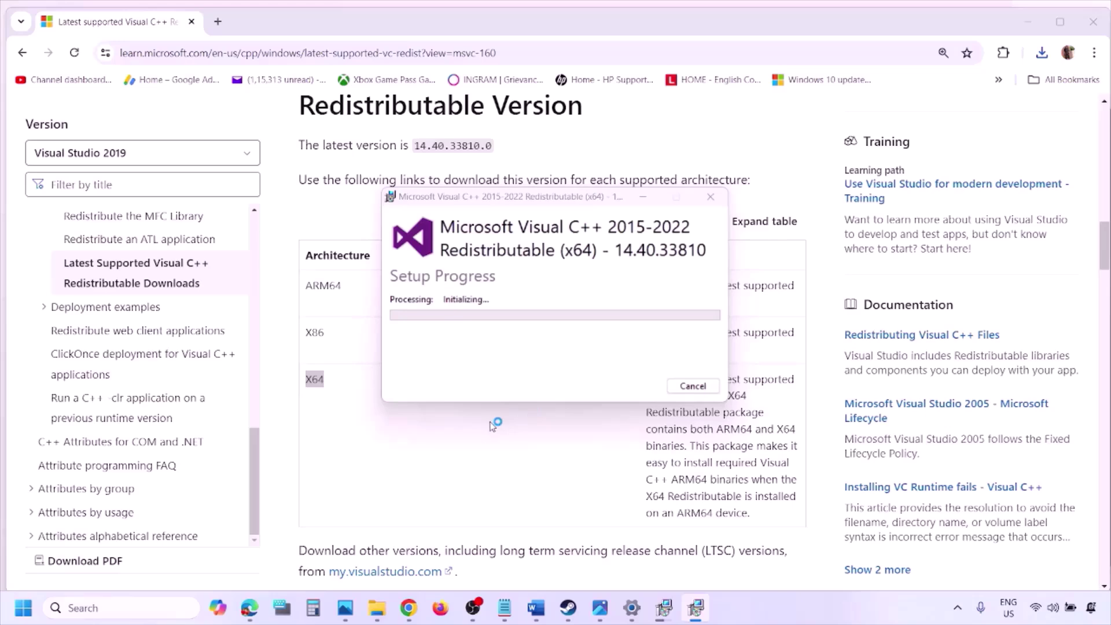
# Step: Place the x86 and x64 setup windows side by side to view their progress, and return to the browser page
pyautogui.click(671, 610)
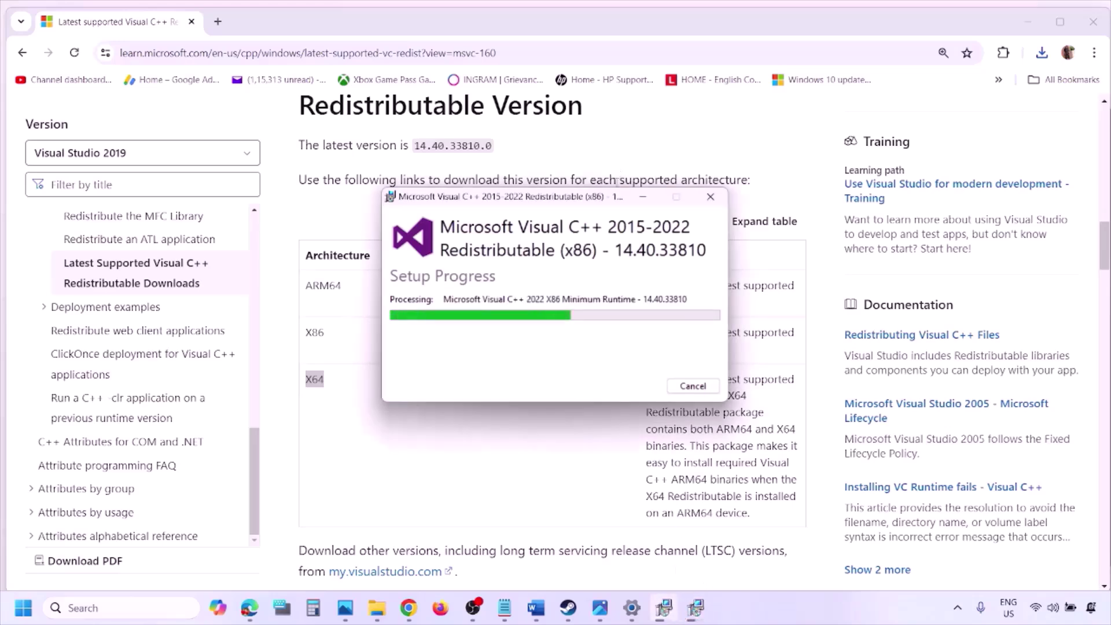
pyautogui.moveTo(611, 196); pyautogui.dragTo(352, 246)
pyautogui.moveTo(578, 197); pyautogui.dragTo(720, 257)
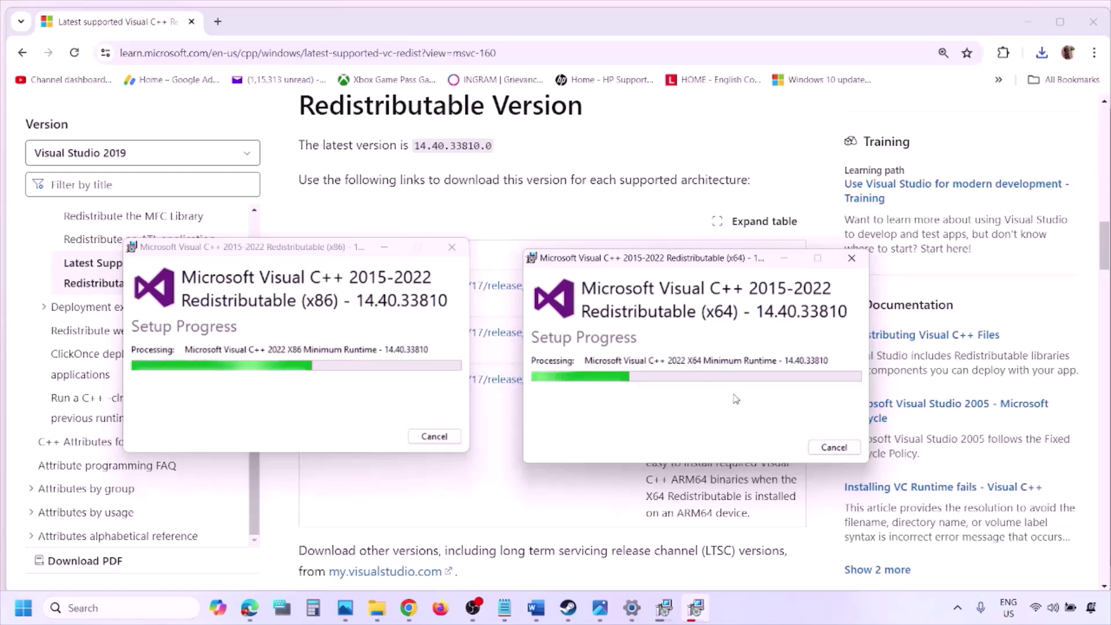
pyautogui.click(488, 500)
# Step: Show the PC's restart option without using it and return to the redistributable download page
pyautogui.click(23, 608)
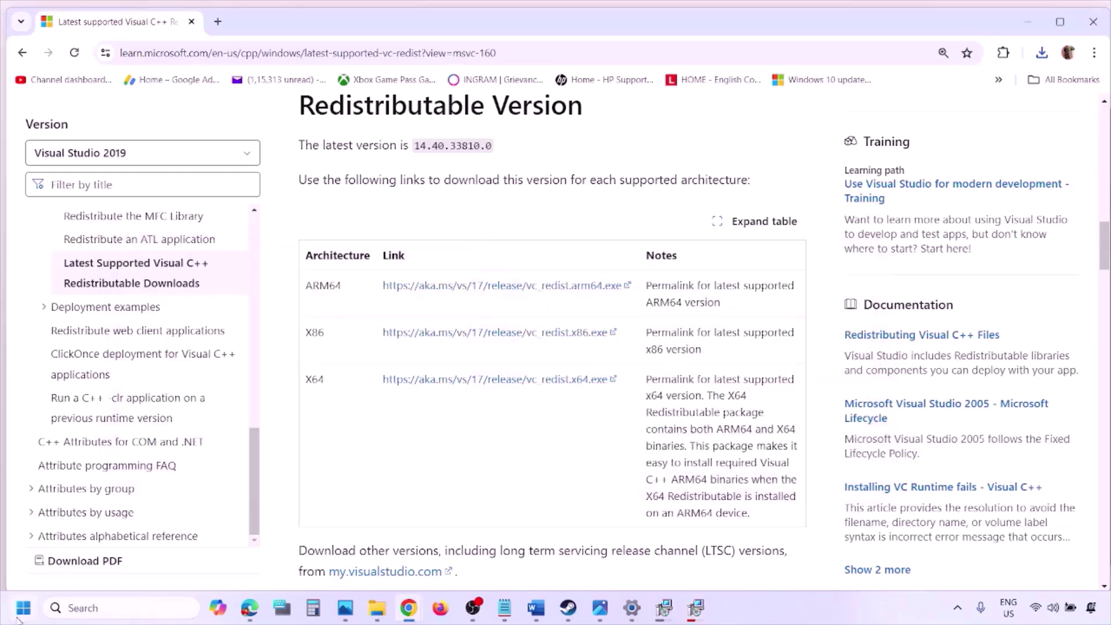
pyautogui.click(422, 559)
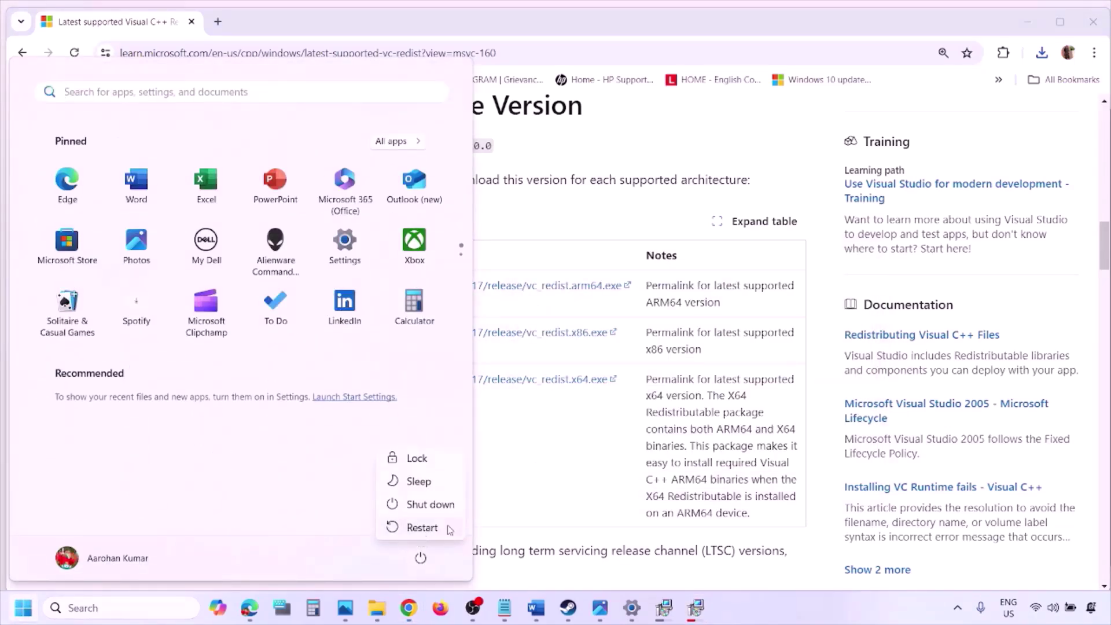
pyautogui.click(576, 492)
pyautogui.click(576, 492)
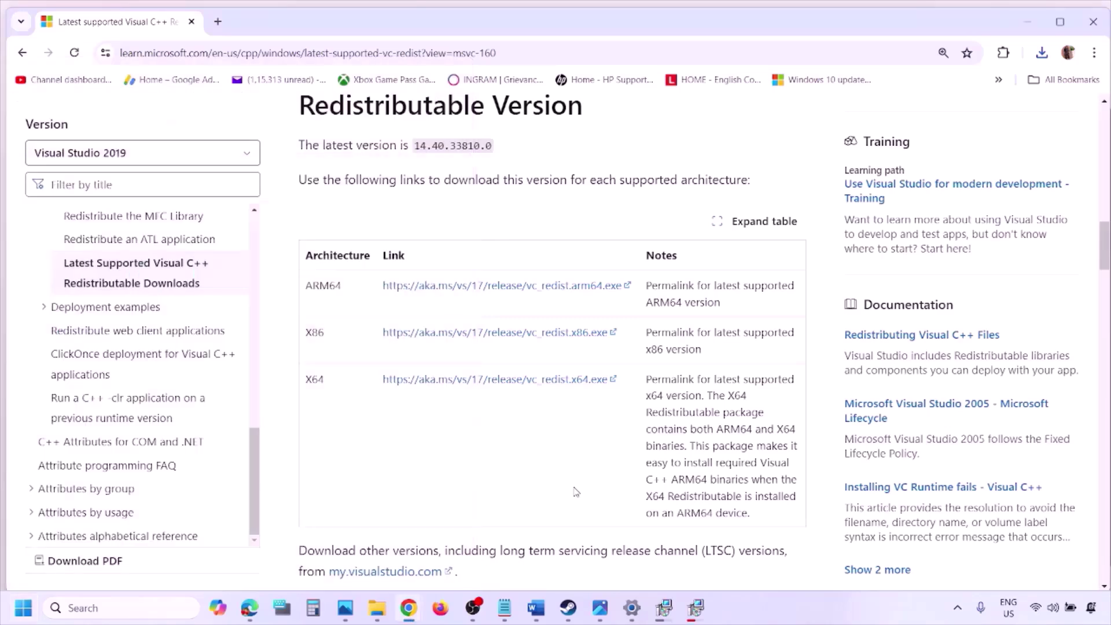
# Step: Switch to the Word document, maximize its window and highlight the Step 9 text on unplugging external devices and USB adapters
pyautogui.click(535, 608)
pyautogui.scroll(-5, 476, 392)
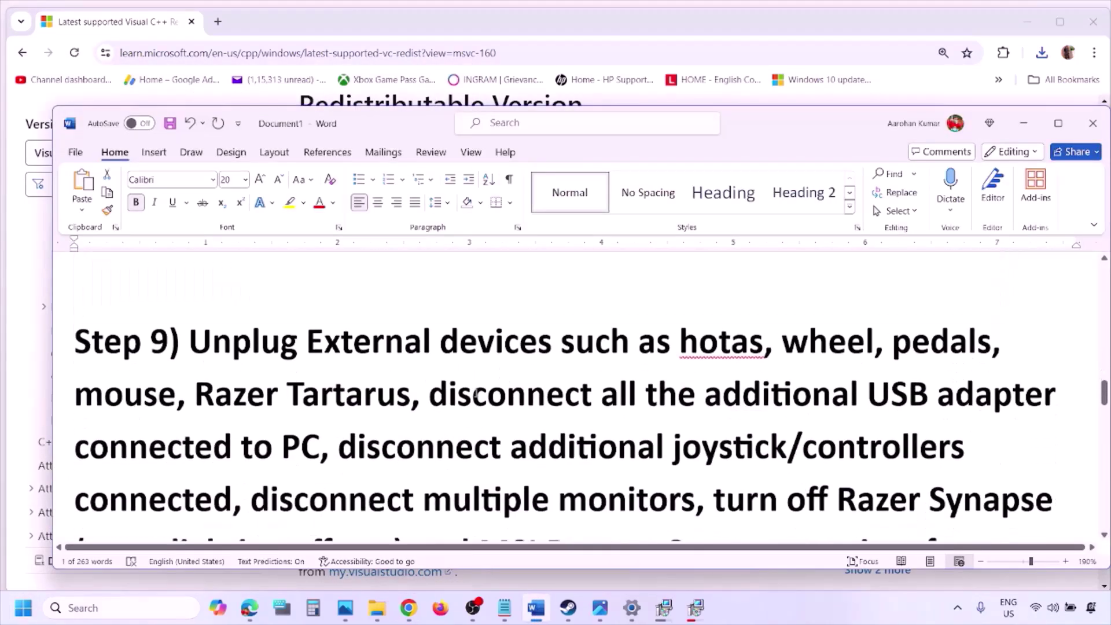
pyautogui.click(1061, 124)
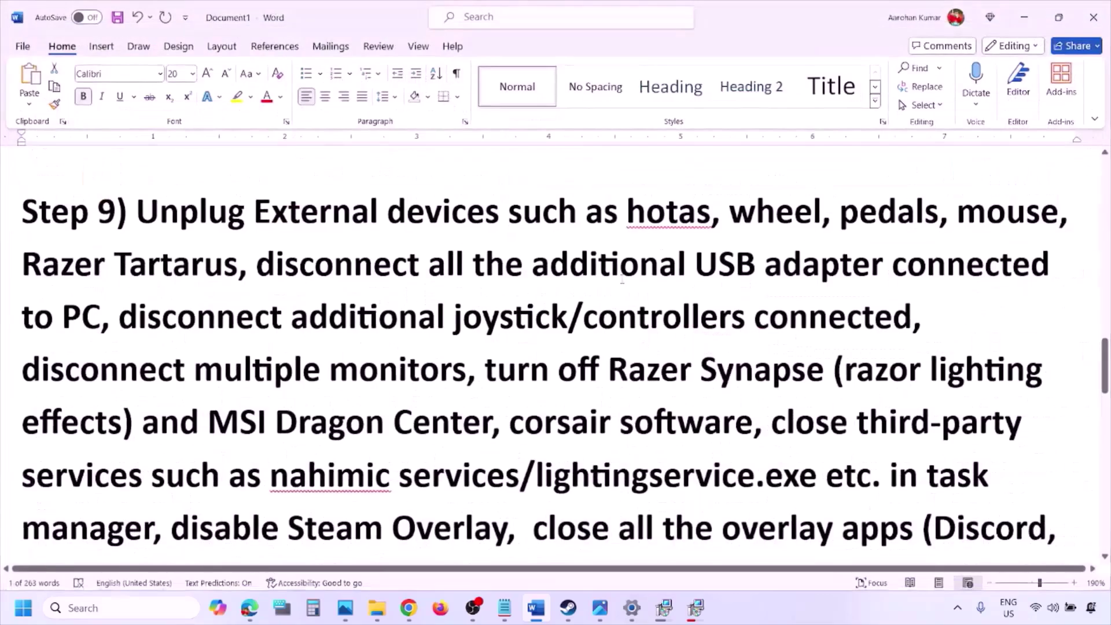
pyautogui.moveTo(141, 216); pyautogui.dragTo(824, 265)
pyautogui.click(823, 263)
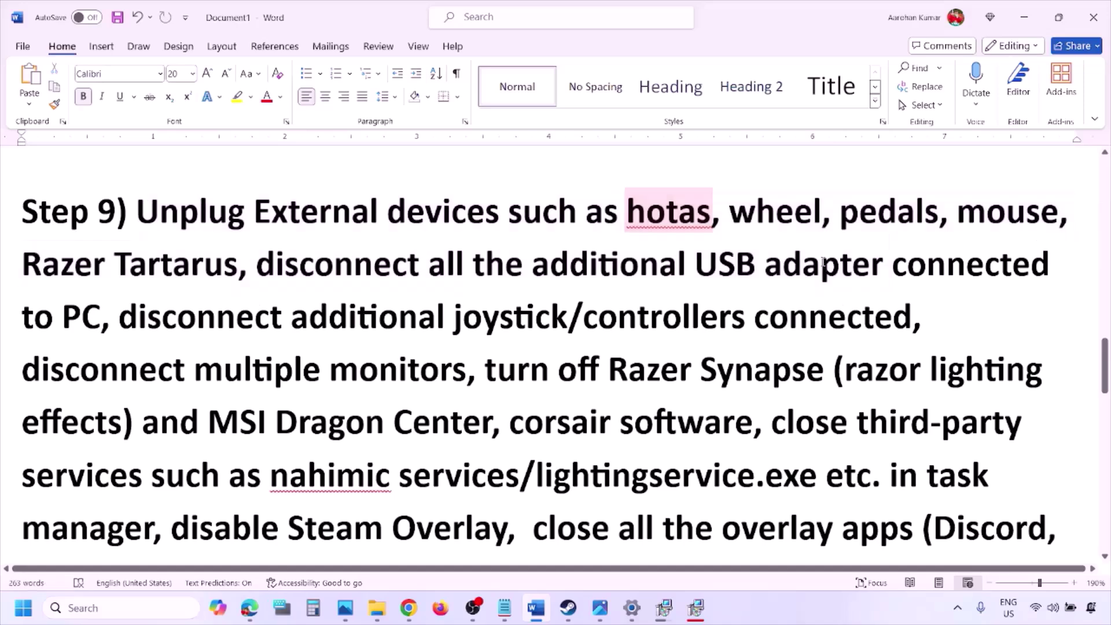
# Step: Highlight the Step 9 instructions one by one, from disconnecting additional controllers and multiple monitors to disabling the Steam Overlay
pyautogui.moveTo(127, 316); pyautogui.dragTo(911, 321)
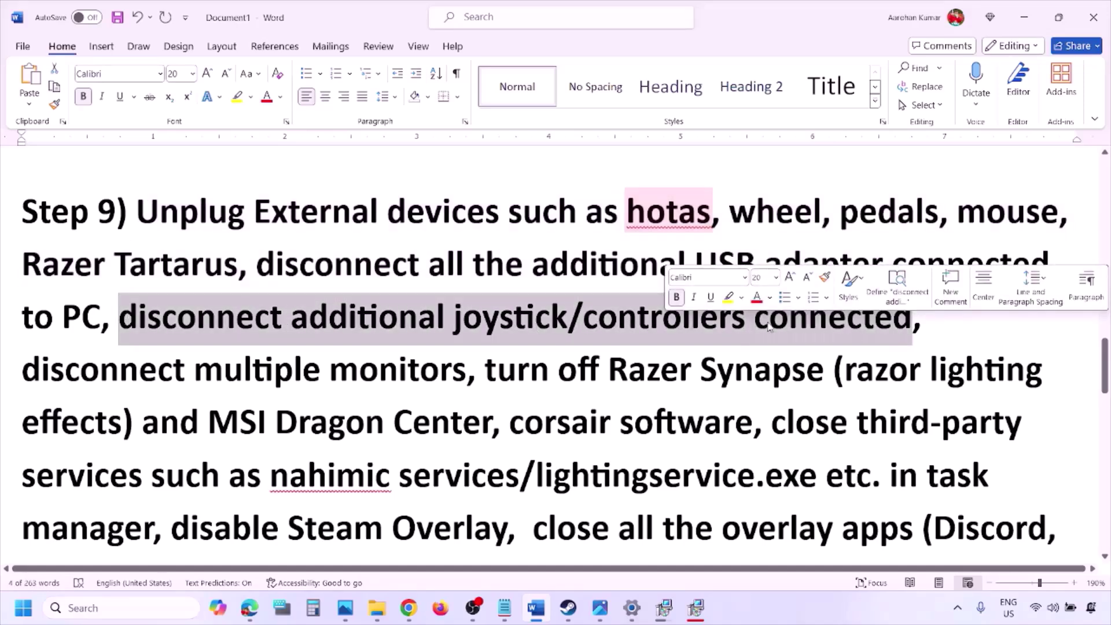
pyautogui.click(739, 347)
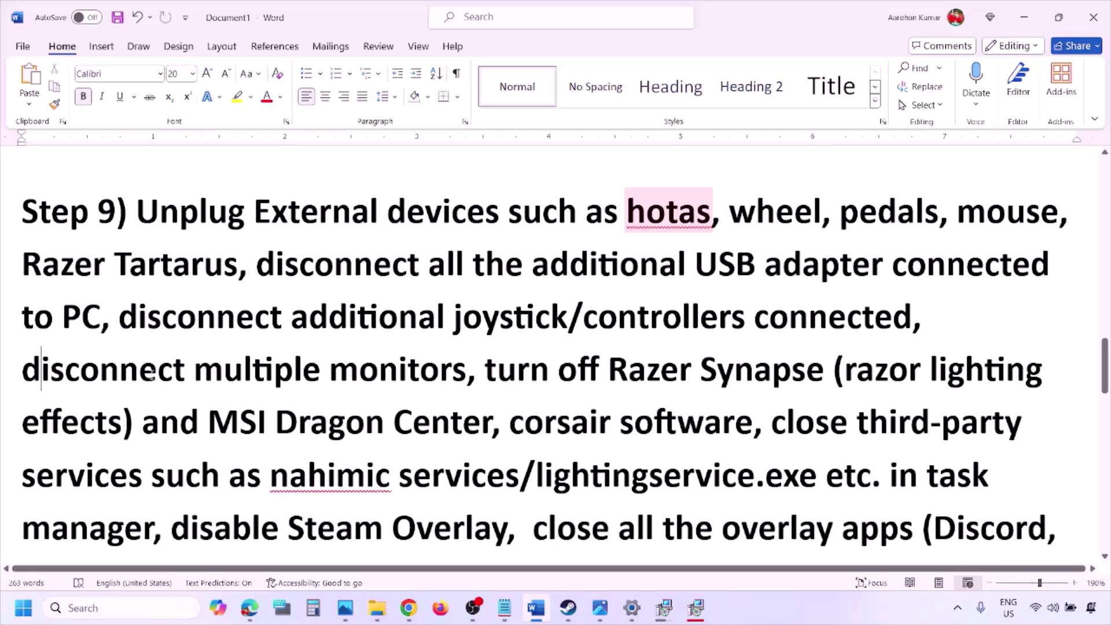
pyautogui.moveTo(152, 375); pyautogui.dragTo(384, 375)
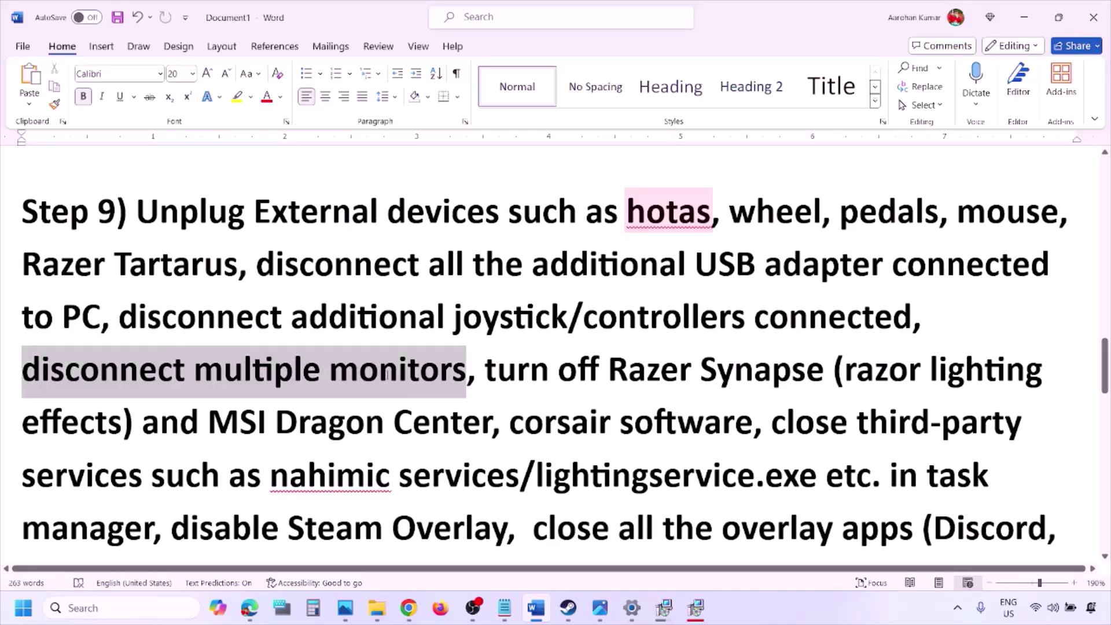
pyautogui.scroll(-1, 488, 305)
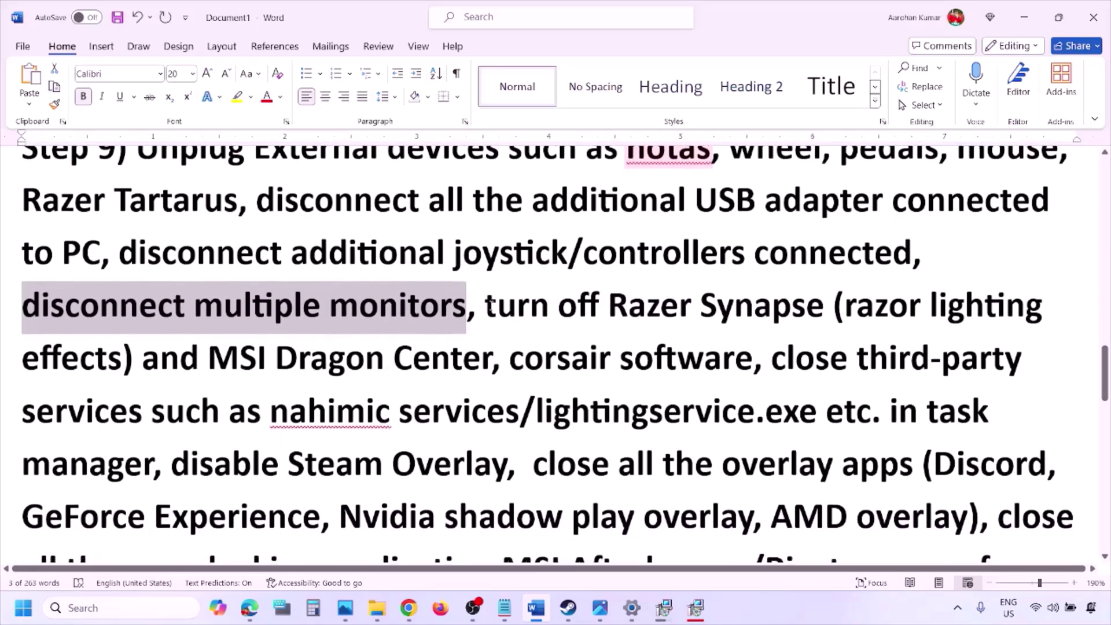
pyautogui.moveTo(486, 305); pyautogui.dragTo(155, 471)
pyautogui.scroll(-1, 223, 417)
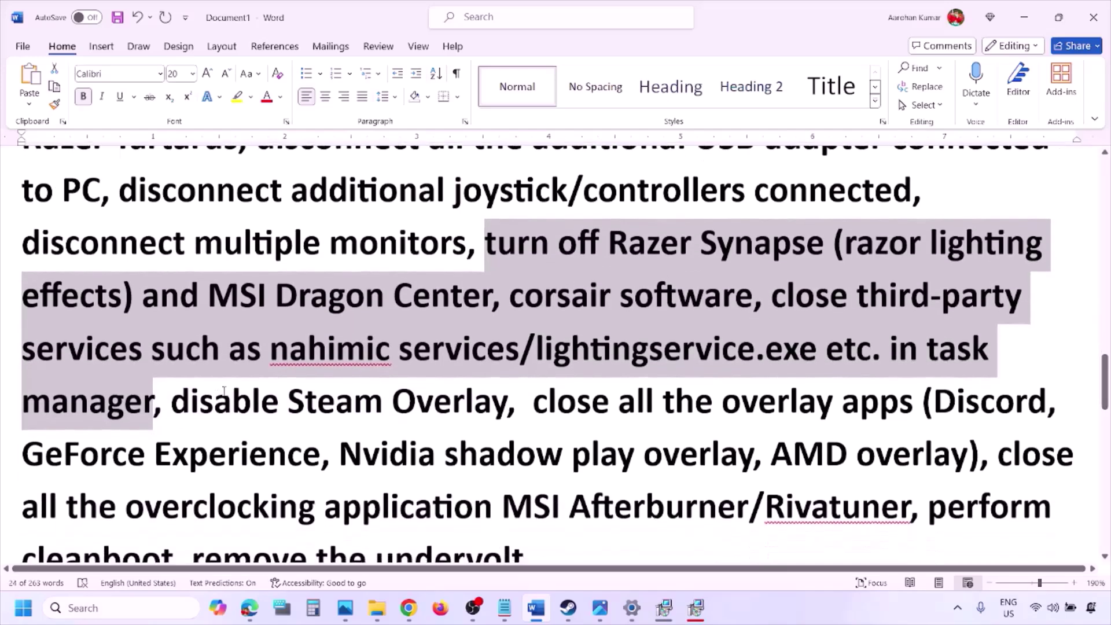
pyautogui.moveTo(172, 401); pyautogui.dragTo(507, 401)
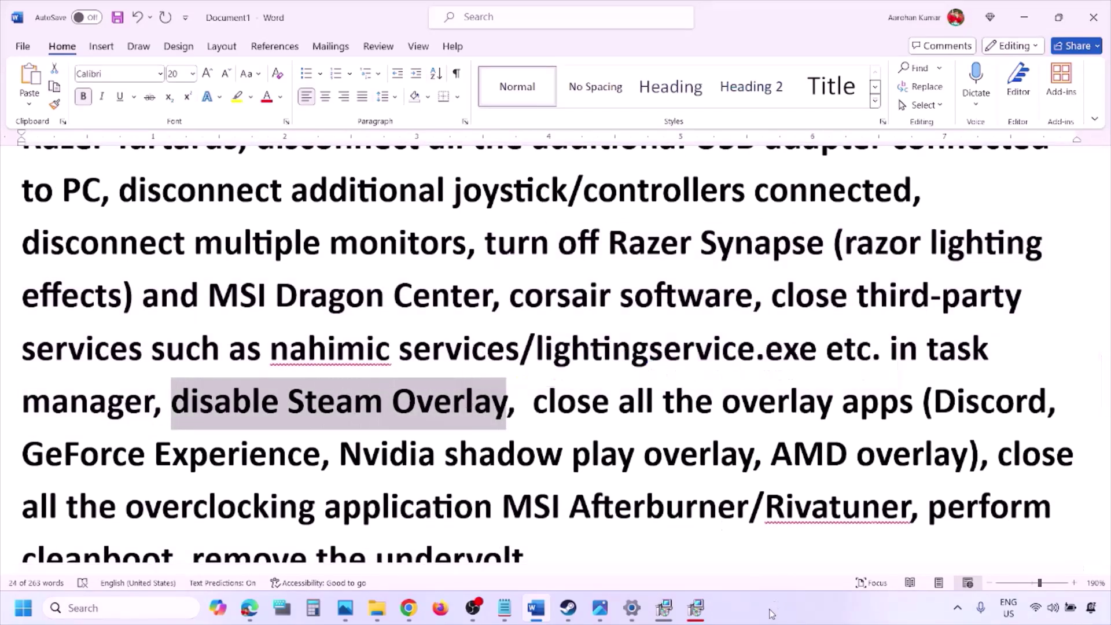
# Step: View the Steam library screenshot 0.png in Photos and the image after it, and return to Step 9 in Word
pyautogui.click(769, 615)
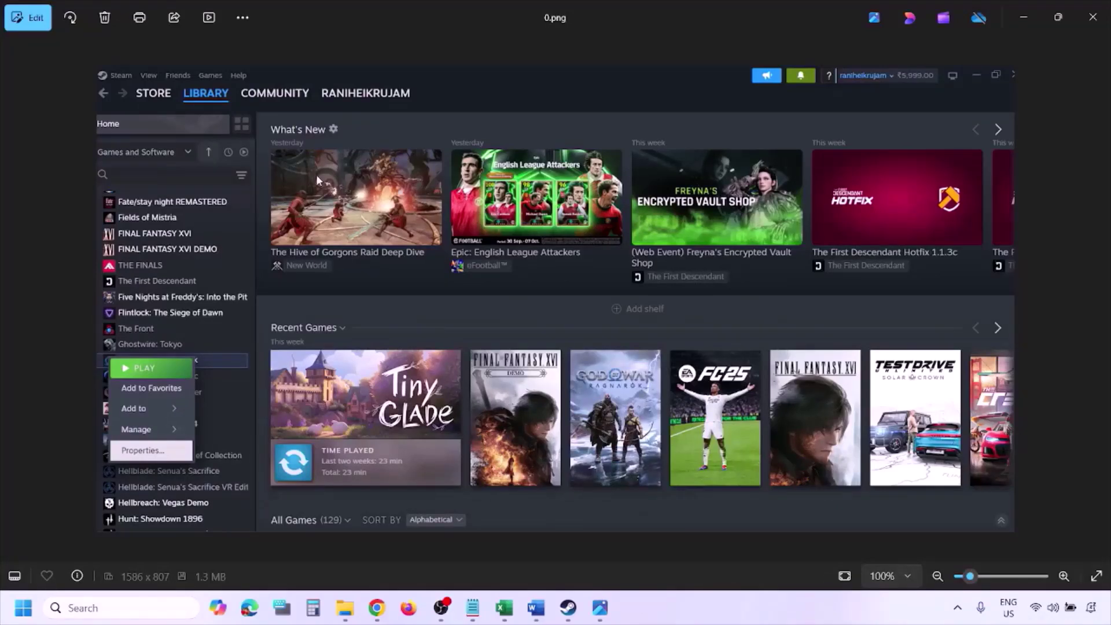
pyautogui.hotkey('ctrl', '+')
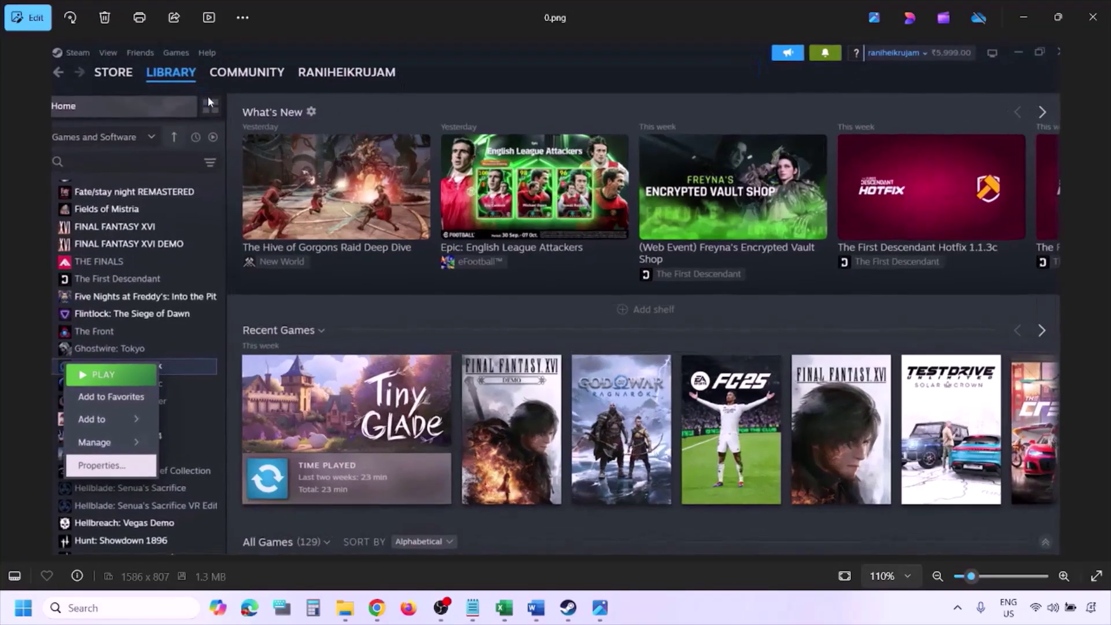
pyautogui.hotkey('ctrl', '-')
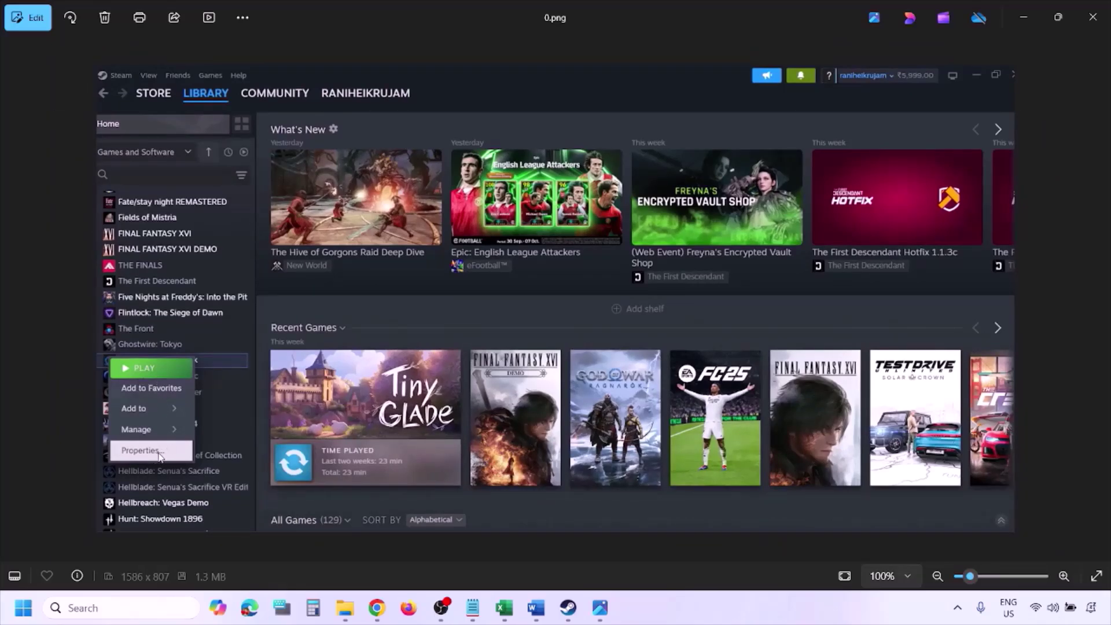
pyautogui.press('Right')
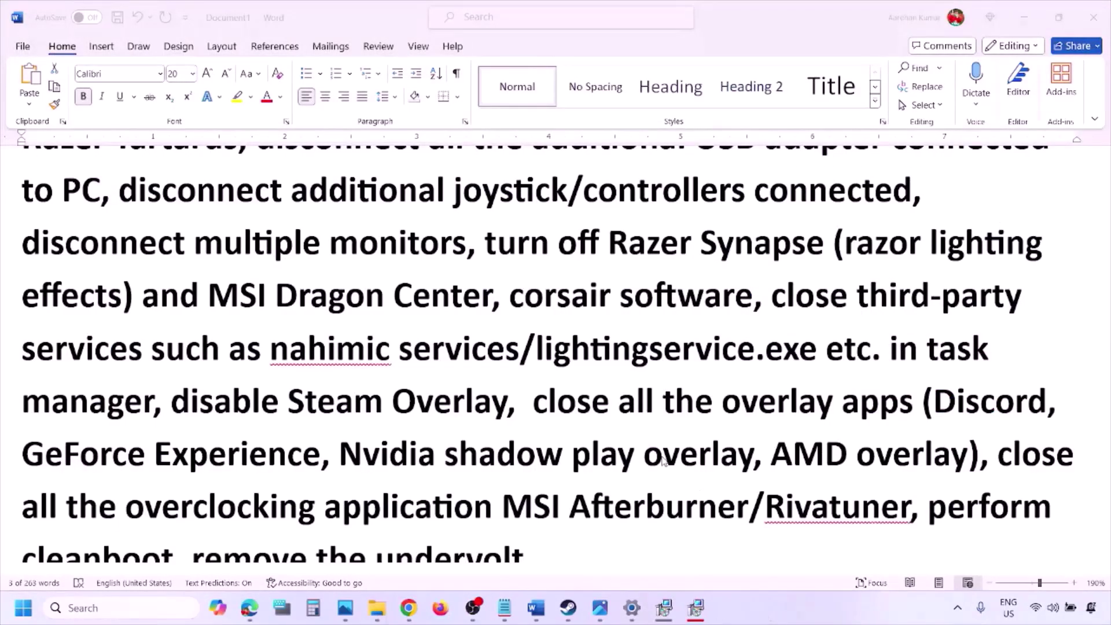
pyautogui.scroll(-2, 664, 461)
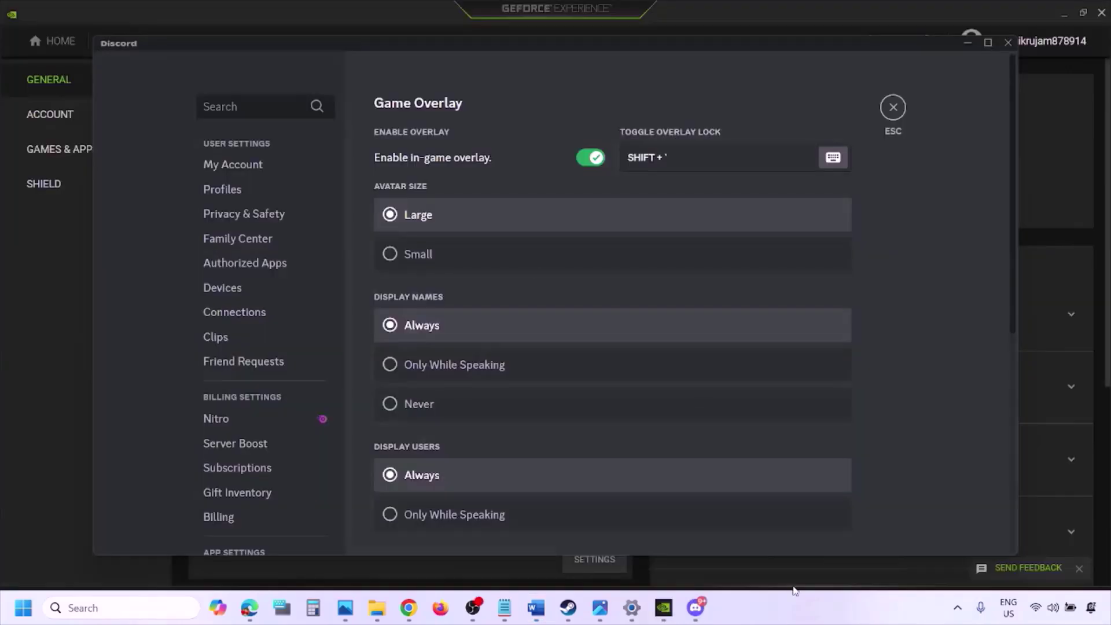
# Step: Turn off the in-game overlay in Discord's Game Overlay settings and in GeForce Experience's General settings
pyautogui.scroll(-10, 272, 311)
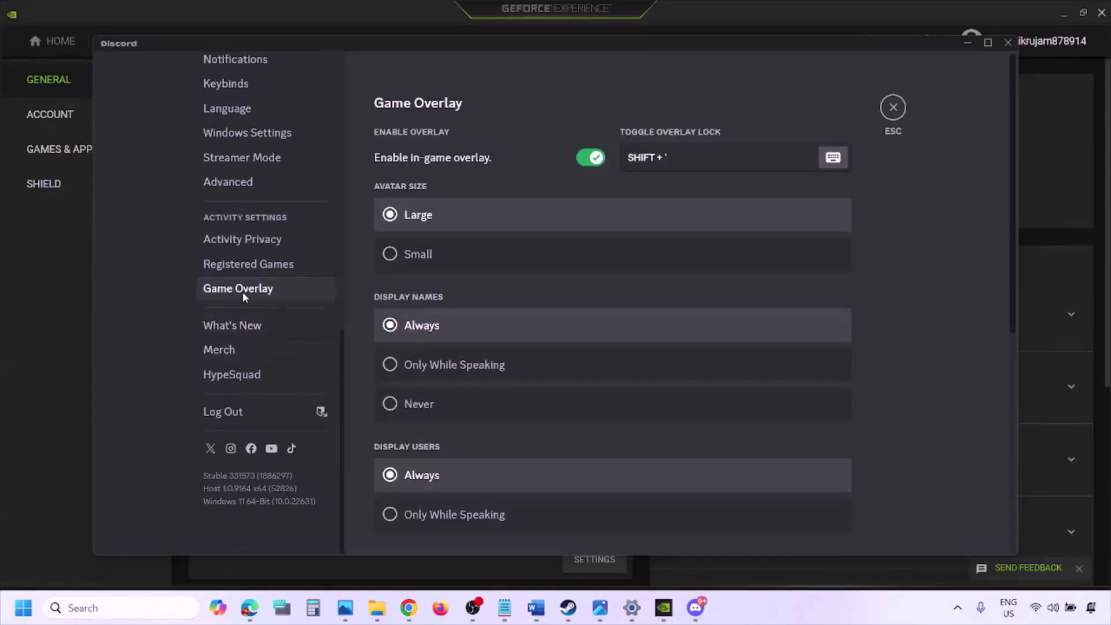
pyautogui.click(259, 294)
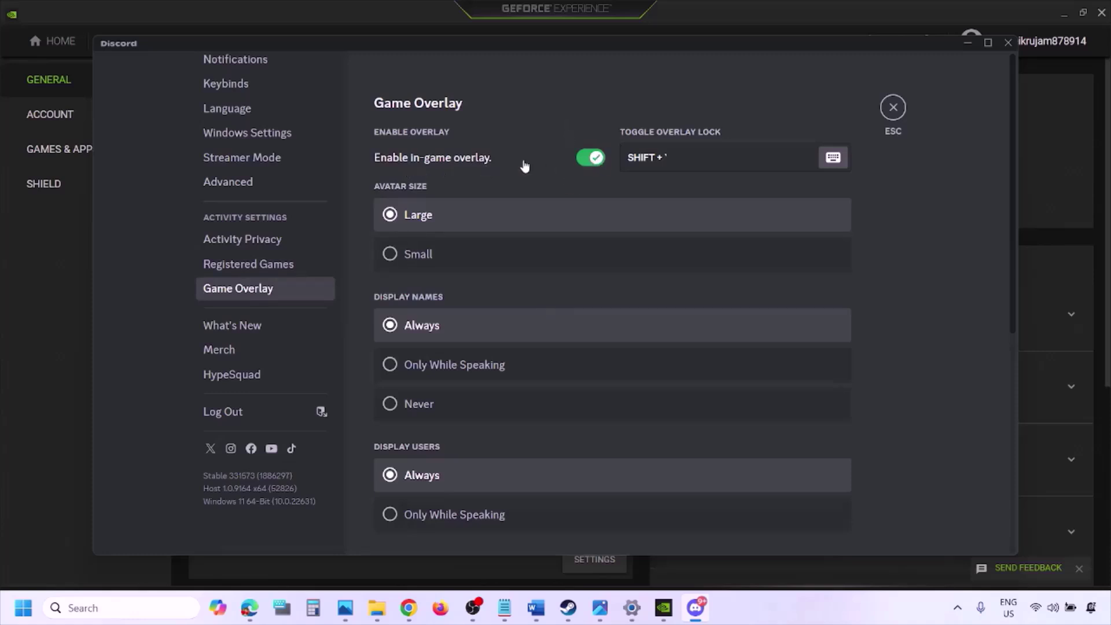
pyautogui.click(583, 161)
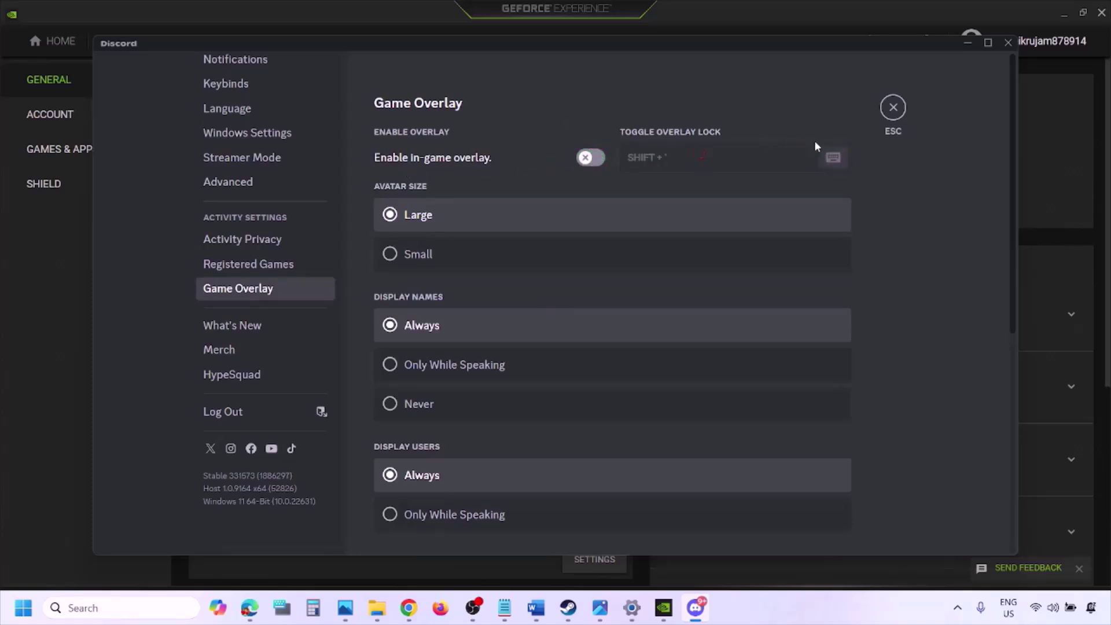
pyautogui.click(668, 611)
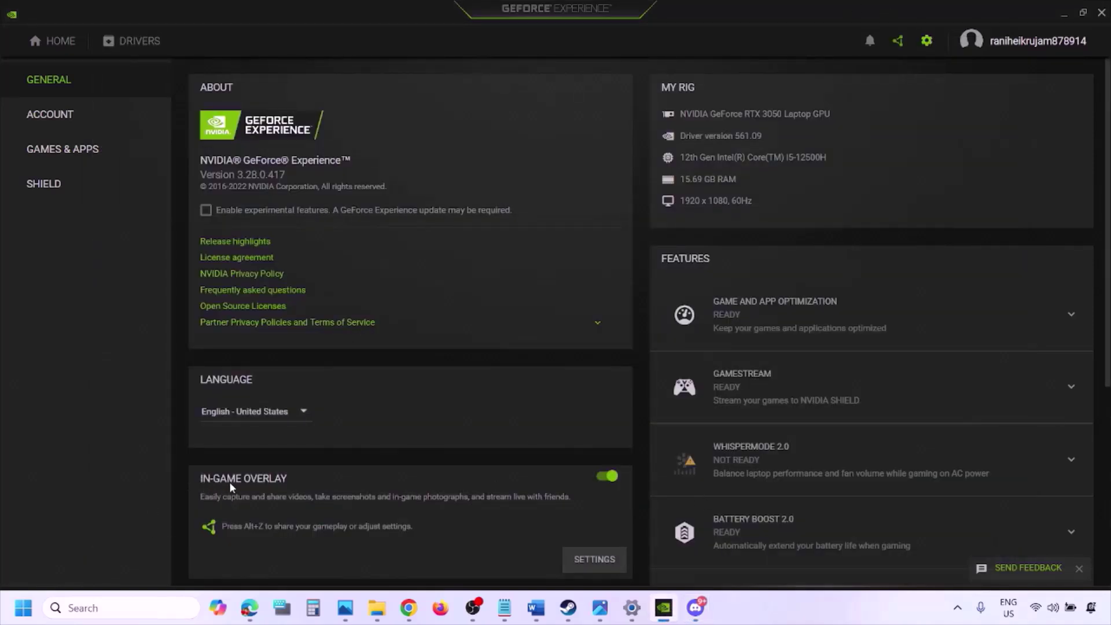
pyautogui.click(605, 478)
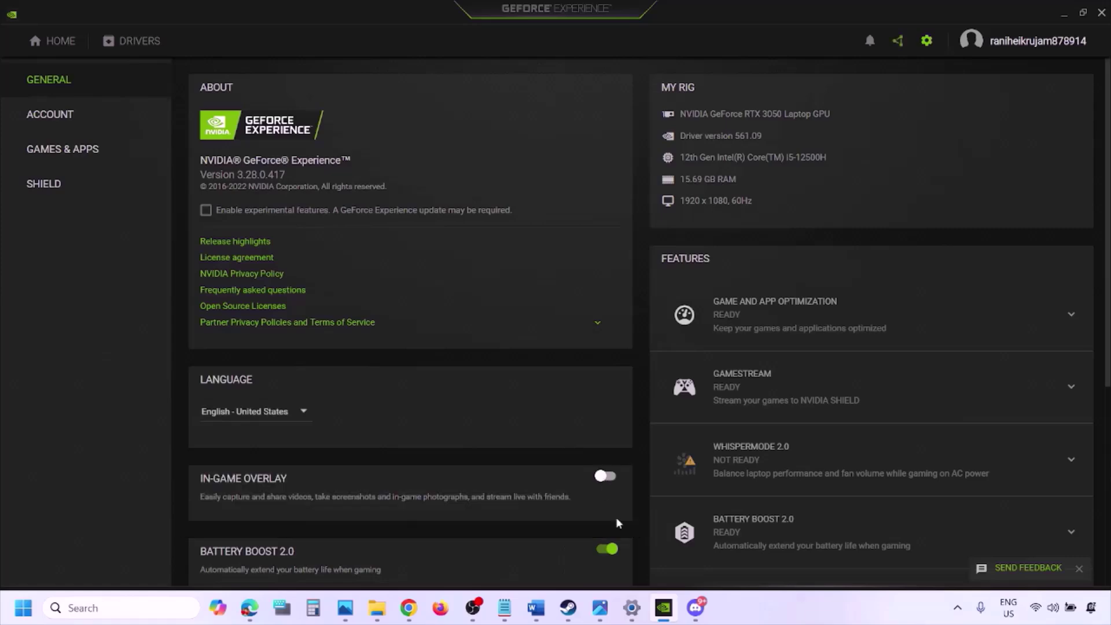
# Step: Return to the Word document and highlight the Step 9 instruction "close all the overlay apps"
pyautogui.click(536, 607)
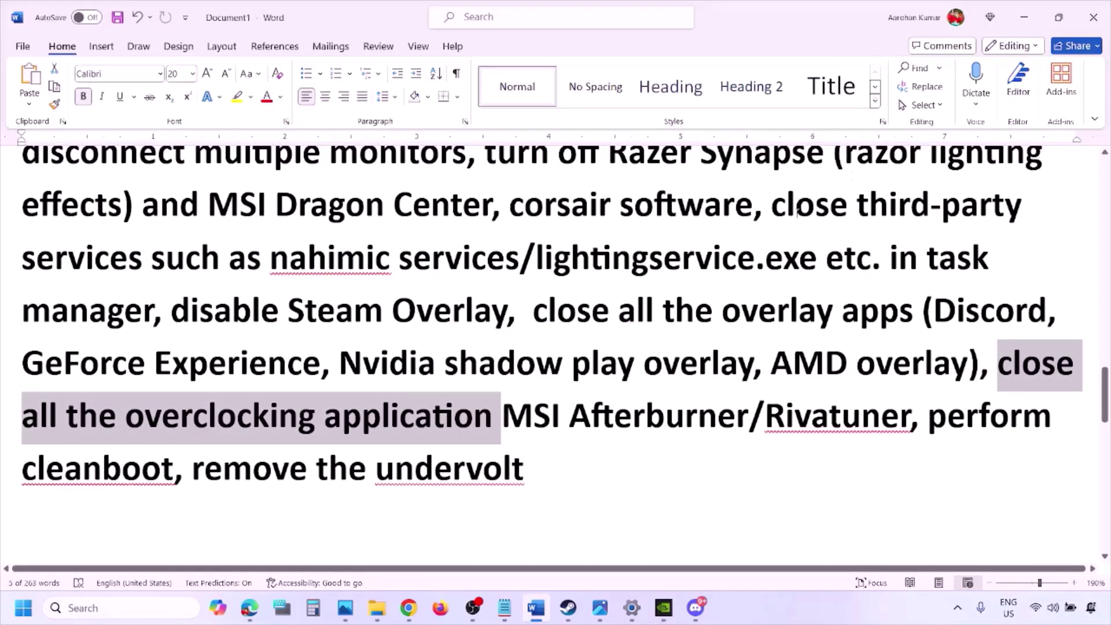
pyautogui.scroll(2, 797, 212)
pyautogui.scroll(-1, 553, 338)
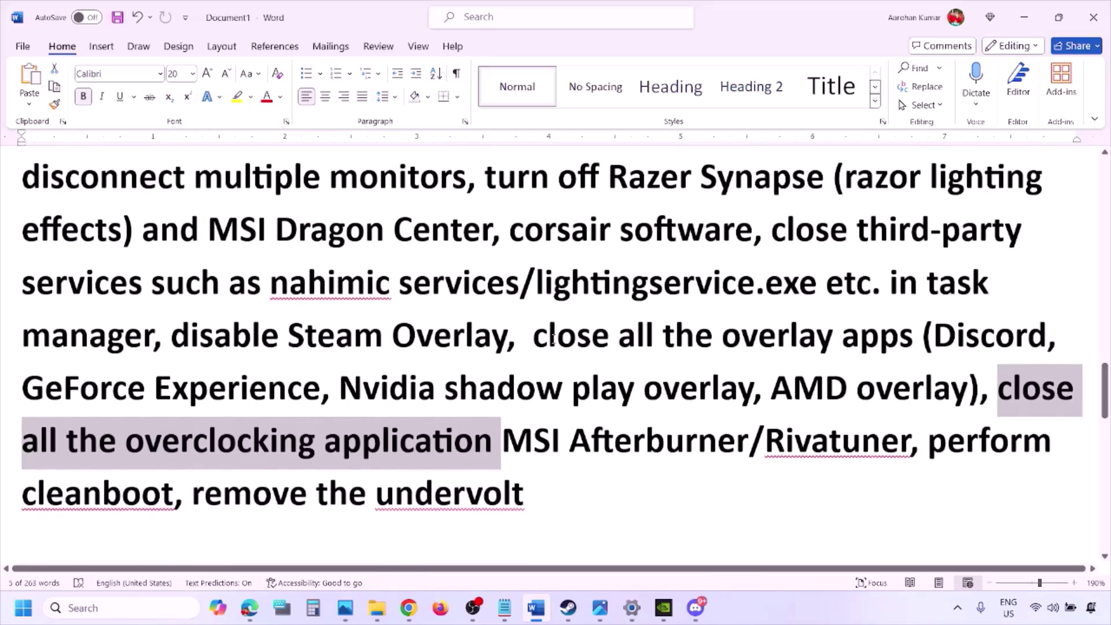
pyautogui.moveTo(549, 339); pyautogui.dragTo(868, 348)
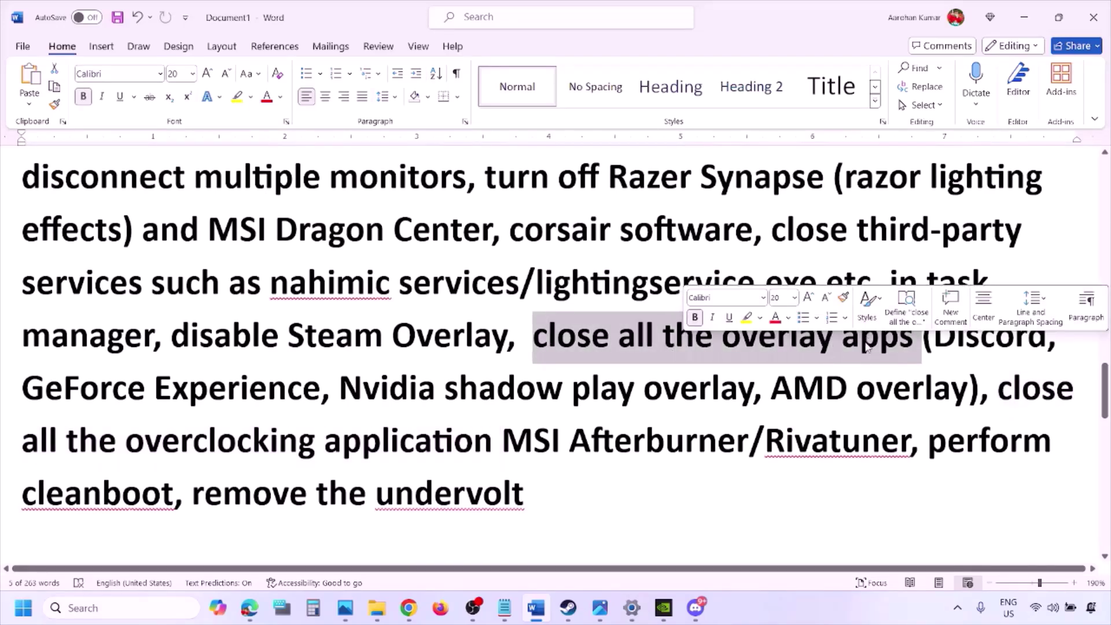
pyautogui.click(610, 339)
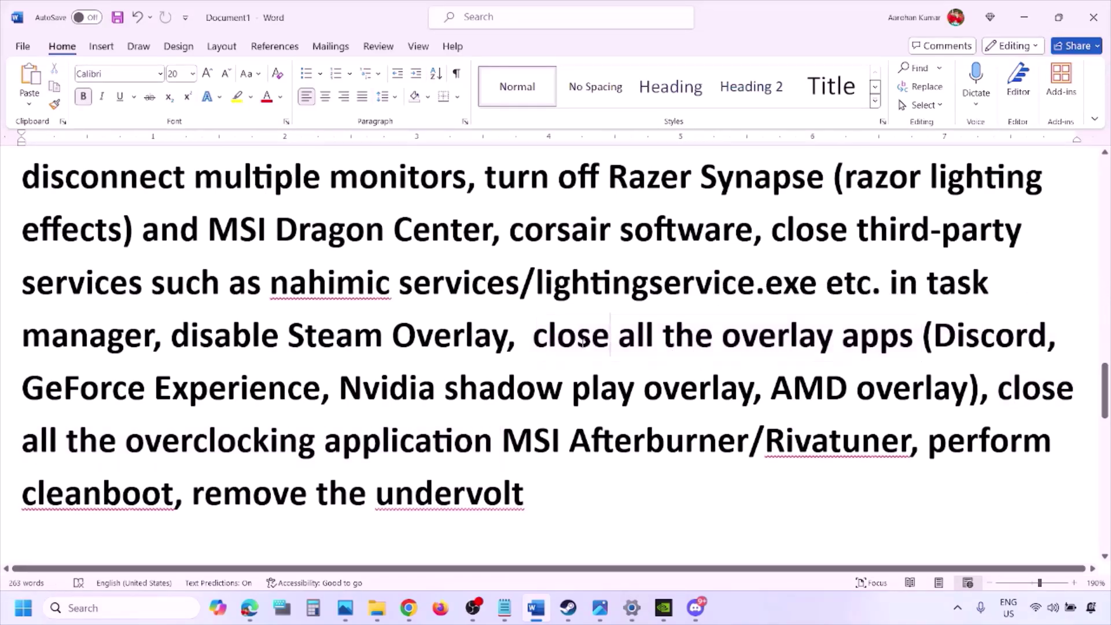
pyautogui.moveTo(537, 338); pyautogui.dragTo(917, 343)
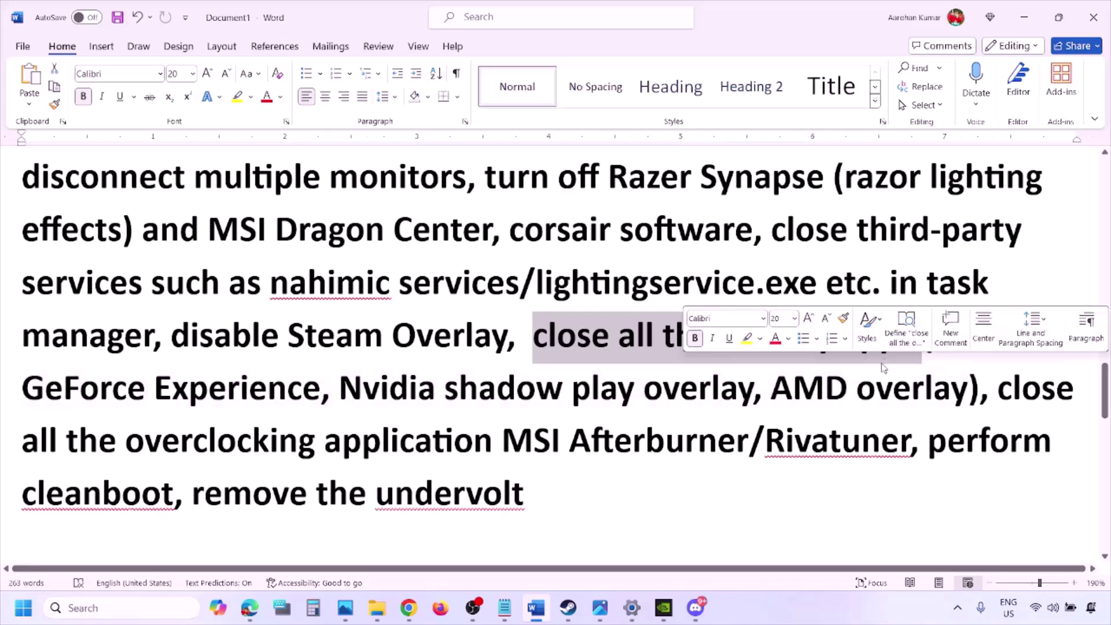
# Step: Quit Discord and the NVIDIA GeForce Experience app running in the background
pyautogui.click(958, 607)
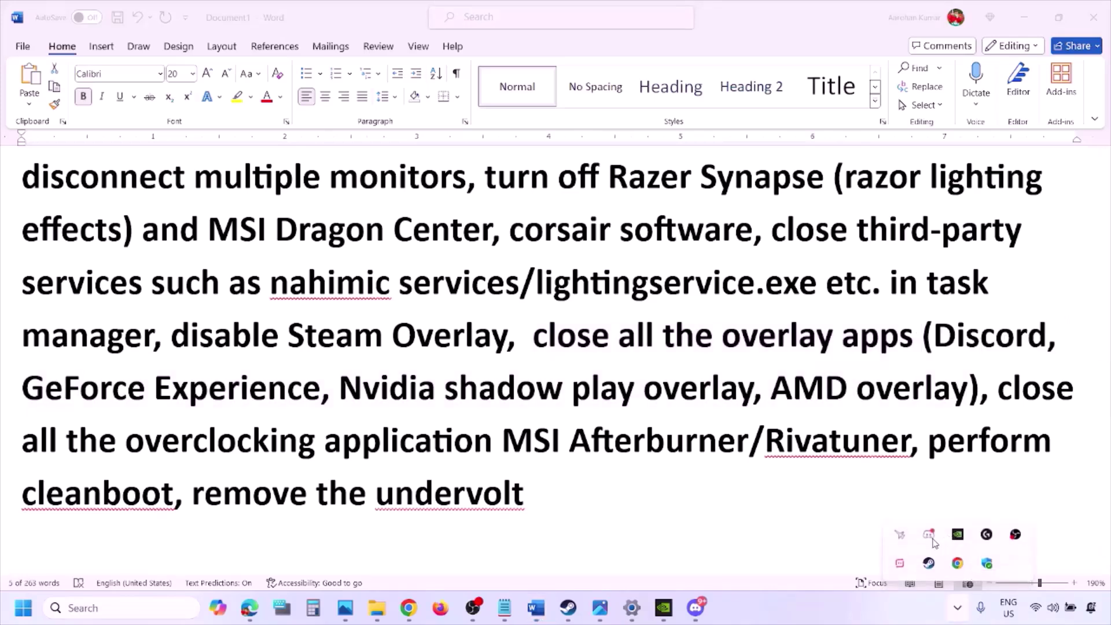
pyautogui.rightClick(932, 541)
pyautogui.click(983, 524)
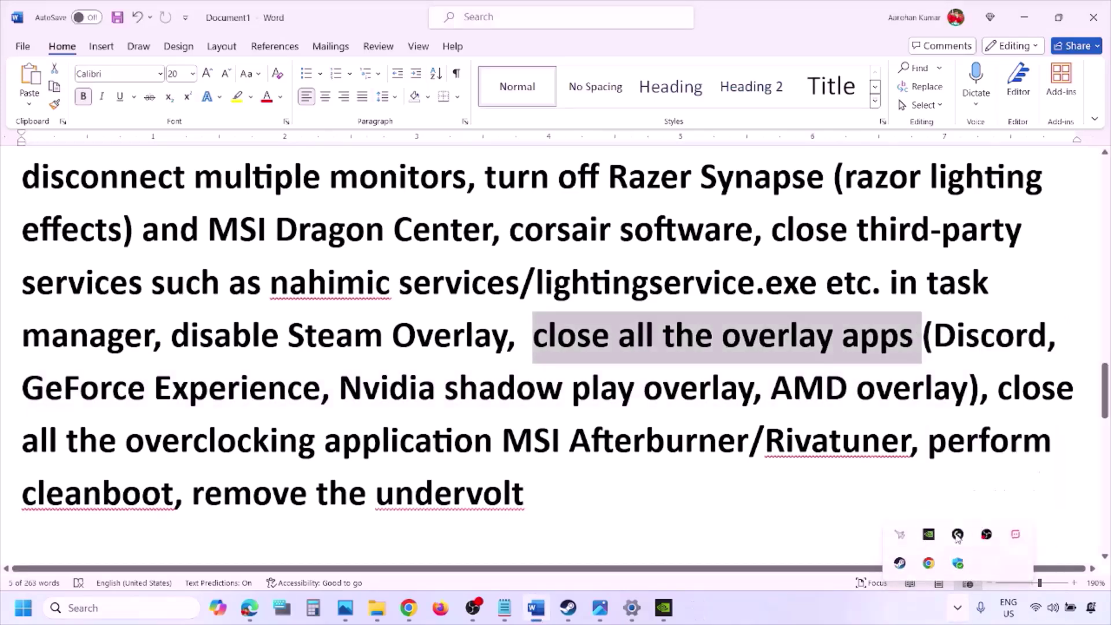
pyautogui.rightClick(928, 535)
pyautogui.click(961, 531)
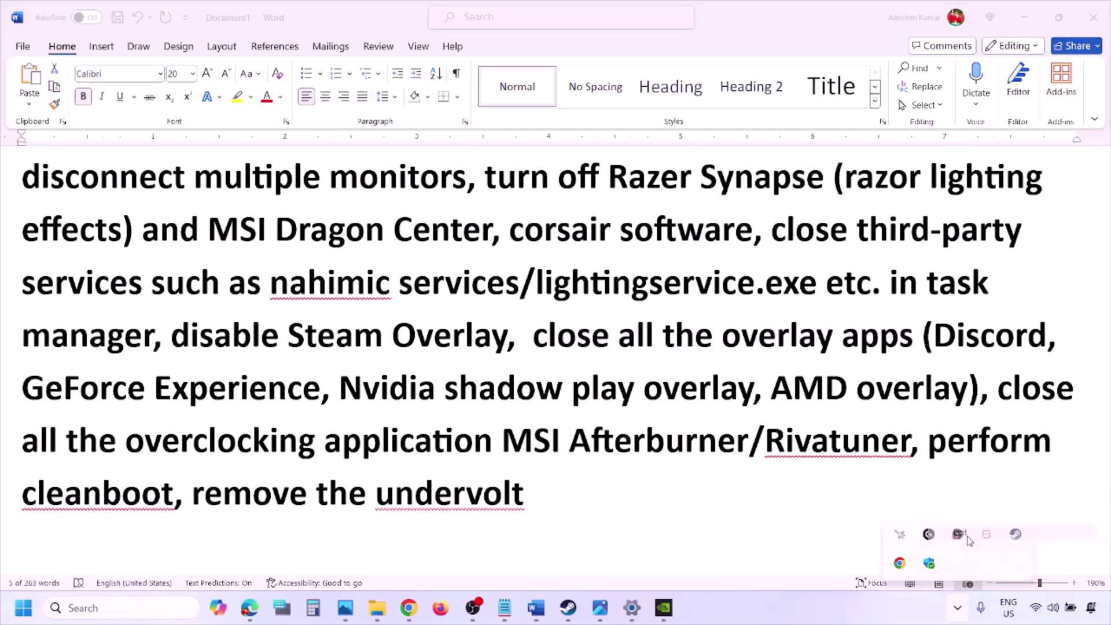
# Step: Quit Logitech G HUB and the pink-icon app that are still running in the background
pyautogui.rightClick(928, 536)
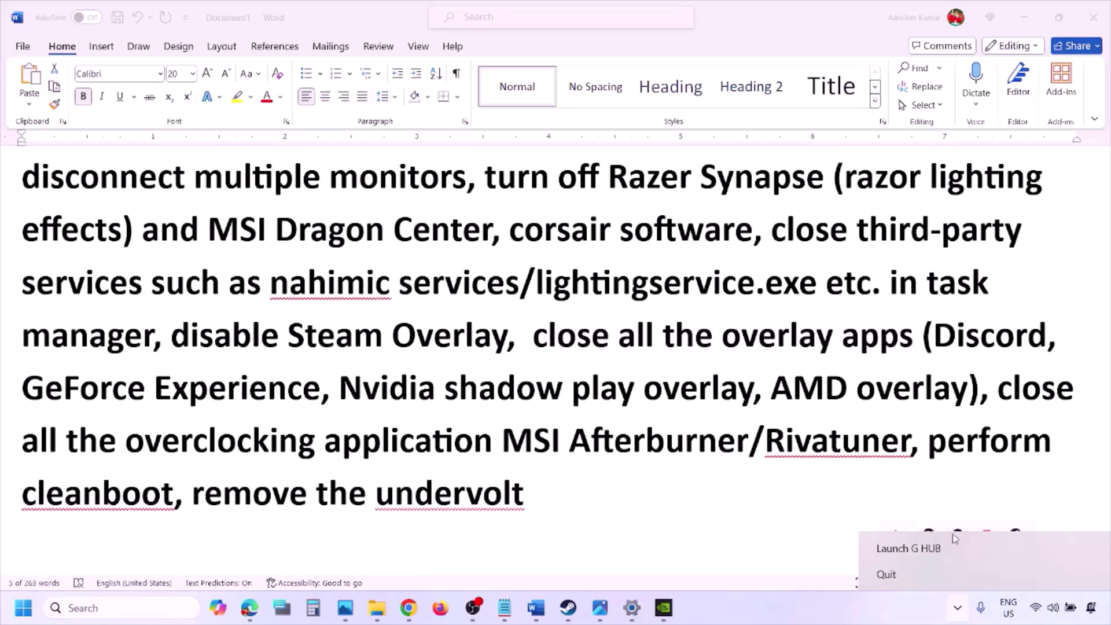
pyautogui.click(917, 573)
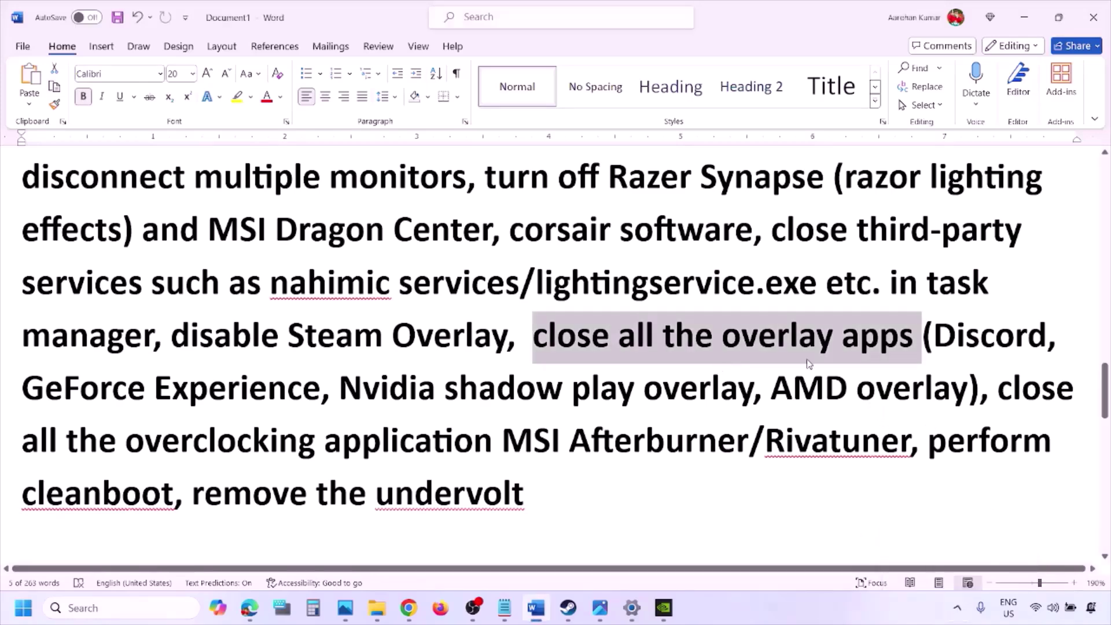
pyautogui.click(957, 608)
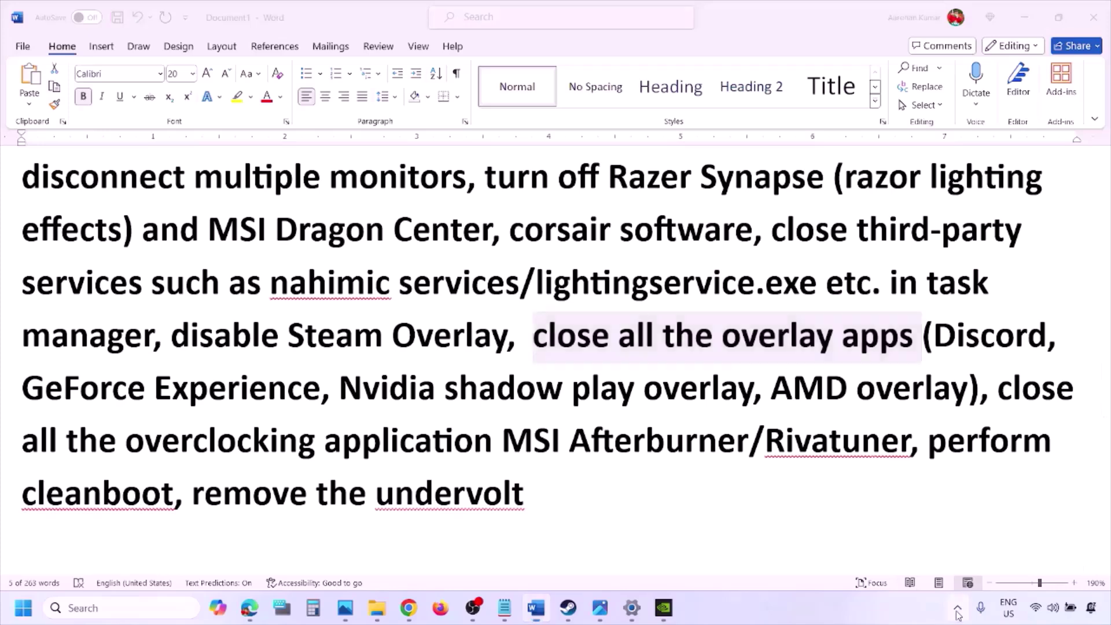
pyautogui.rightClick(958, 535)
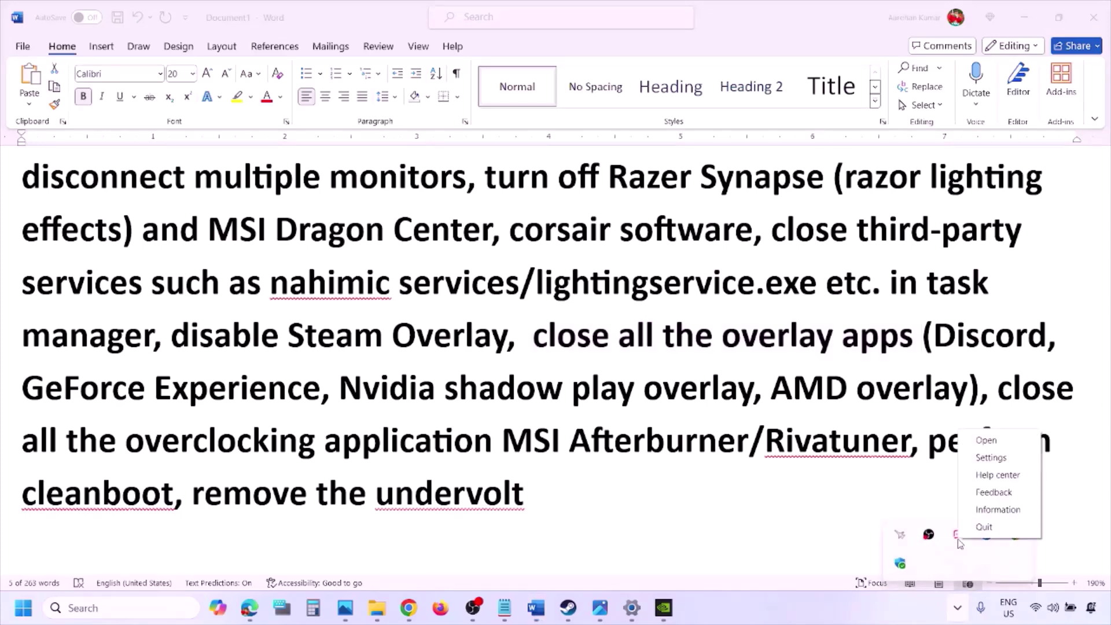
pyautogui.click(985, 527)
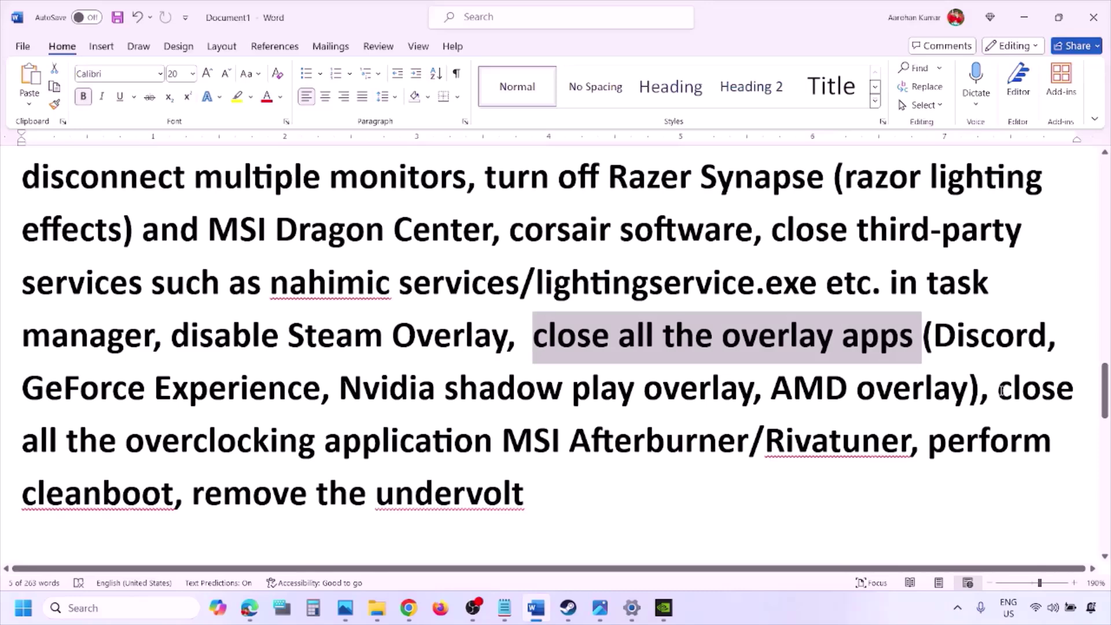
# Step: Highlight the Step 9 text on closing overclocking applications, including the word Rivatuner, and close MSI Afterburner running in the background
pyautogui.moveTo(999, 390); pyautogui.dragTo(533, 443)
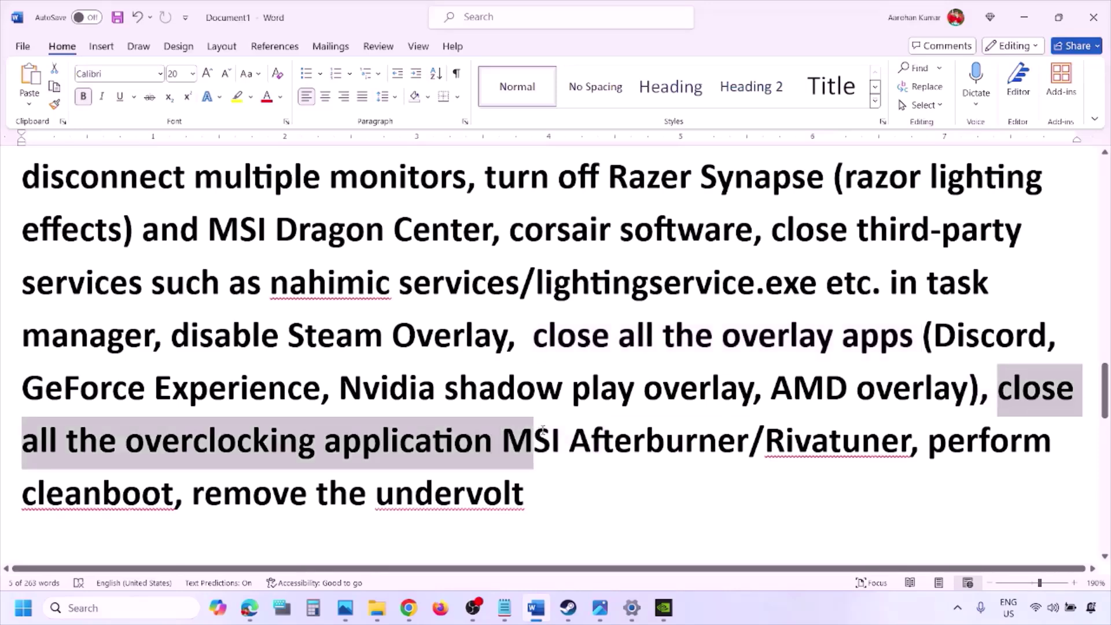
pyautogui.click(957, 612)
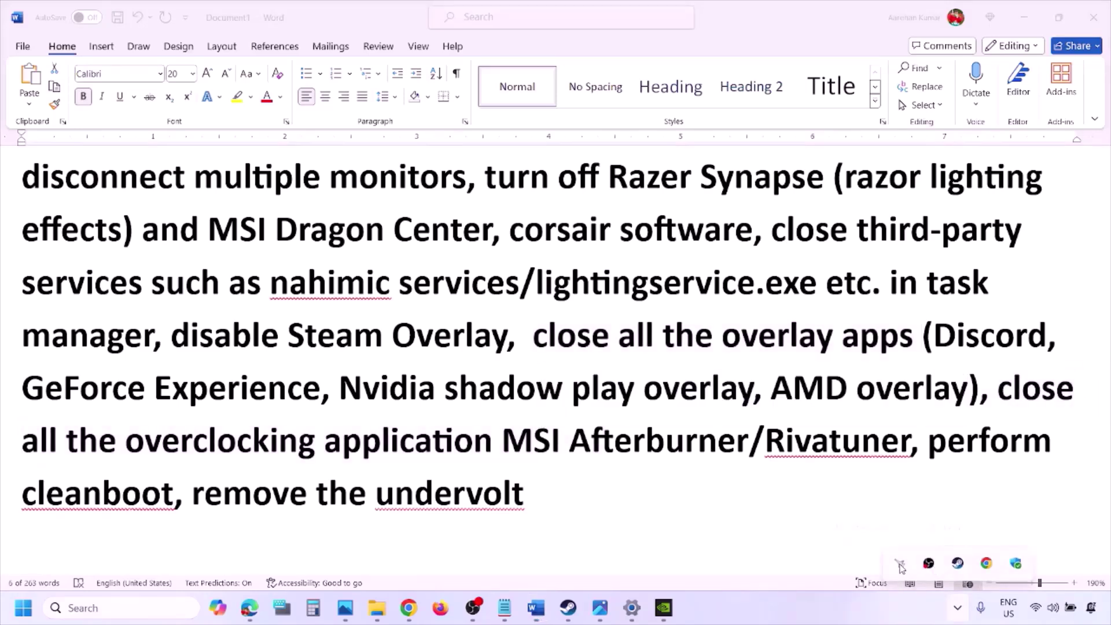
pyautogui.rightClick(901, 567)
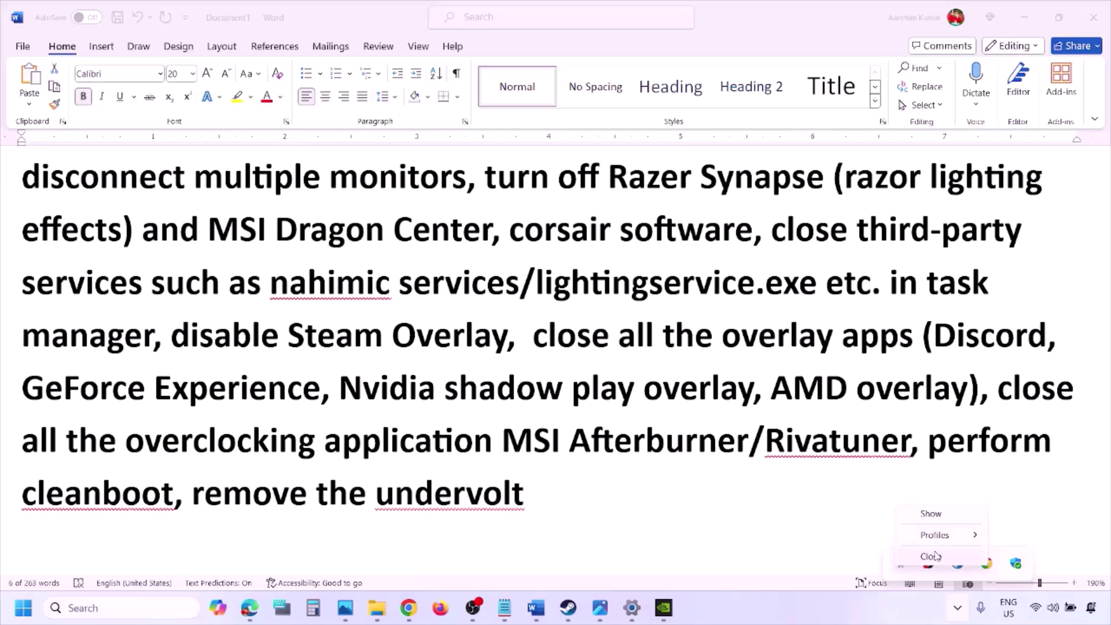
pyautogui.click(937, 556)
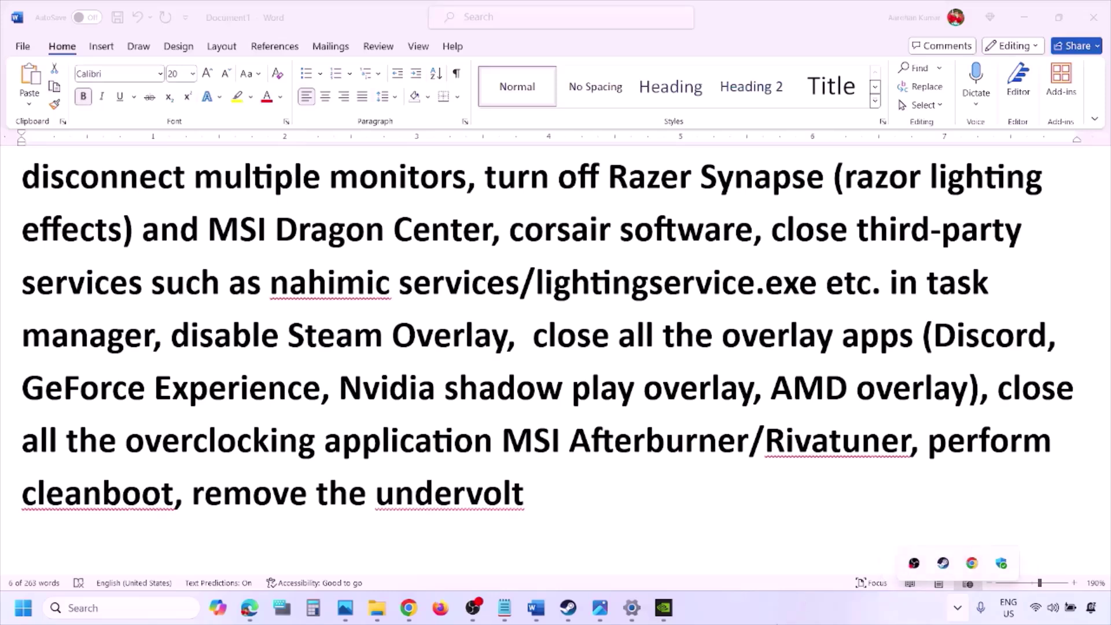
pyautogui.doubleClick(822, 441)
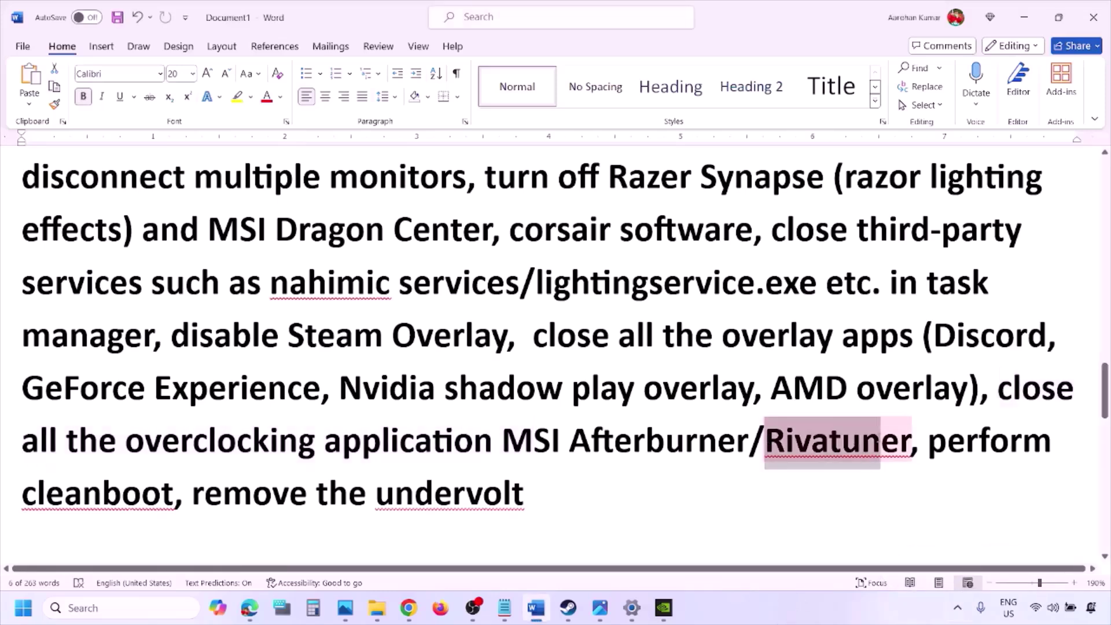